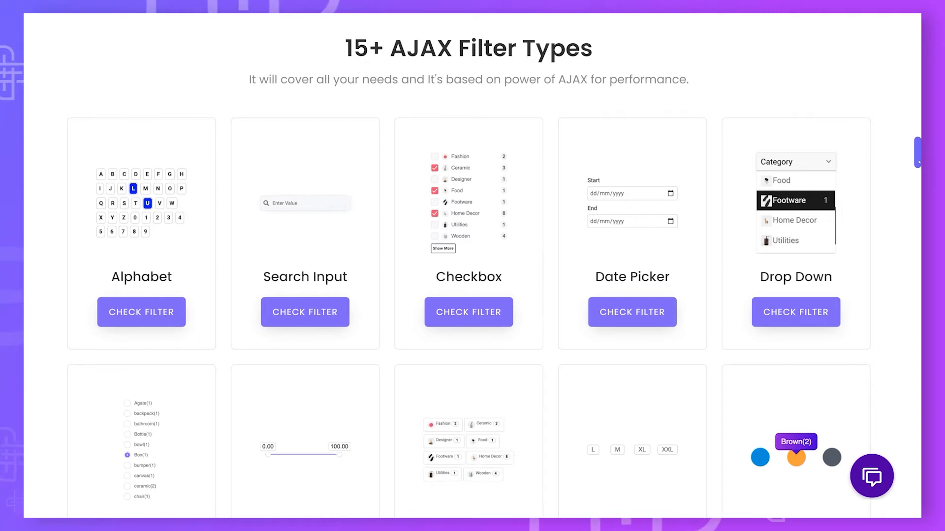
# Look through the available AJAX filter types and filter the demo shop's products by the letter S
pyautogui.moveTo(918, 161); pyautogui.dragTo(919, 168)
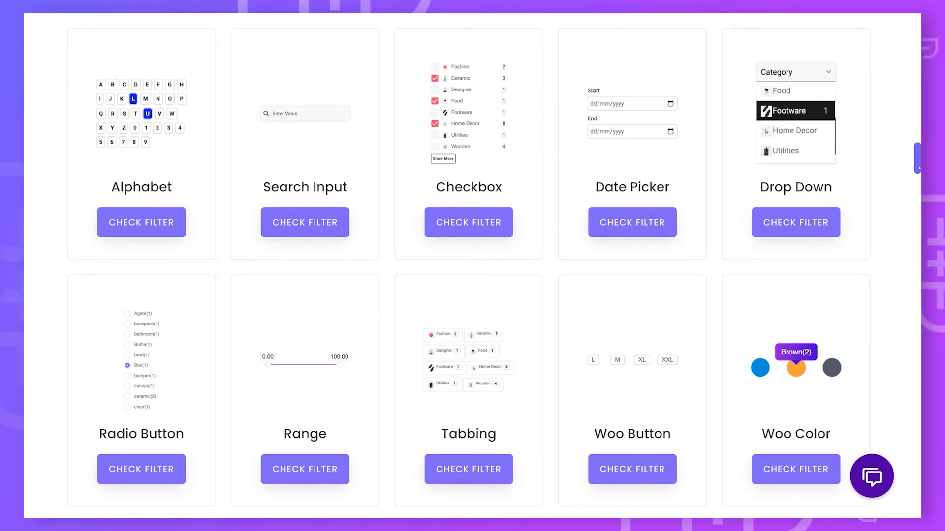
pyautogui.moveTo(918, 169); pyautogui.dragTo(918, 186)
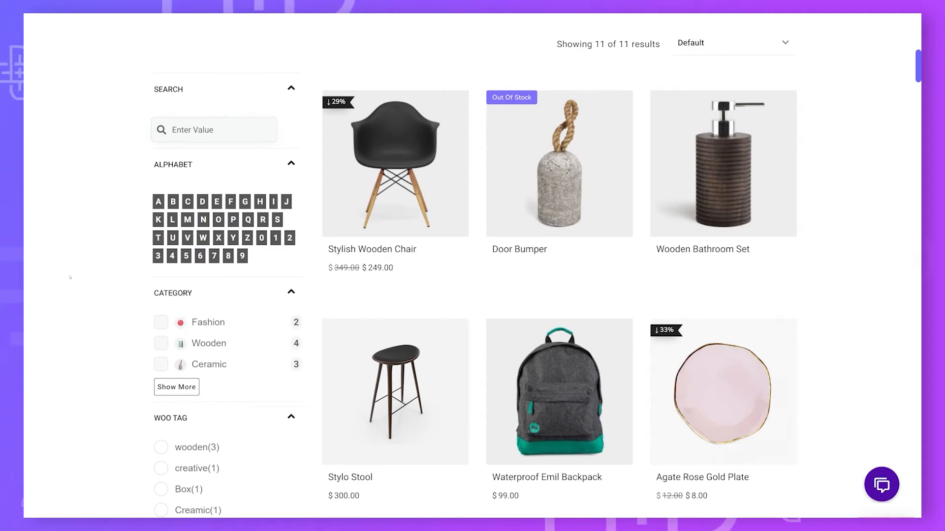
pyautogui.click(278, 219)
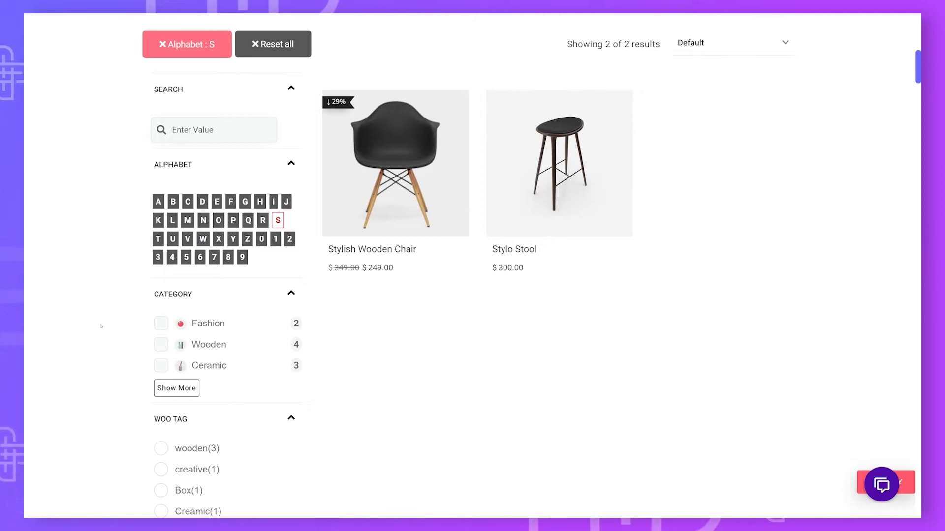
pyautogui.scroll(-4, 101, 327)
pyautogui.scroll(-5, 128, 319)
pyautogui.scroll(-1, 134, 363)
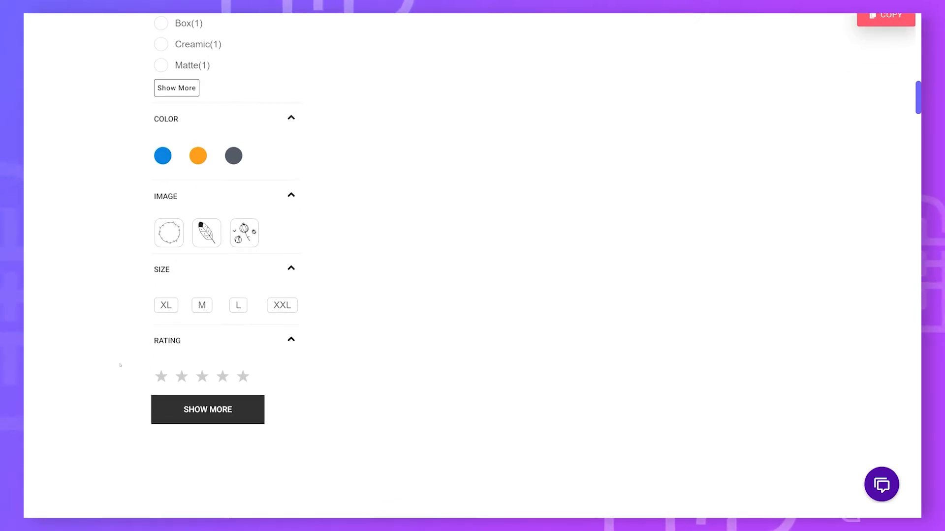
pyautogui.scroll(6, 120, 365)
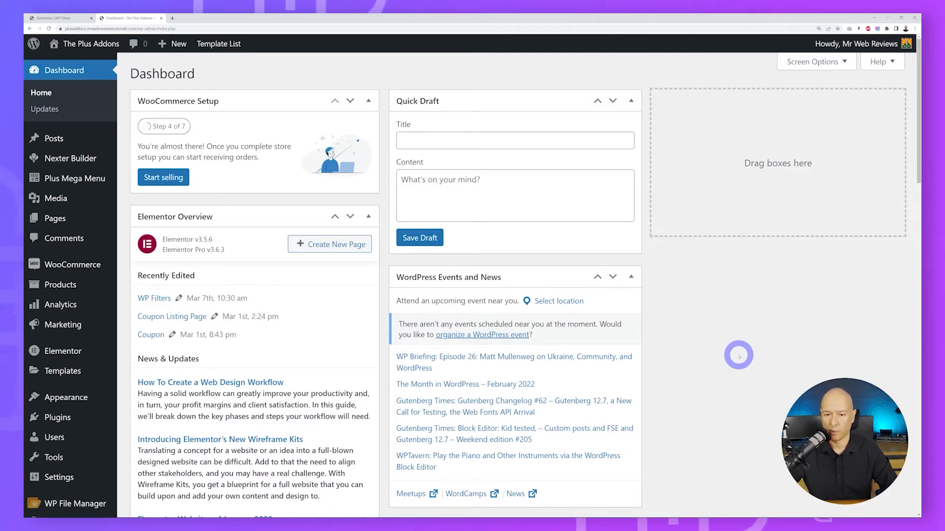
# Open the installed plugins list and review the Elementor, Nexter, The Plus Addons and WooCommerce plugins
pyautogui.click(56, 420)
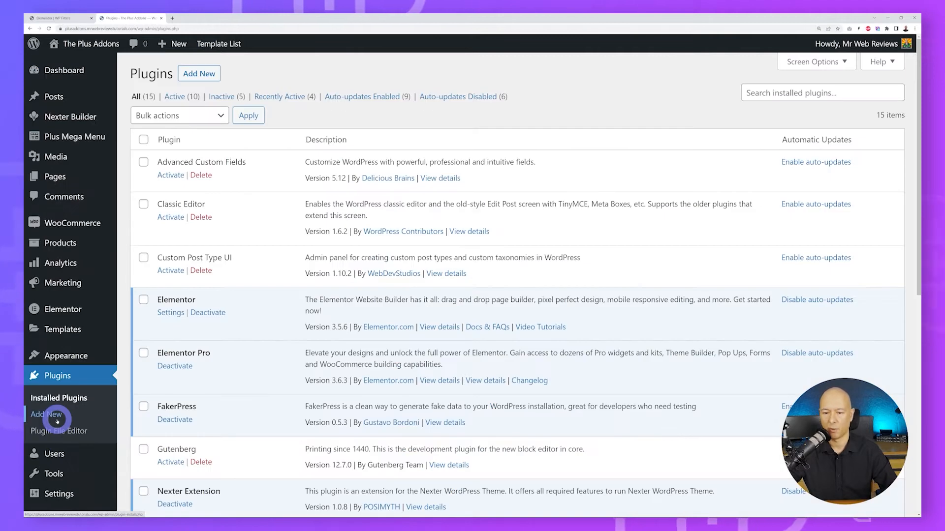
pyautogui.scroll(-3, 723, 303)
pyautogui.scroll(-1, 713, 325)
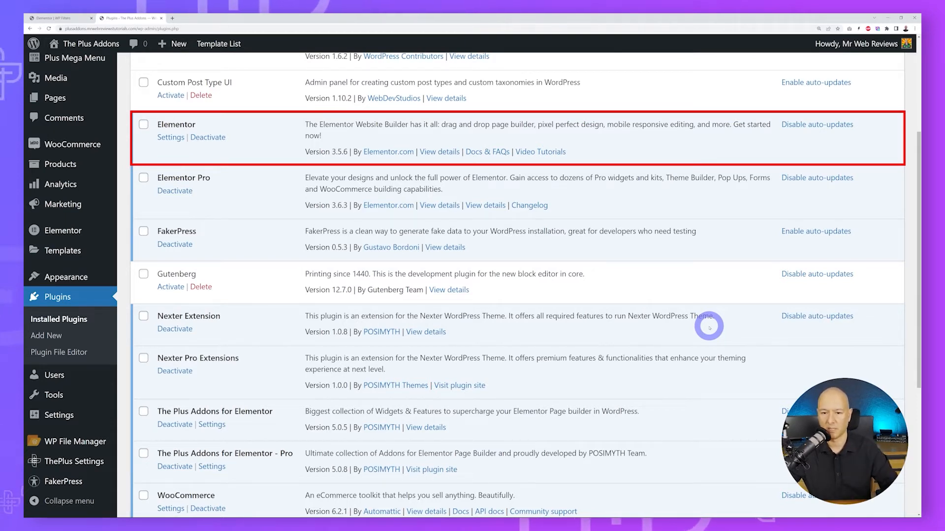
pyautogui.scroll(-4, 698, 317)
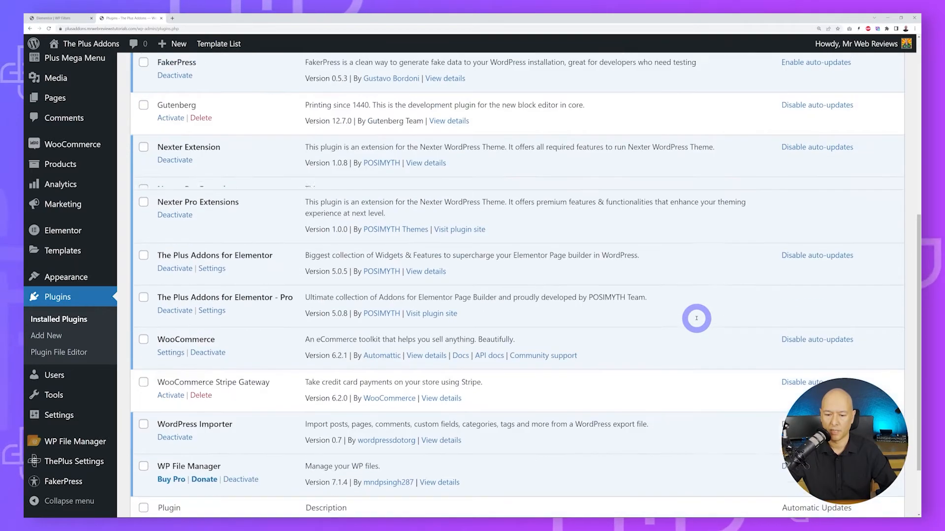
pyautogui.scroll(-1, 697, 320)
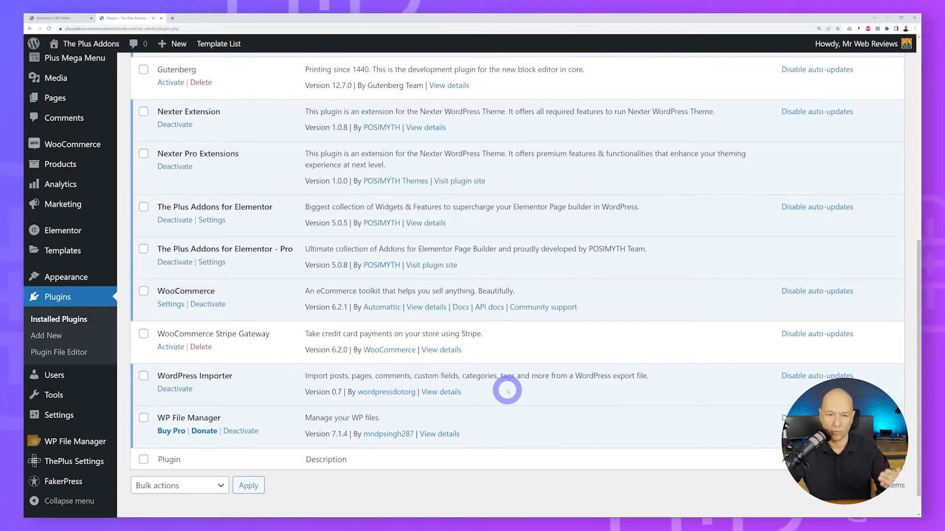
pyautogui.scroll(-1, 423, 355)
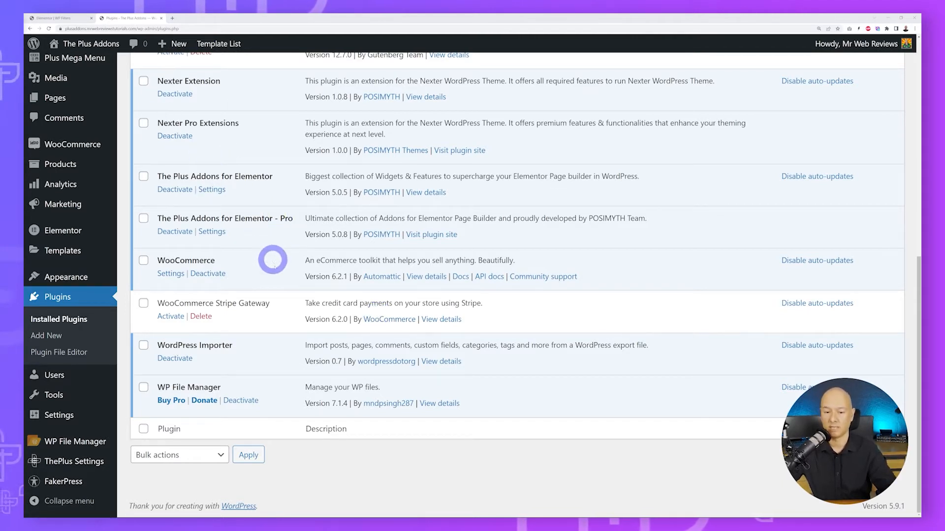
# Open the Nexter theme's settings page and look over its welcome section
pyautogui.moveTo(66, 277)
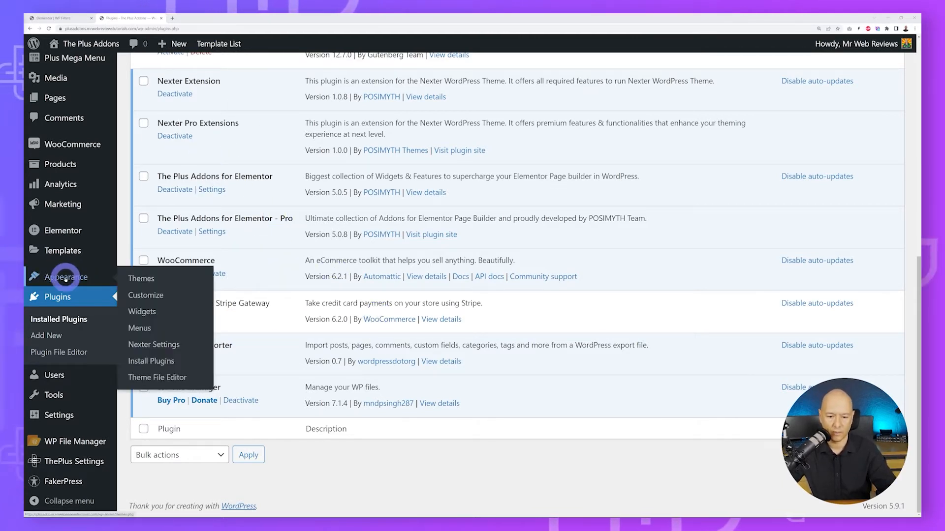
pyautogui.click(152, 344)
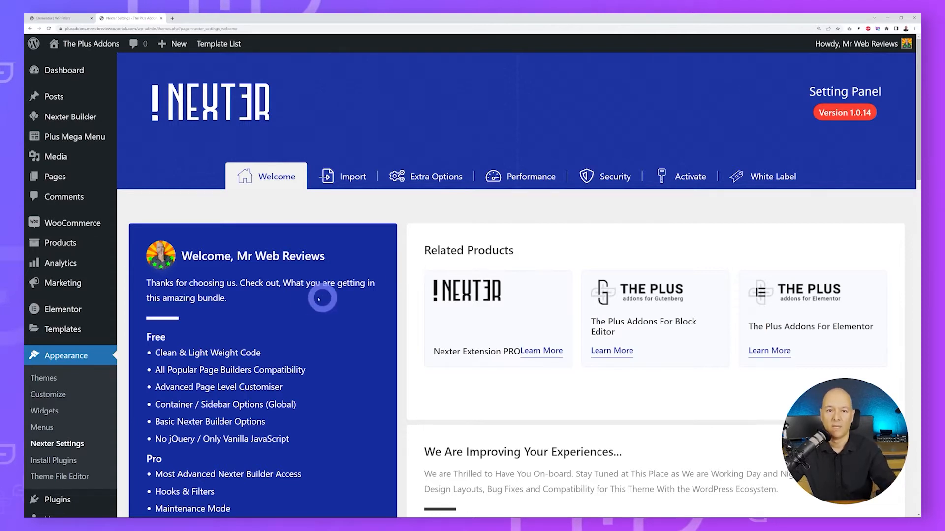
pyautogui.scroll(-3, 95, 394)
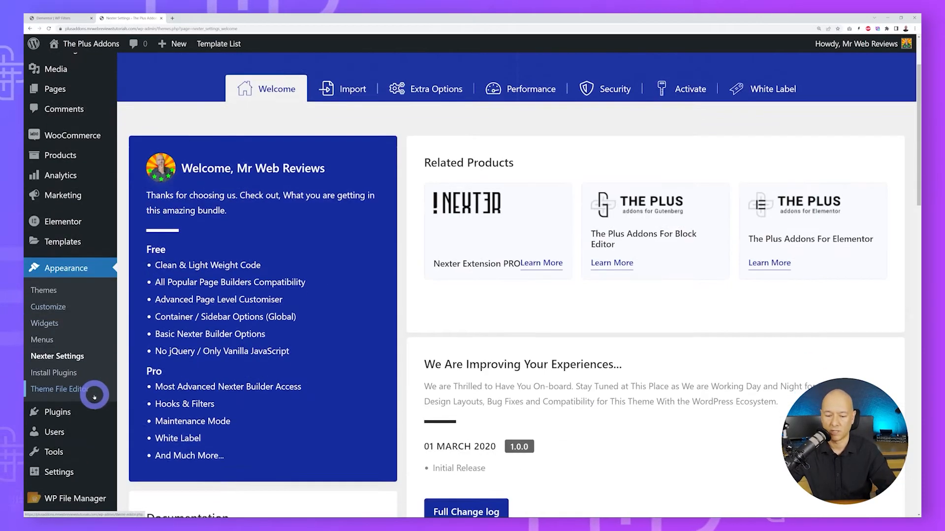
# Open the Plus Widgets settings, search for "woo" and make sure the Product Listing widget is enabled
pyautogui.moveTo(91, 403)
pyautogui.scroll(-1, 91, 402)
pyautogui.moveTo(69, 462)
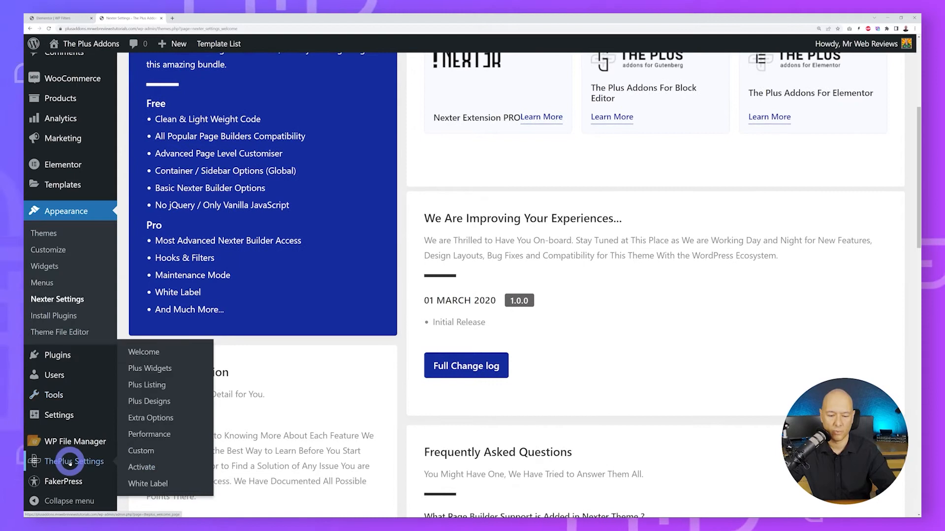
pyautogui.click(159, 370)
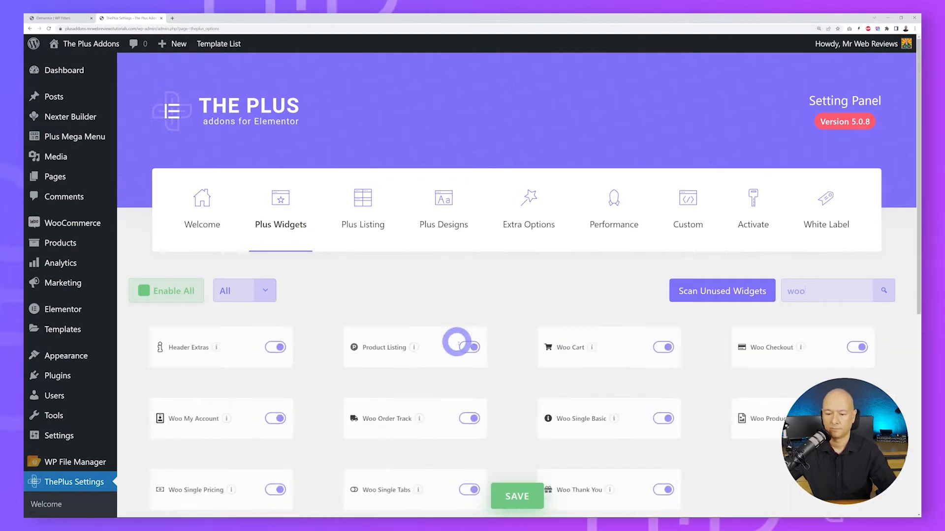
pyautogui.scroll(-2, 506, 333)
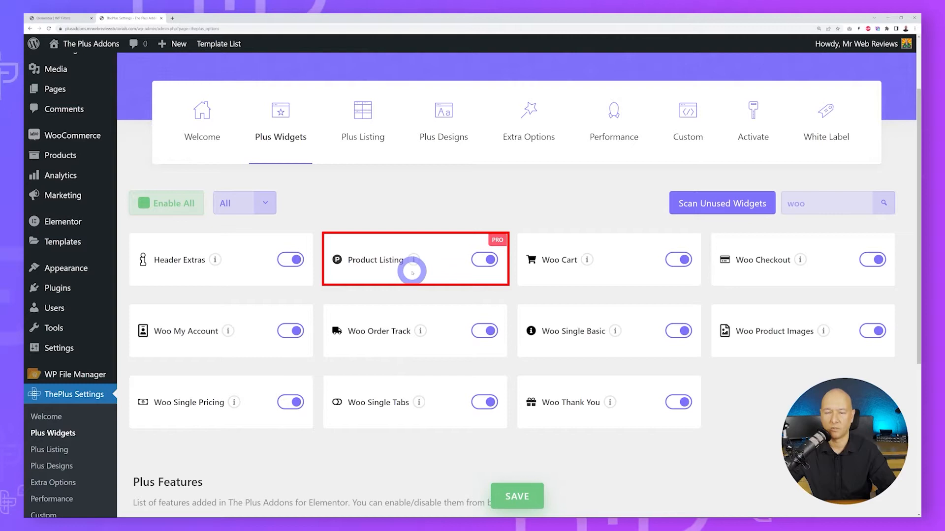
pyautogui.click(483, 261)
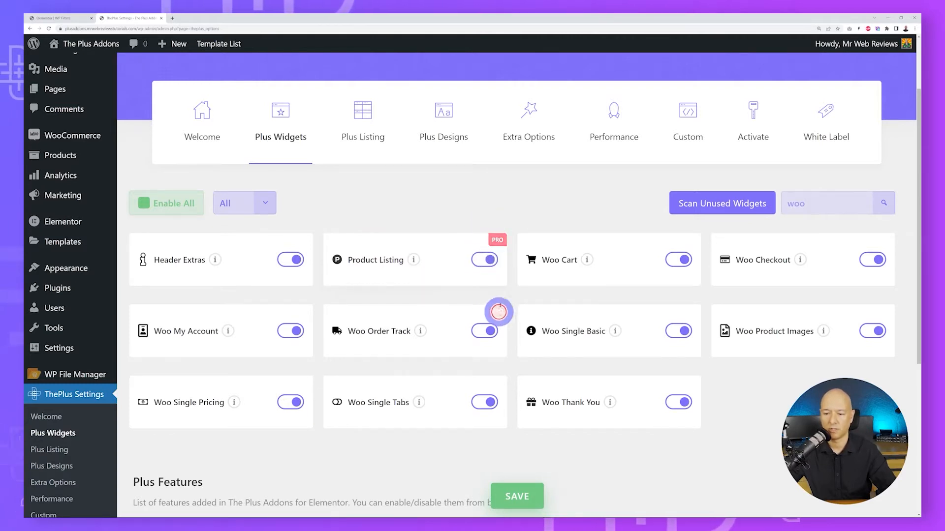
pyautogui.click(481, 259)
# Search the Plus widgets for "filters" to check WP Search Filters, and save the widget settings
pyautogui.doubleClick(796, 203)
pyautogui.write('filters')
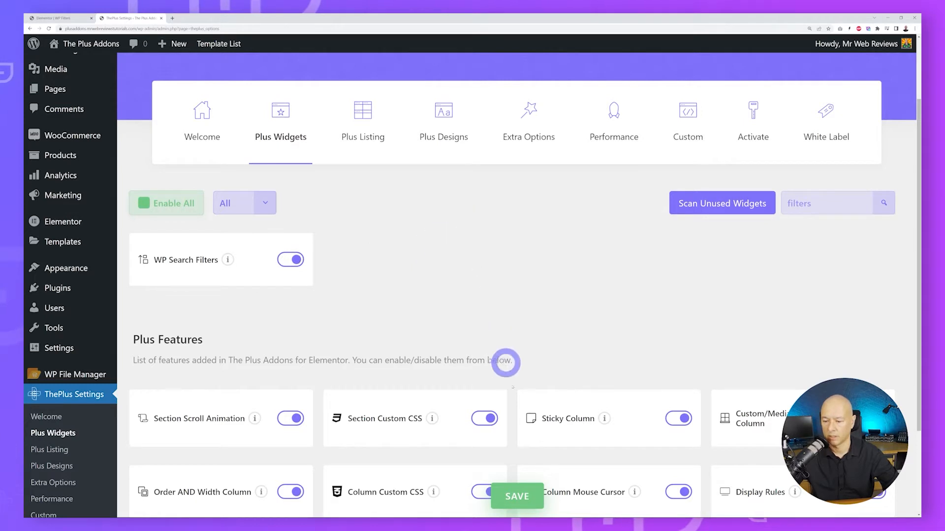
pyautogui.click(519, 496)
pyautogui.click(499, 329)
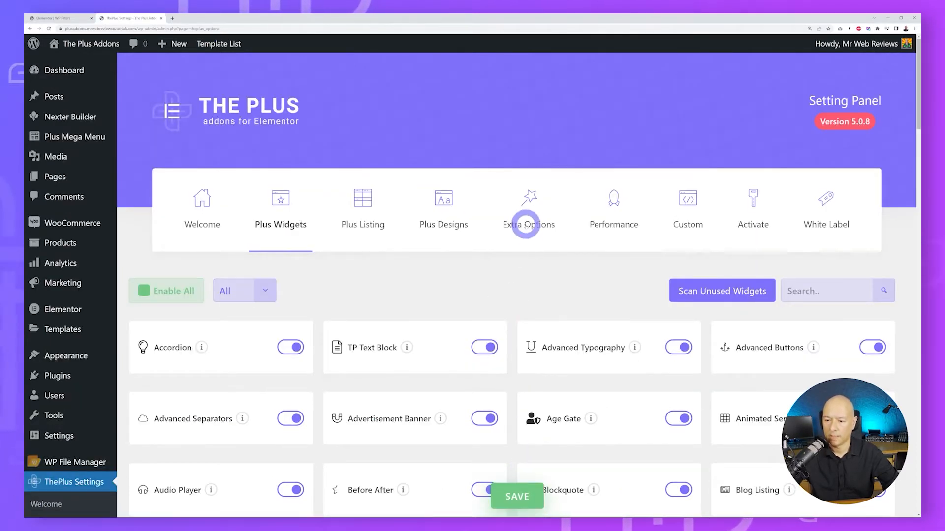
# Enable WooCommerce Swatches in The Plus Addons' Extra Options and save the settings
pyautogui.click(526, 224)
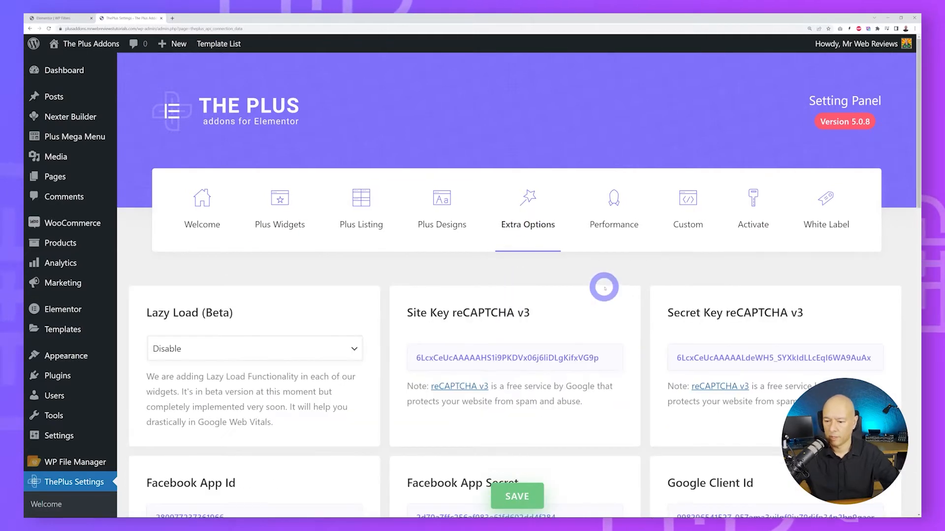
pyautogui.scroll(-2, 620, 289)
pyautogui.scroll(-10, 670, 293)
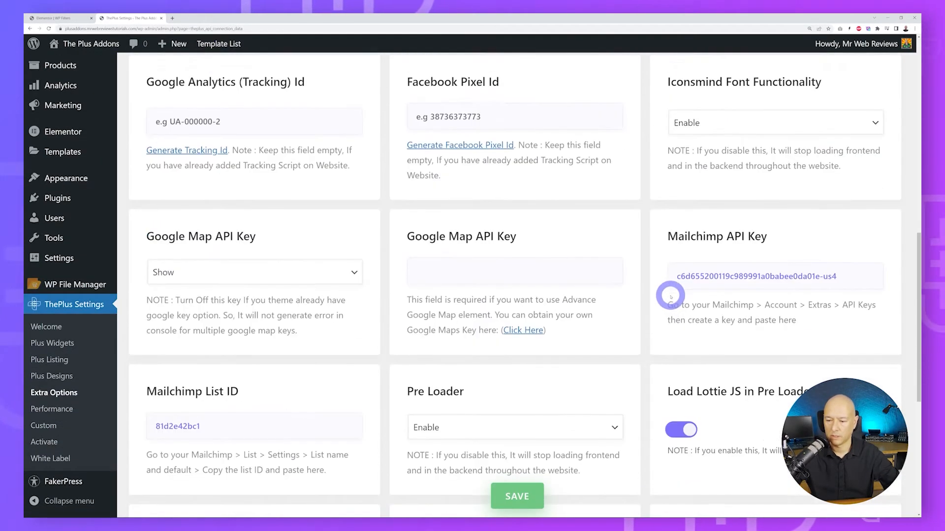
pyautogui.scroll(-5, 671, 295)
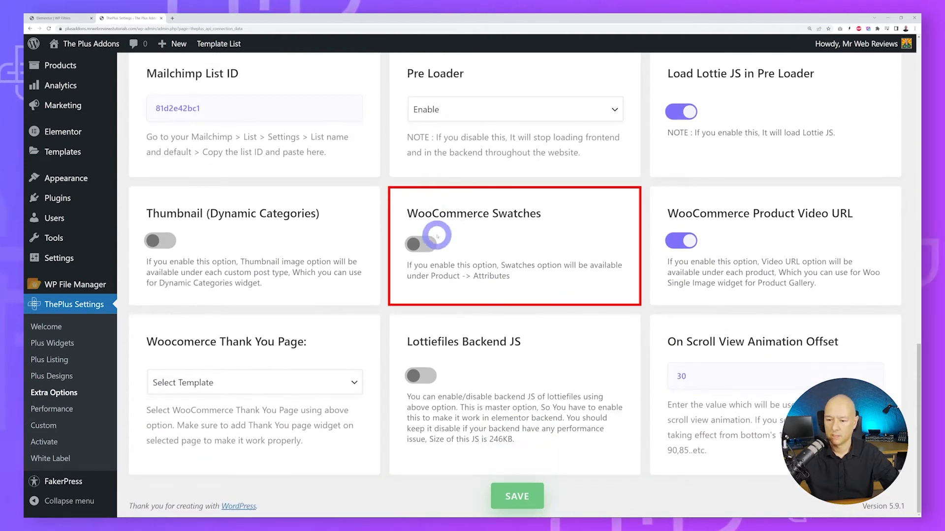
pyautogui.click(421, 244)
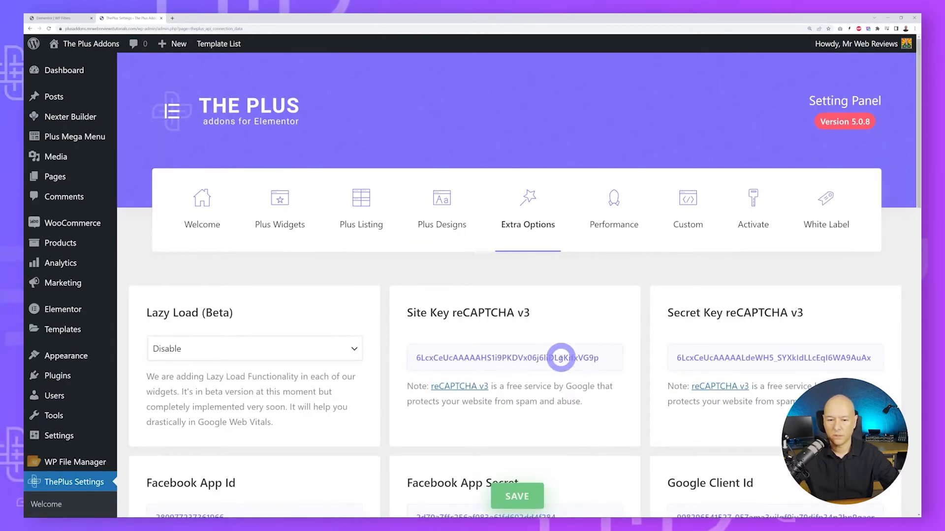
# Purge all of The Plus Addons' cache in the Performance settings and save
pyautogui.moveTo(61, 246)
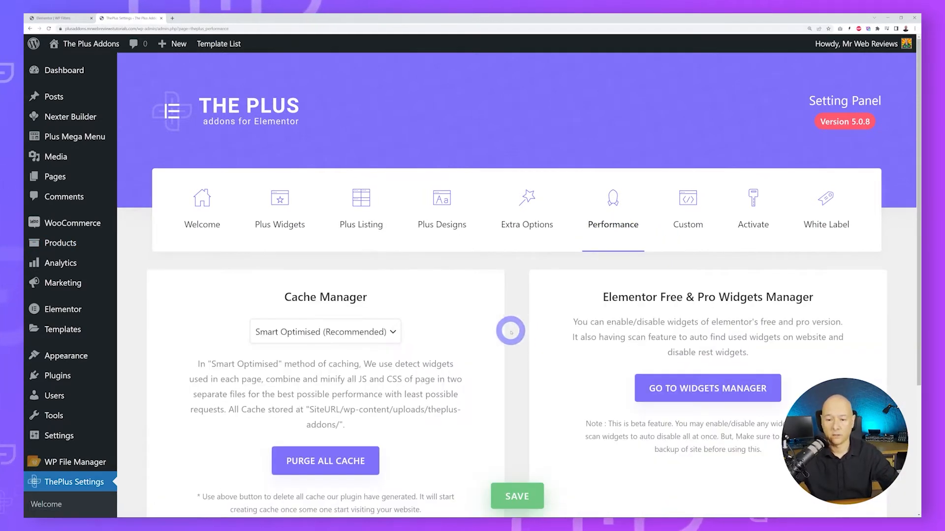
pyautogui.scroll(-3, 521, 325)
pyautogui.click(325, 344)
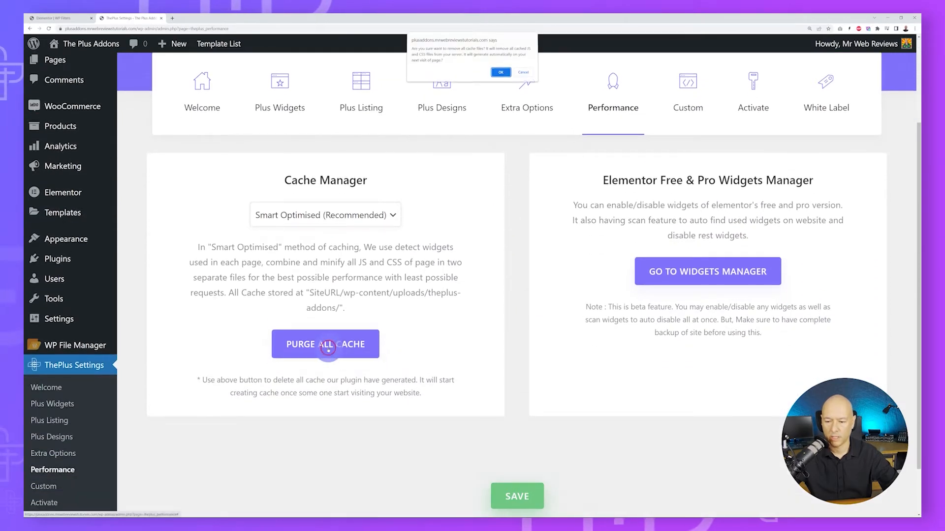
pyautogui.click(501, 73)
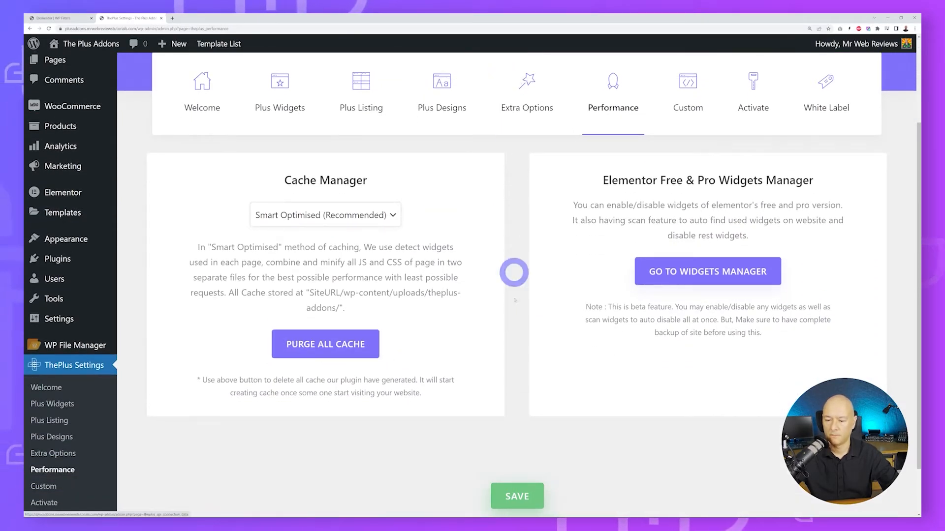
pyautogui.click(523, 490)
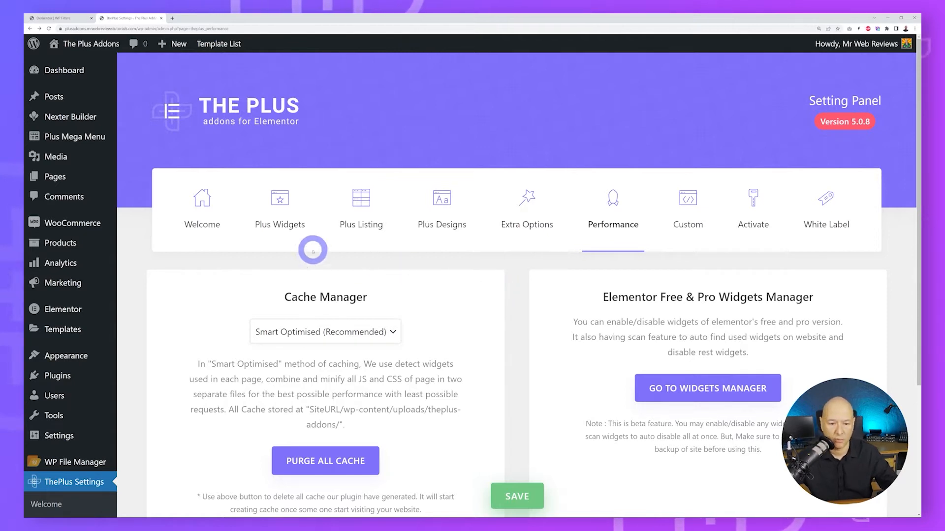
# Open the WooCommerce product attributes page and review the existing Brand, Colour and Size attributes
pyautogui.moveTo(63, 246)
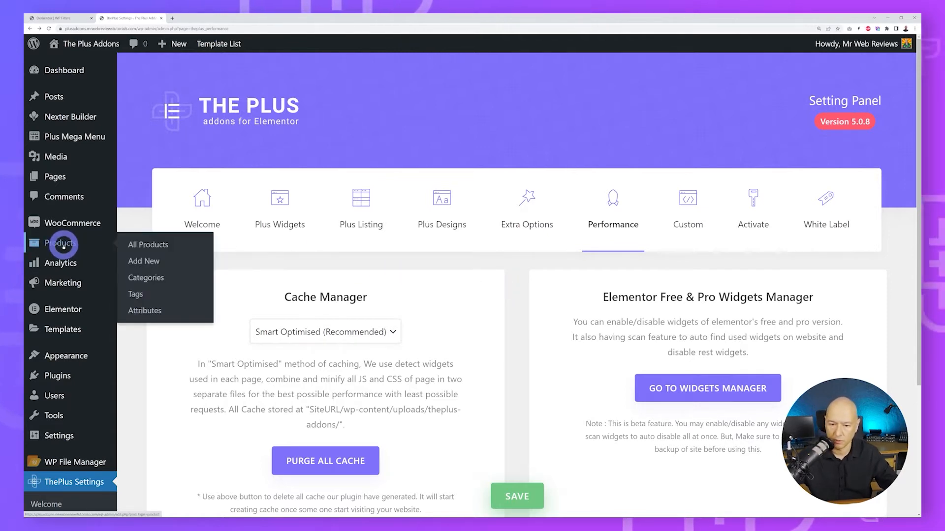
pyautogui.click(150, 313)
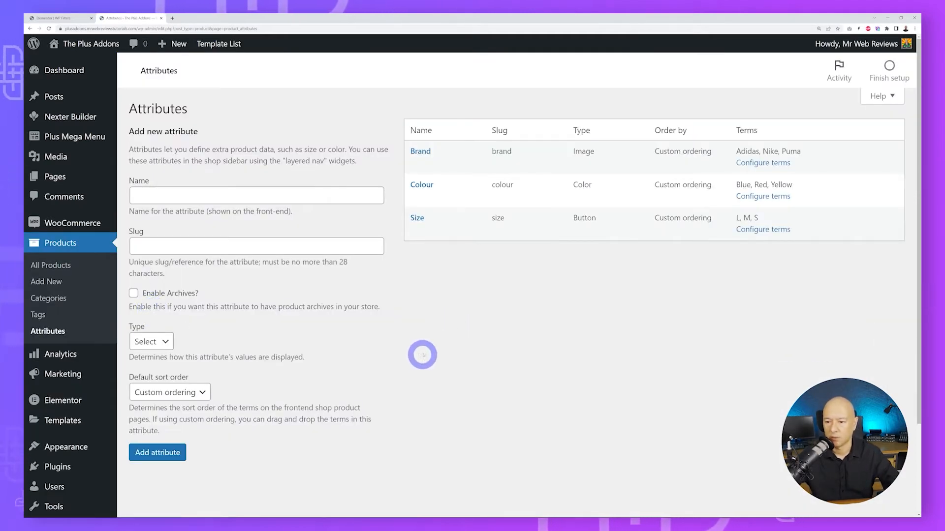
pyautogui.moveTo(449, 182)
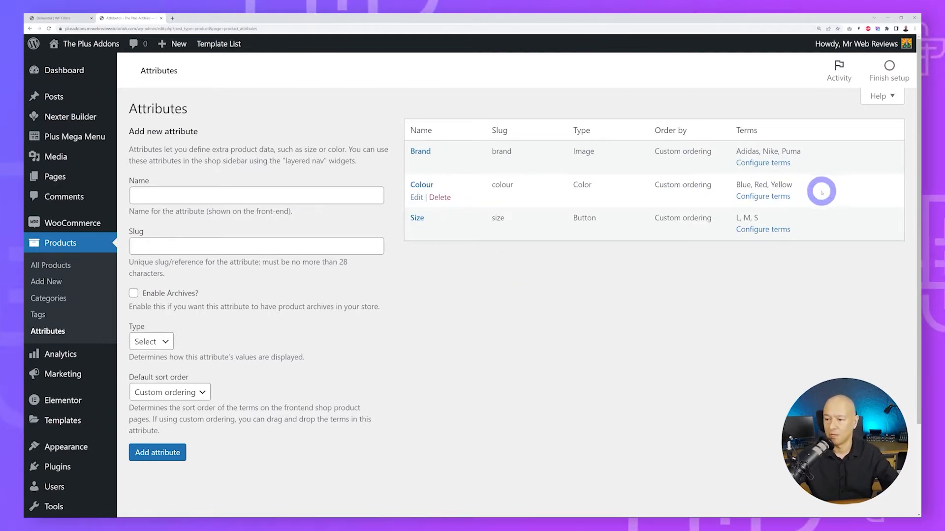
pyautogui.moveTo(427, 170)
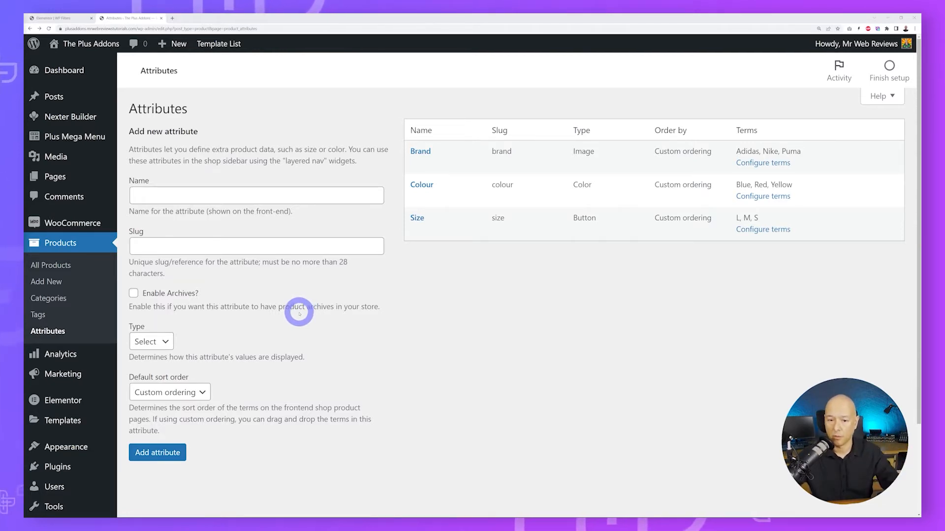
# Fill in a new product attribute with the name Fabric and the slug fabric
pyautogui.click(226, 193)
pyautogui.write('Fabric')
pyautogui.click(274, 246)
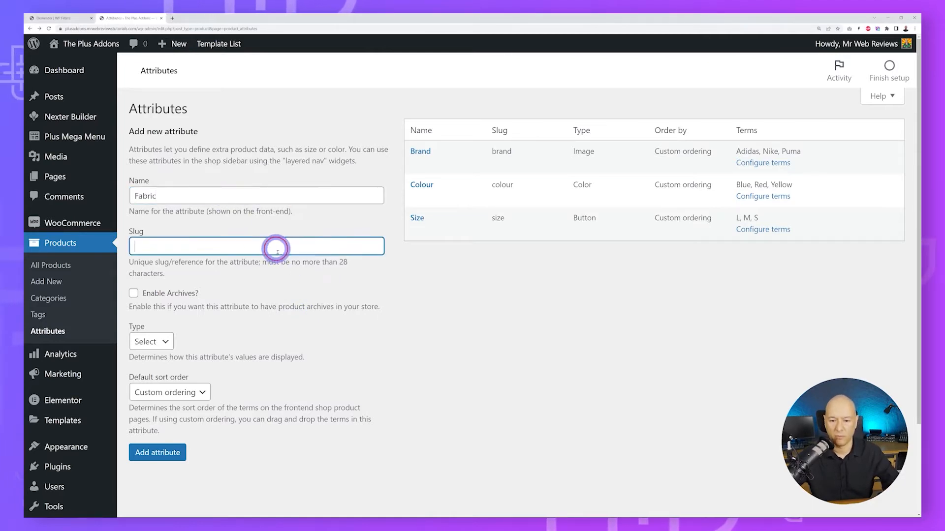
pyautogui.write('Fabric')
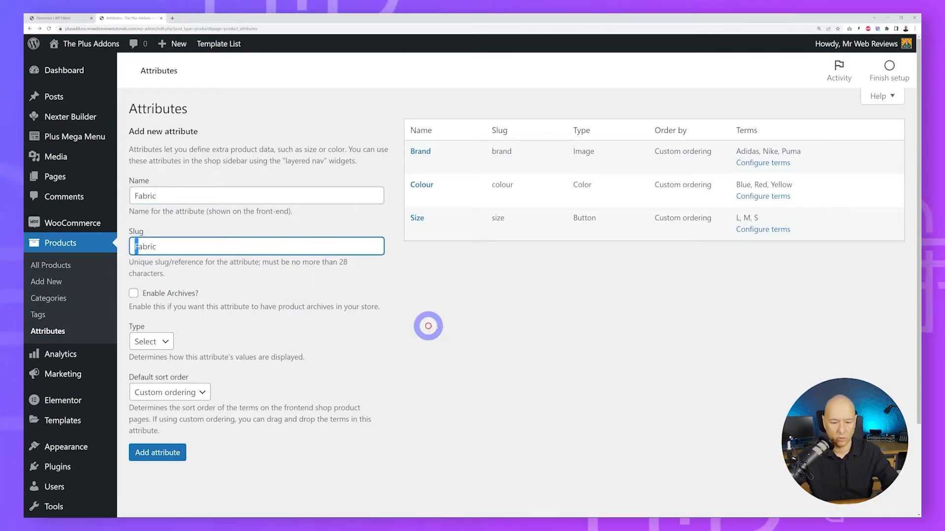
pyautogui.click(460, 324)
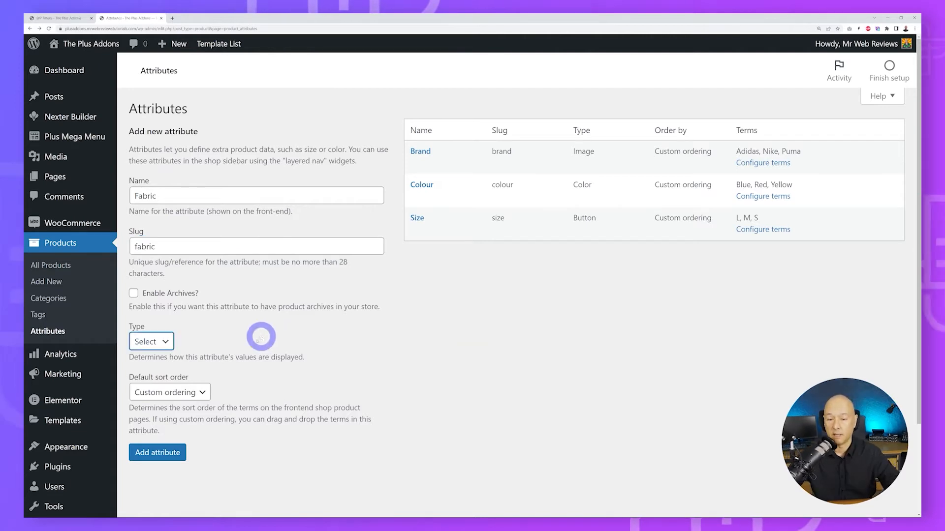
# Try the Color type for the Fabric attribute and compare it with the colour swatches on the shop filter page
pyautogui.click(168, 344)
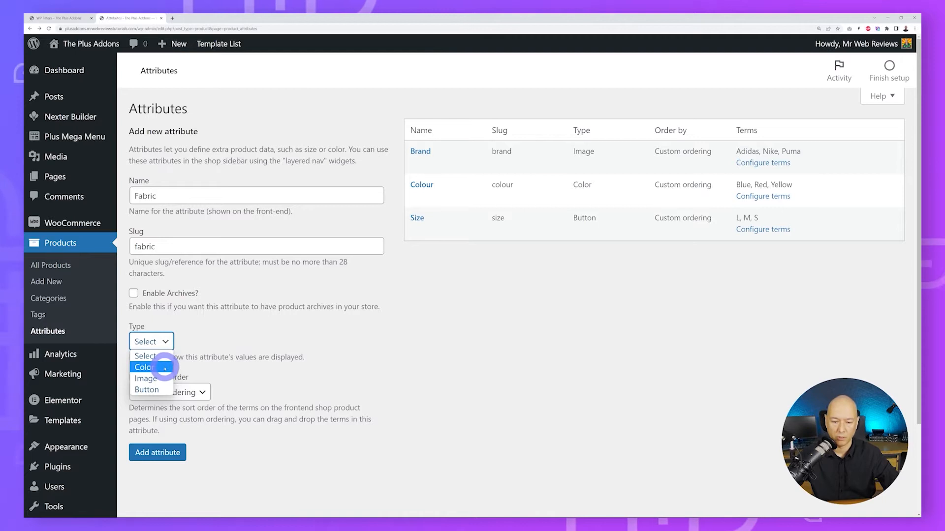
pyautogui.click(163, 368)
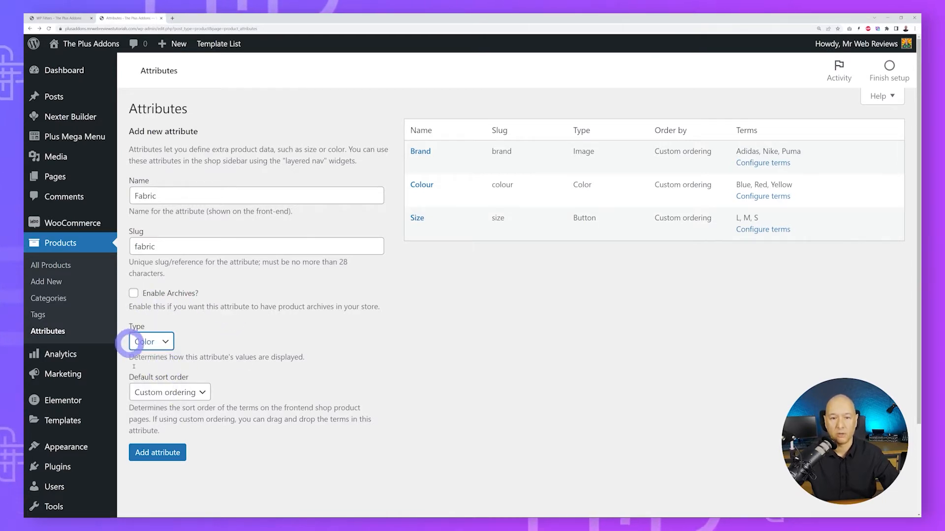
pyautogui.click(59, 18)
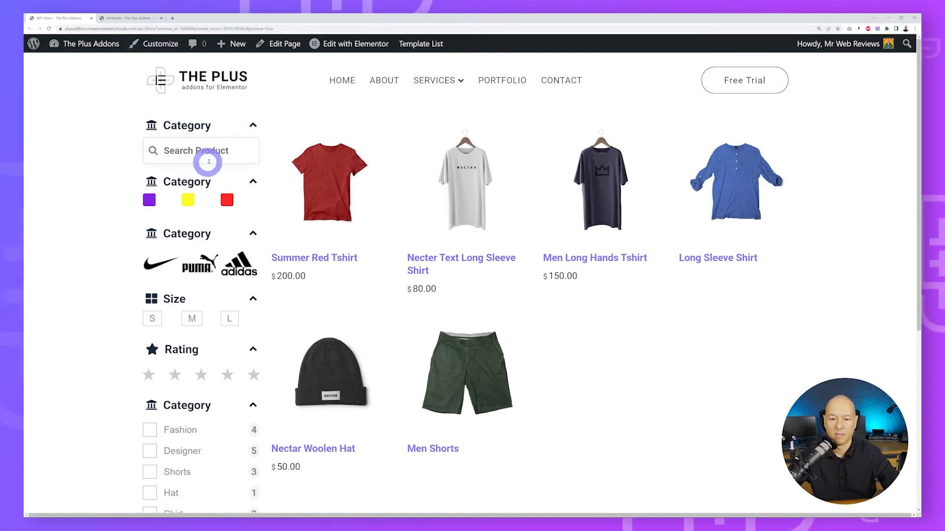
pyautogui.click(129, 18)
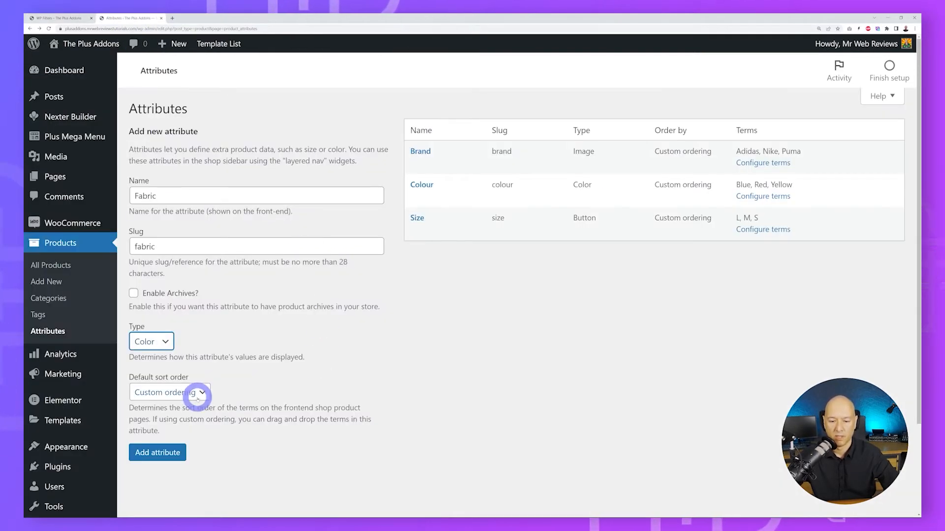
# Try the Image type for the Fabric attribute and compare it with the brand logo swatches on the filter page
pyautogui.click(166, 341)
pyautogui.click(152, 380)
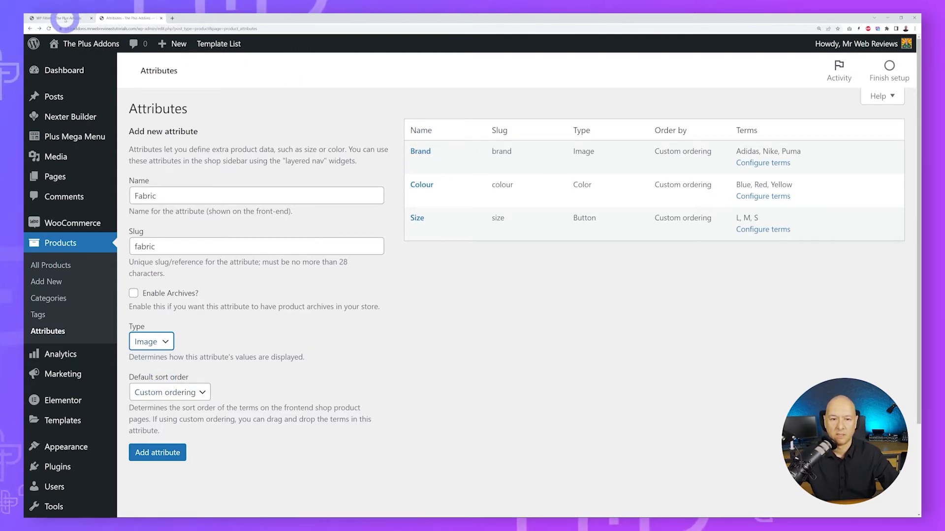
pyautogui.click(64, 18)
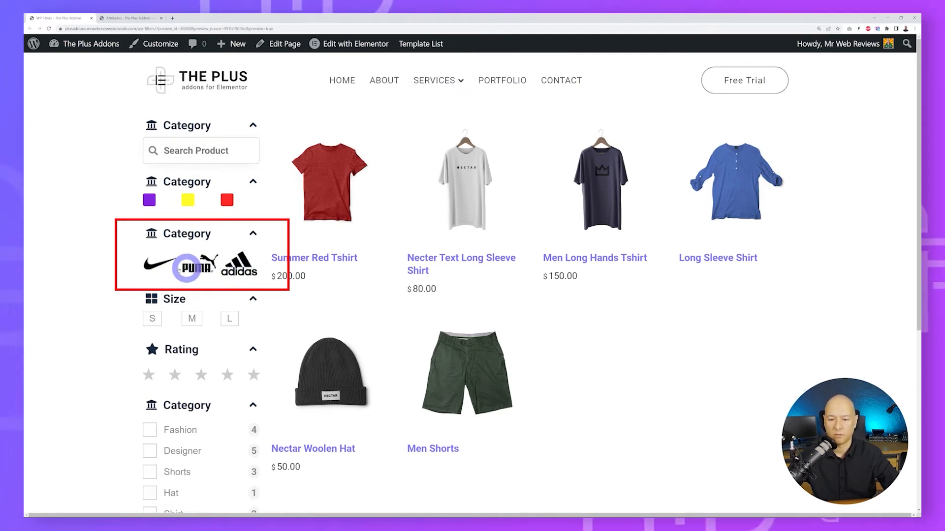
pyautogui.click(130, 18)
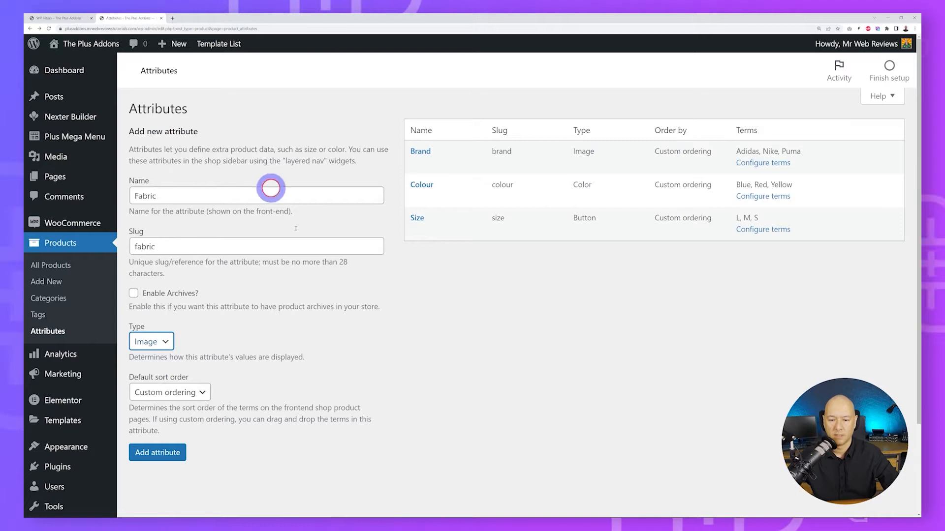
# Set the Fabric attribute's type to Button and compare it with the size buttons on the filter page
pyautogui.click(165, 342)
pyautogui.click(139, 387)
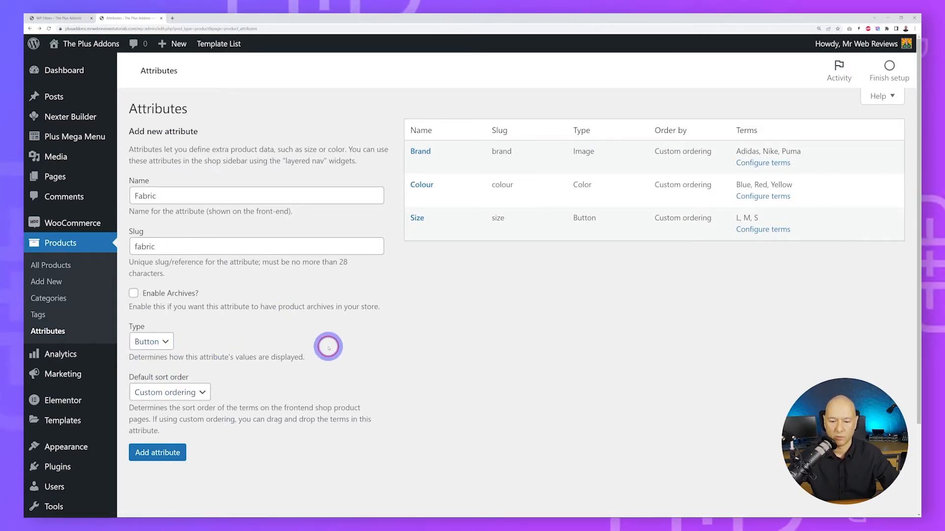
pyautogui.click(58, 18)
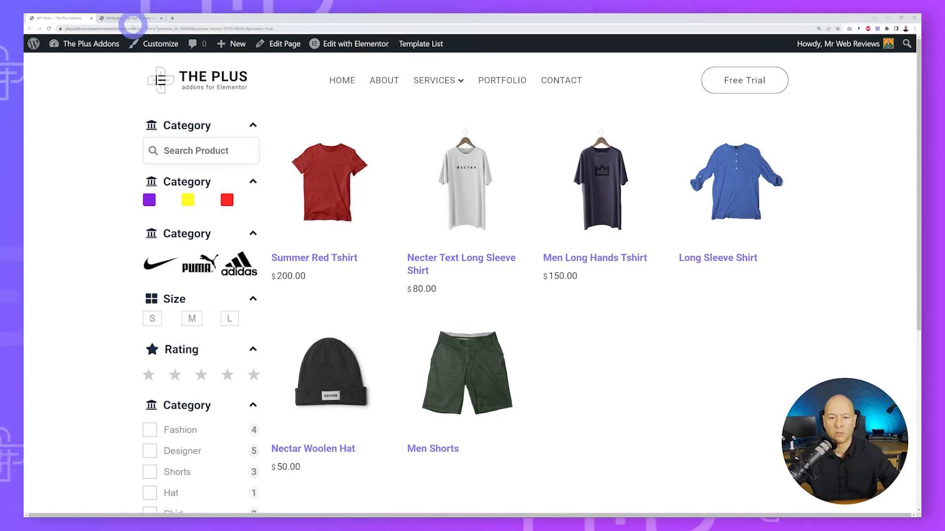
pyautogui.click(121, 18)
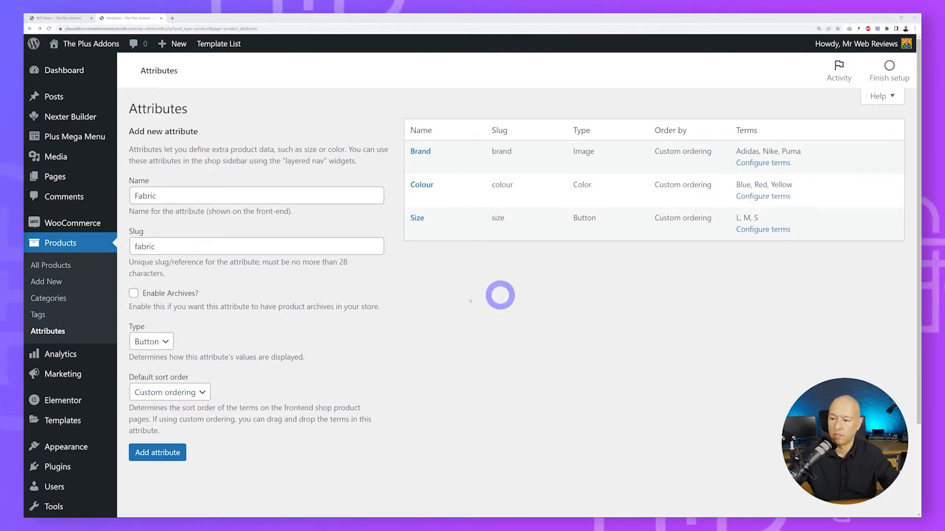
# Set the Fabric attribute's default sort order to Name and add the attribute
pyautogui.click(210, 393)
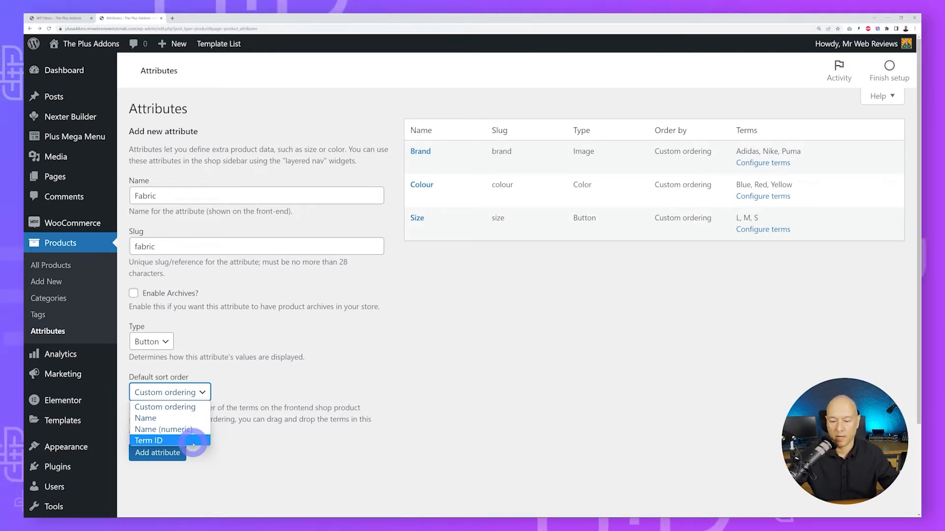
pyautogui.click(204, 417)
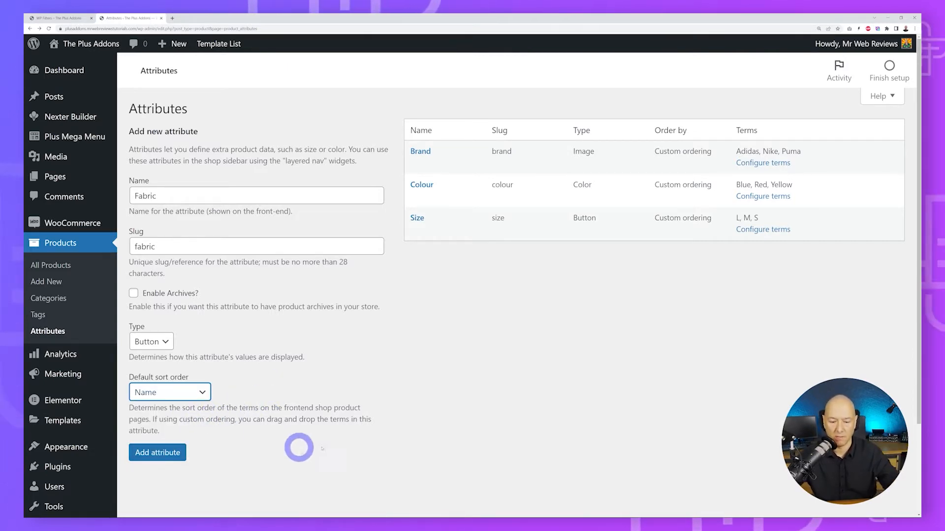
pyautogui.click(164, 457)
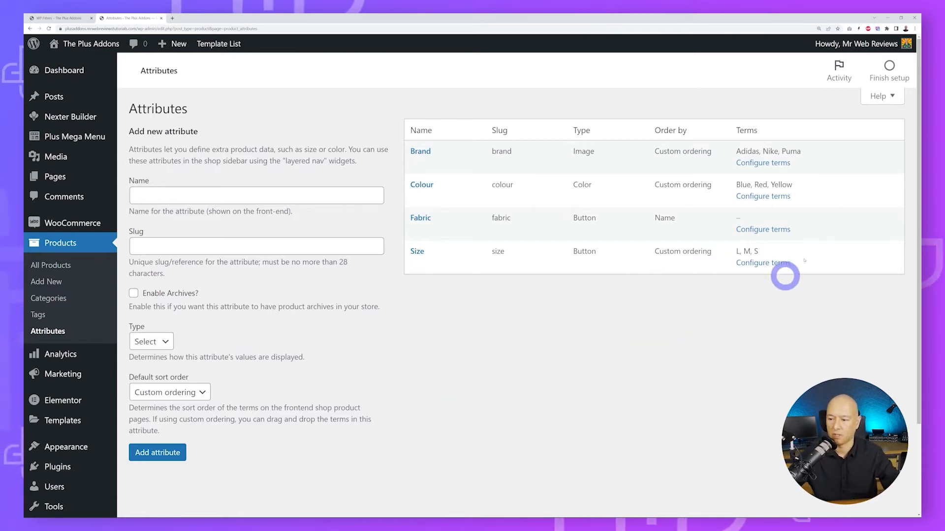
# Configure the Fabric attribute's terms by adding a Cotton term with the button text Cotton
pyautogui.click(766, 229)
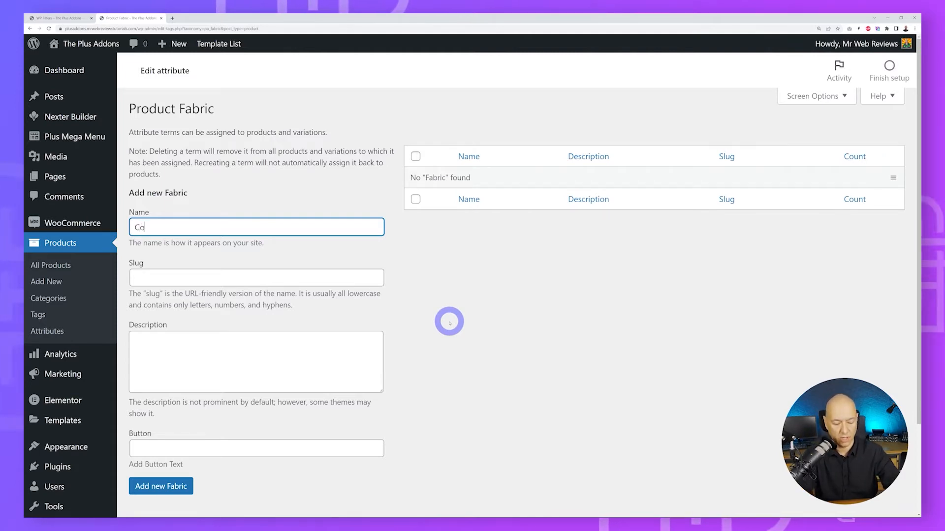
pyautogui.click(449, 322)
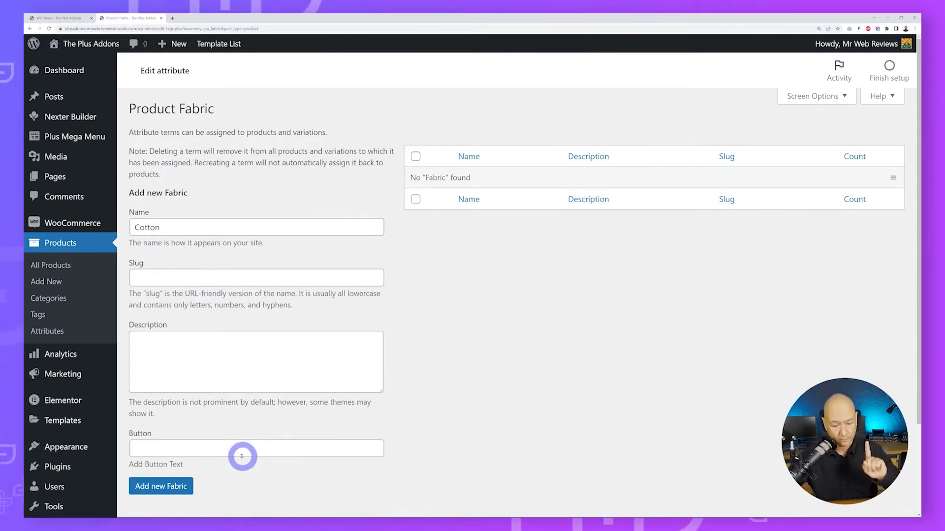
pyautogui.click(256, 447)
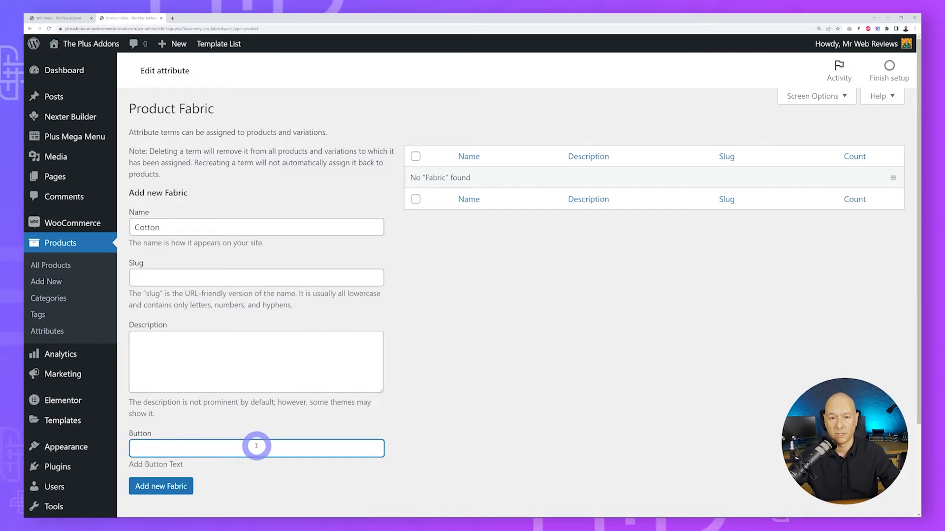
pyautogui.click(59, 18)
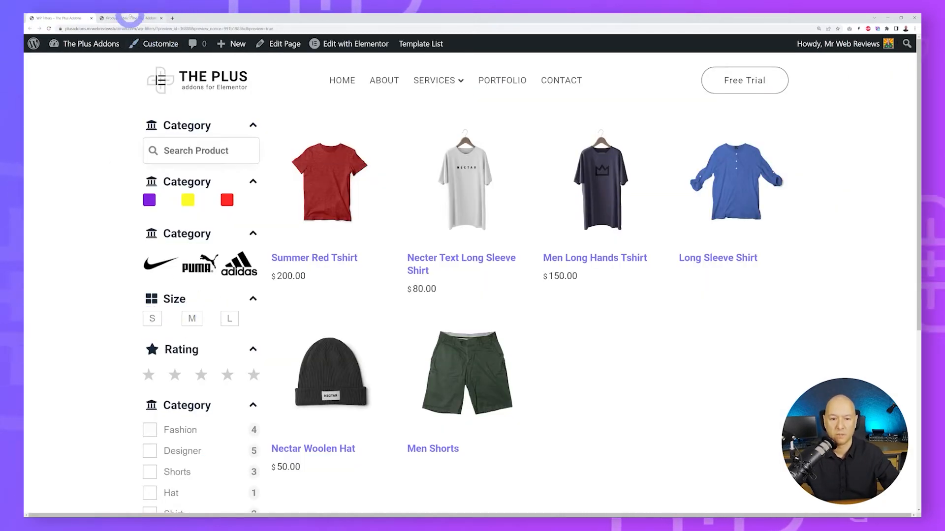
pyautogui.click(130, 18)
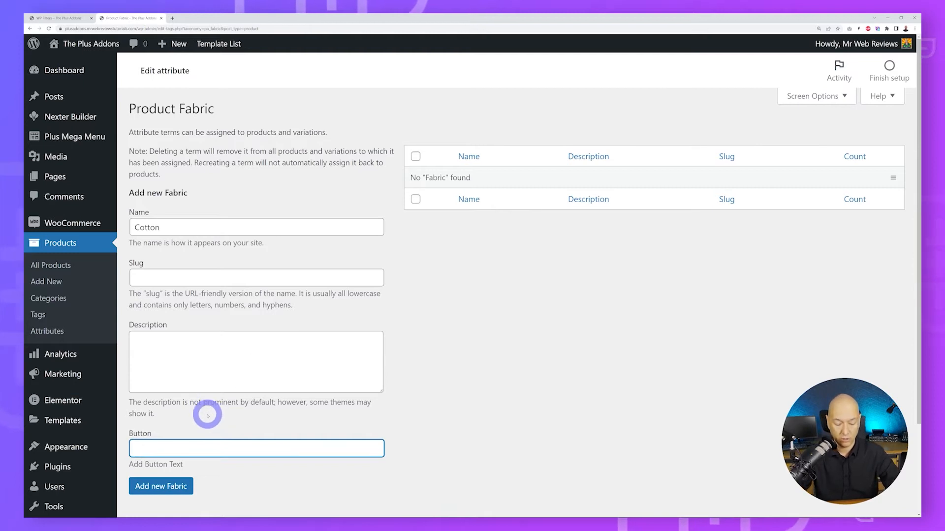
pyautogui.moveTo(140, 449); pyautogui.dragTo(133, 449)
pyautogui.write('C')
pyautogui.click(419, 428)
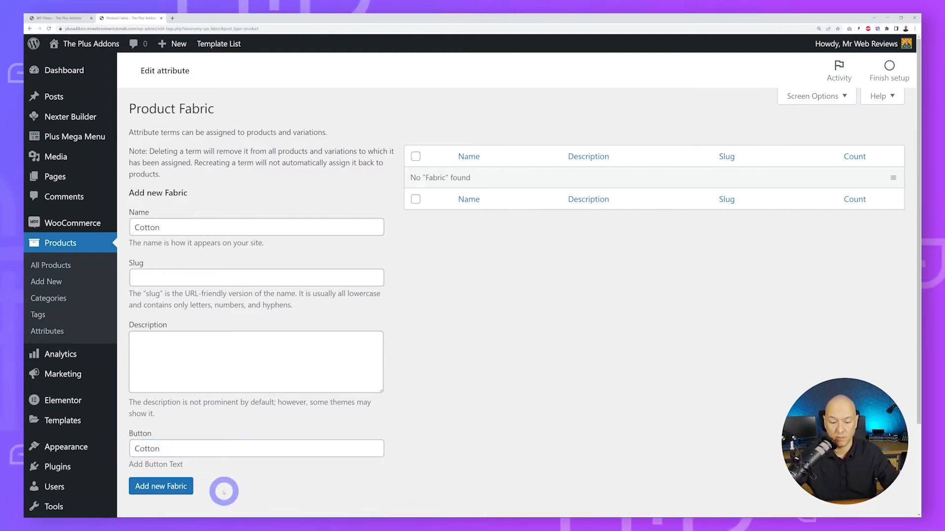
pyautogui.click(177, 487)
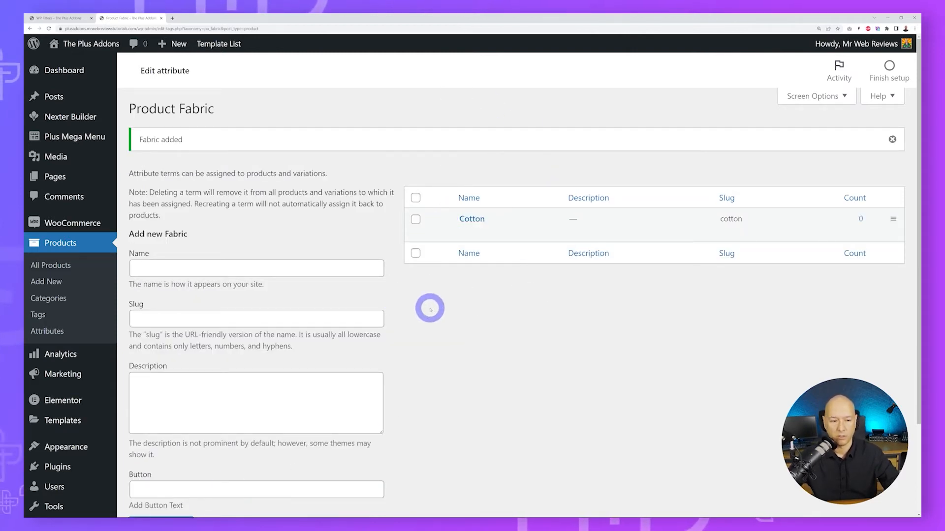
# Add a Polyester term to the Fabric attribute with the button text Polyester
pyautogui.click(164, 265)
pyautogui.write('Polyester')
pyautogui.scroll(-1, 428, 335)
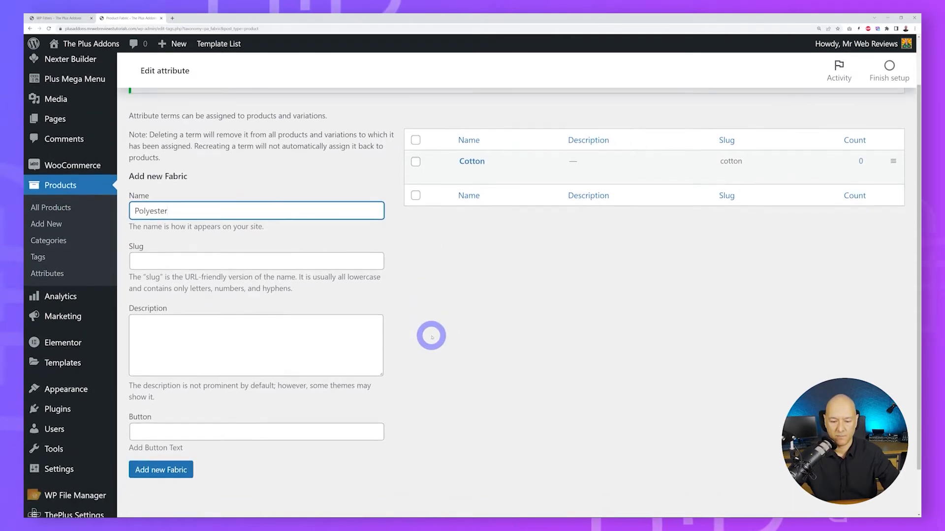
pyautogui.click(228, 433)
pyautogui.write('Polyester')
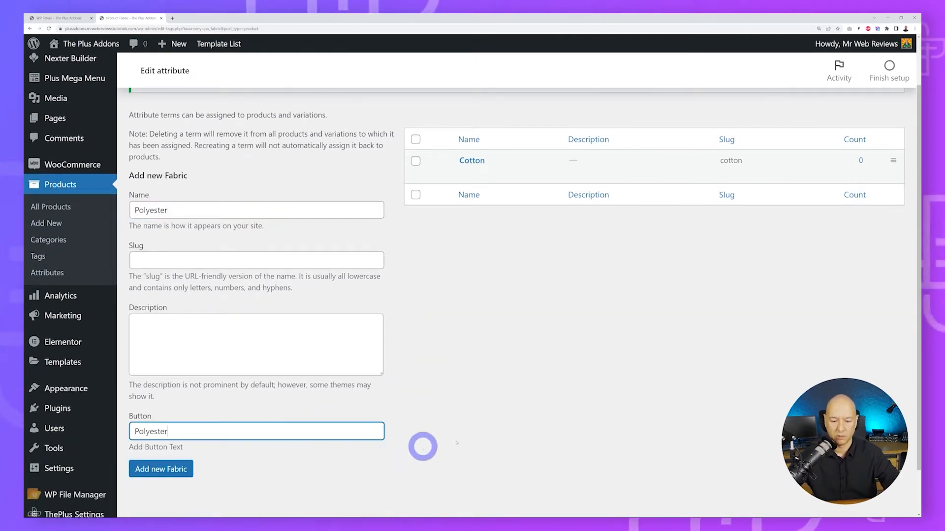
pyautogui.click(181, 469)
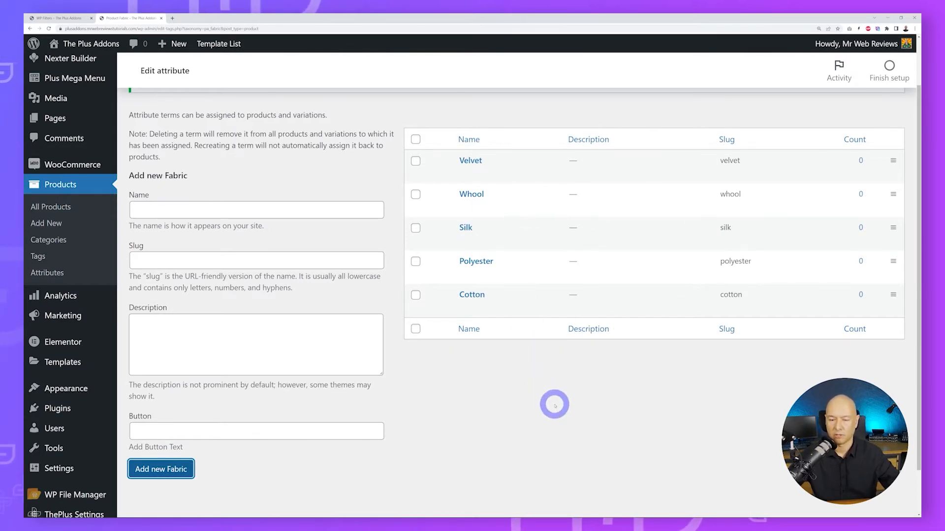
# Return to the product attributes list and review the type options available for a new attribute
pyautogui.scroll(2, 554, 401)
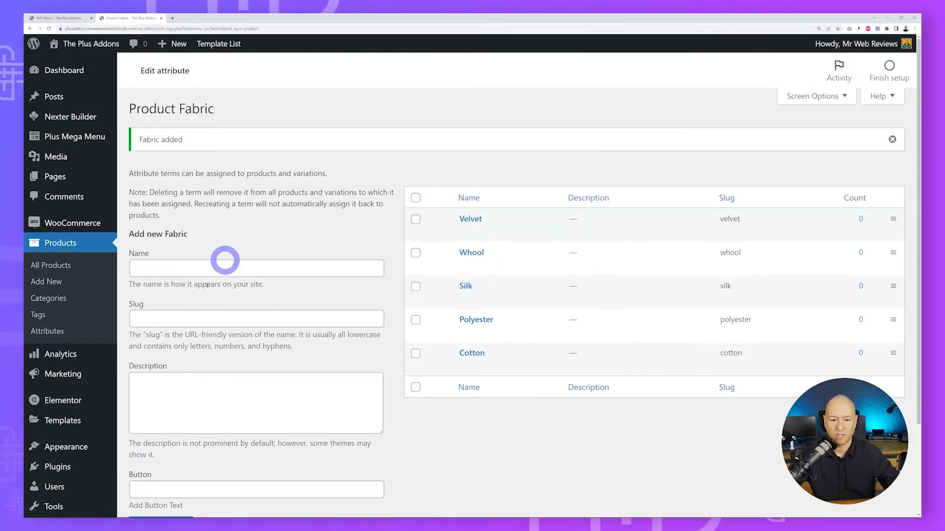
pyautogui.click(57, 333)
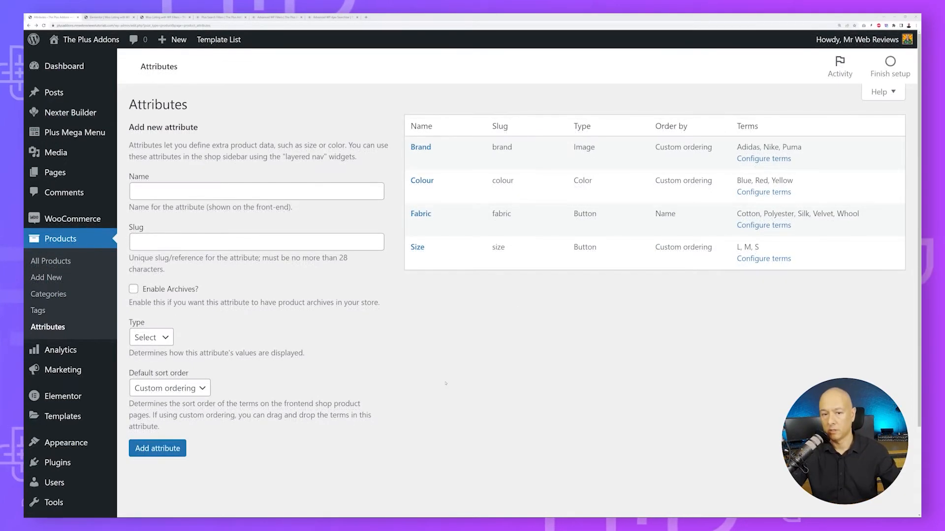
pyautogui.click(172, 337)
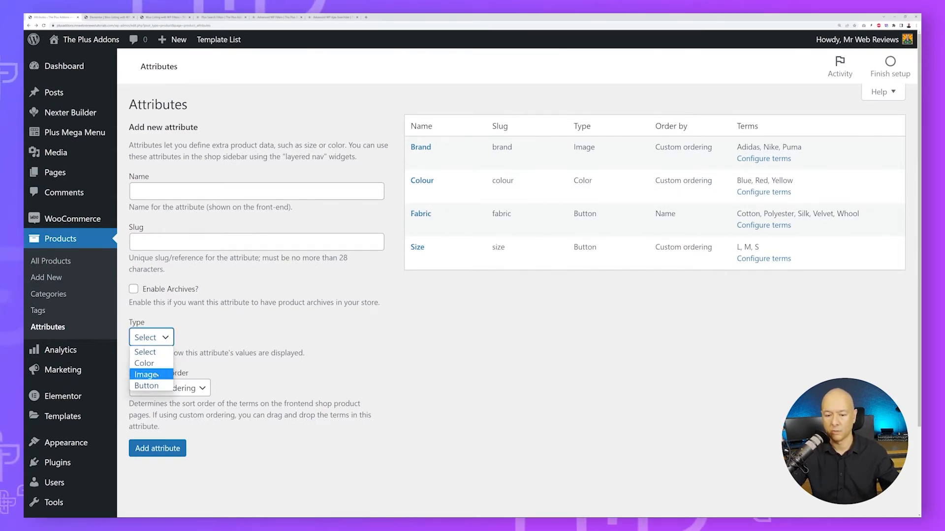
pyautogui.press('Tab')
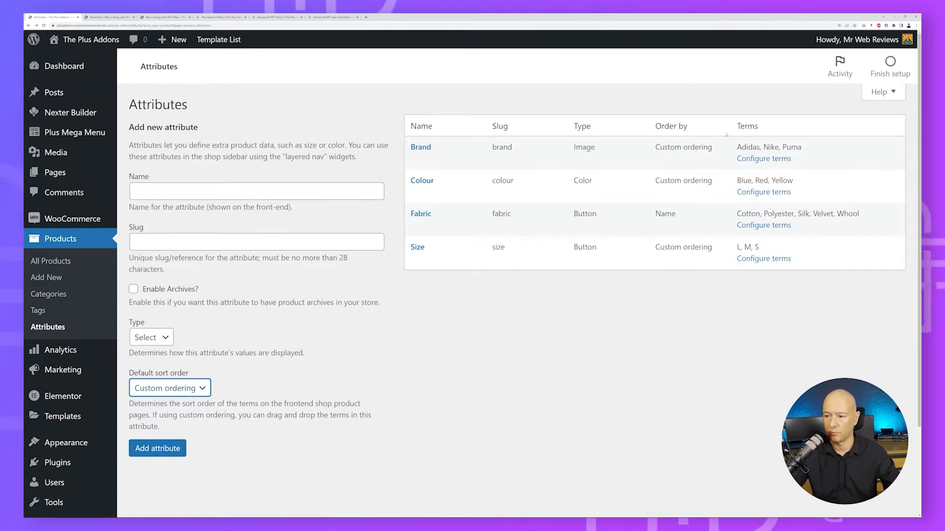
# Examine the Brand attribute's terms and their image upload field, and return to the attributes list
pyautogui.click(764, 159)
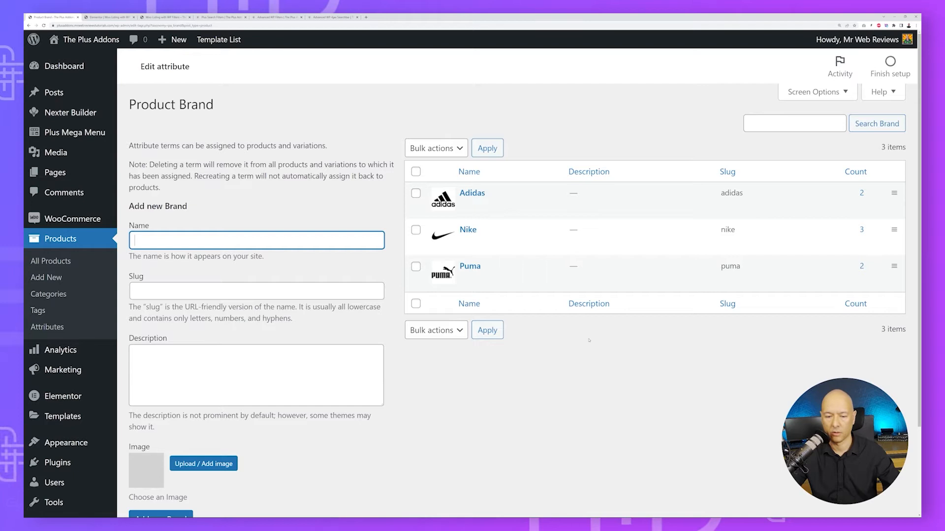
pyautogui.scroll(-2, 191, 355)
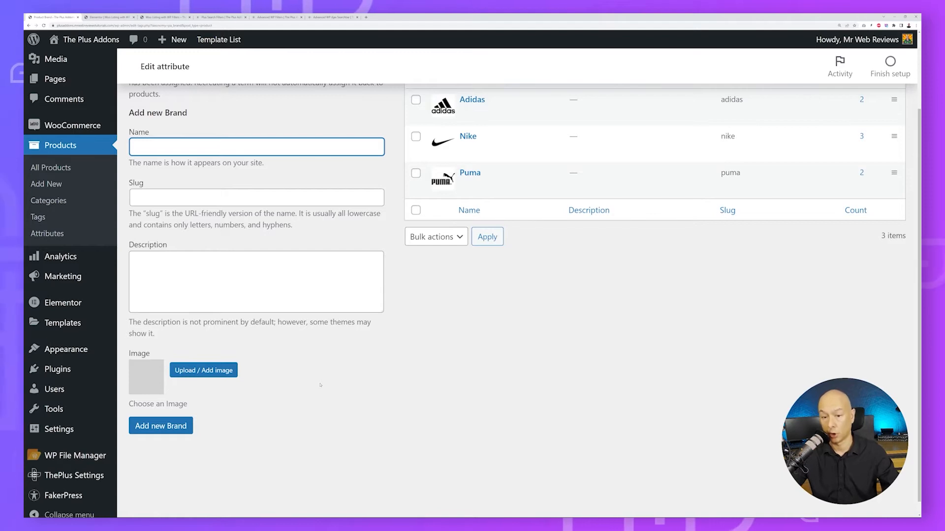
pyautogui.scroll(1, 331, 385)
pyautogui.click(65, 282)
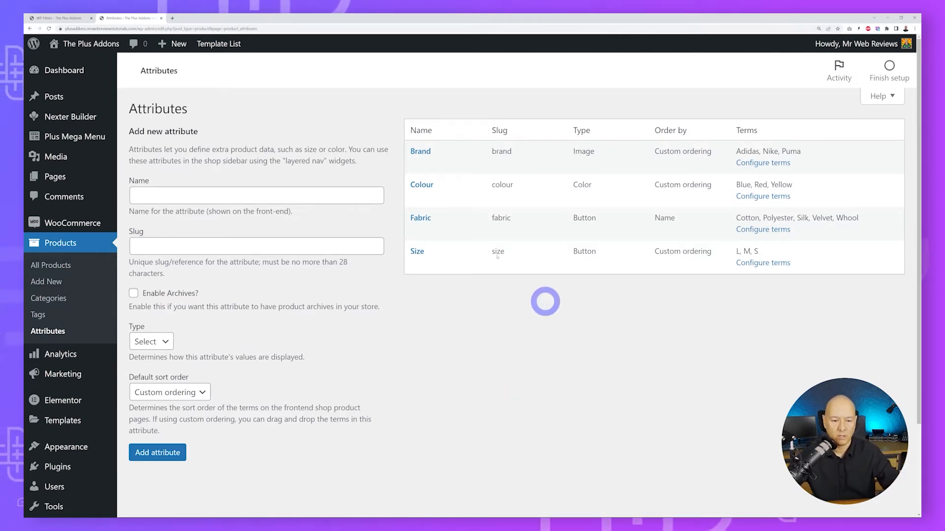
# Open the Summer Red Tshirt product for editing and add the Fabric attribute to its product data
pyautogui.click(61, 271)
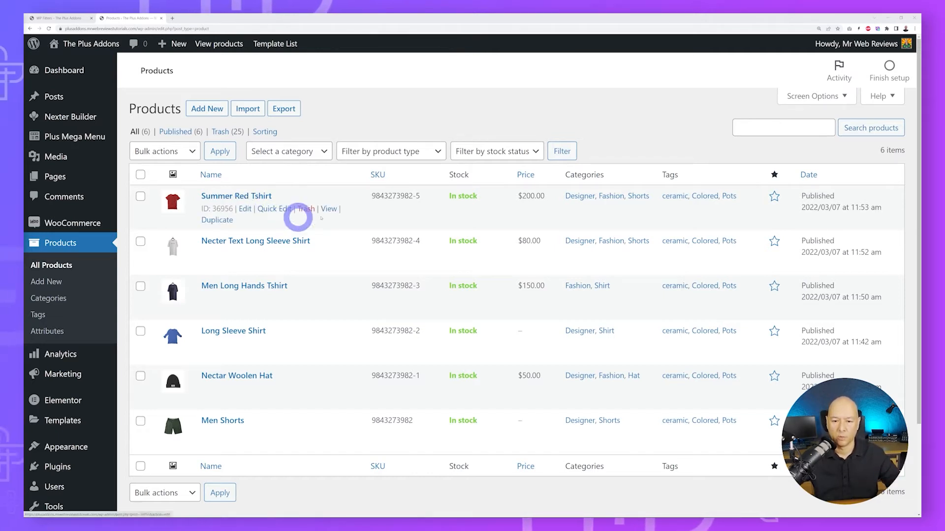
pyautogui.click(233, 195)
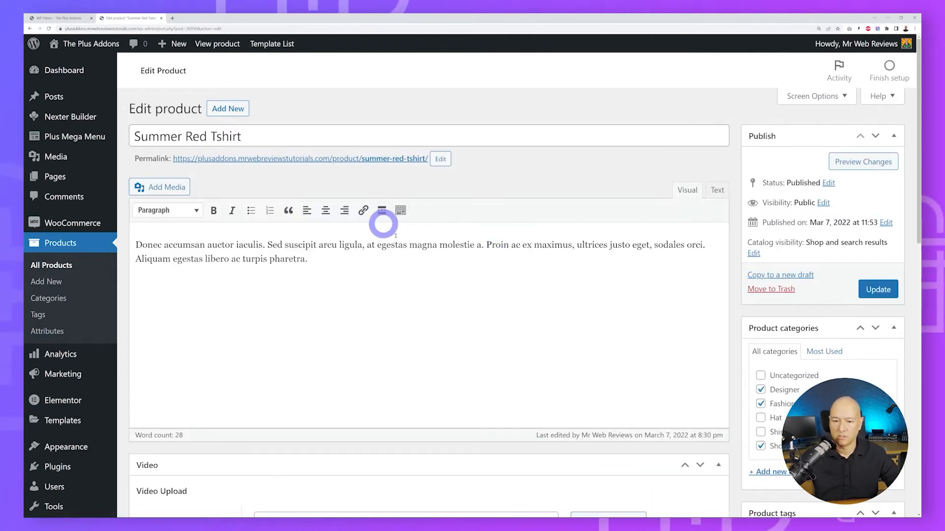
pyautogui.scroll(-2, 502, 281)
pyautogui.scroll(-4, 502, 284)
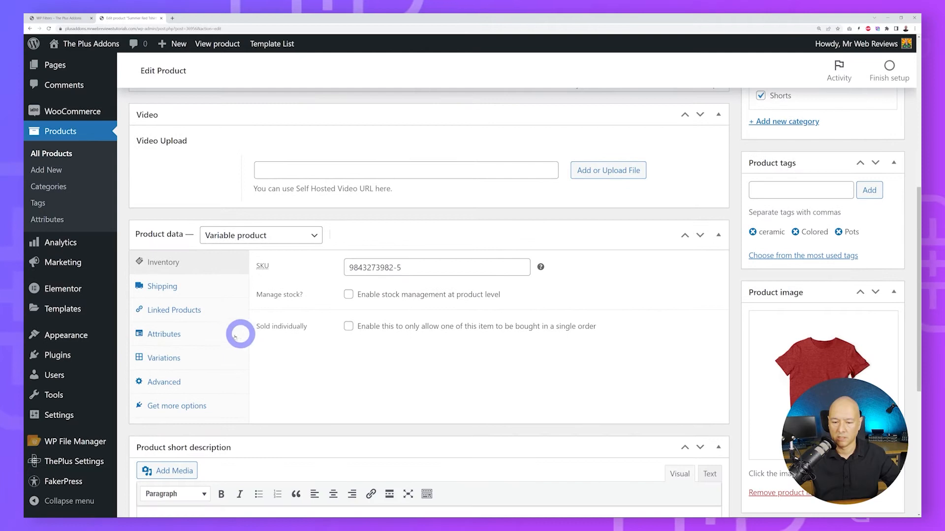
pyautogui.click(167, 334)
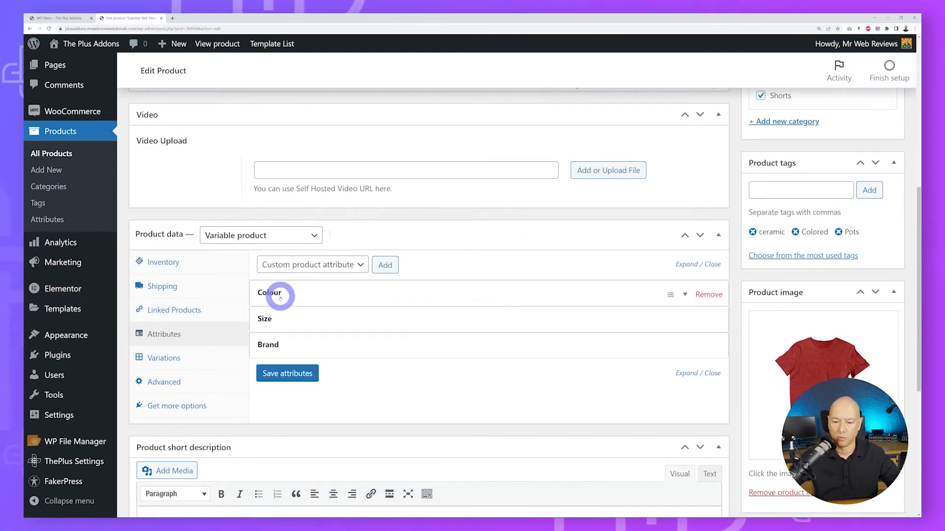
pyautogui.click(362, 265)
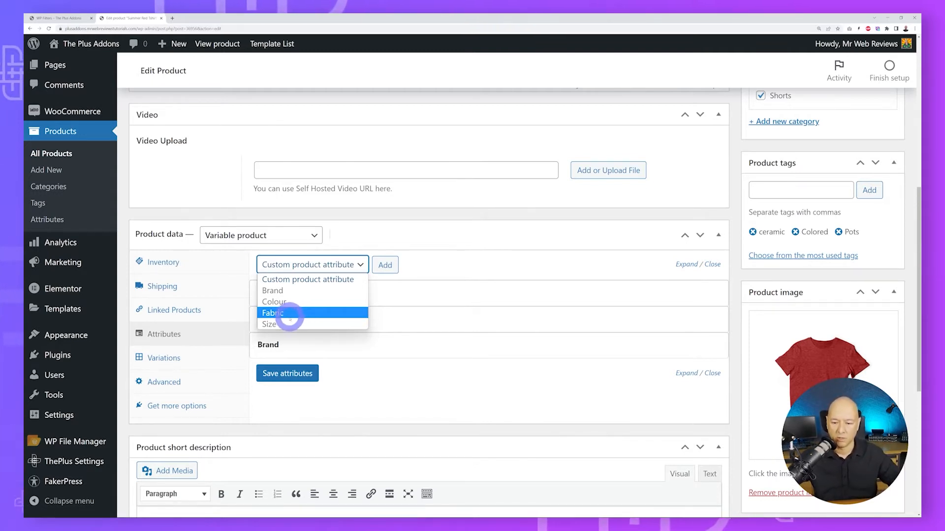
pyautogui.click(289, 313)
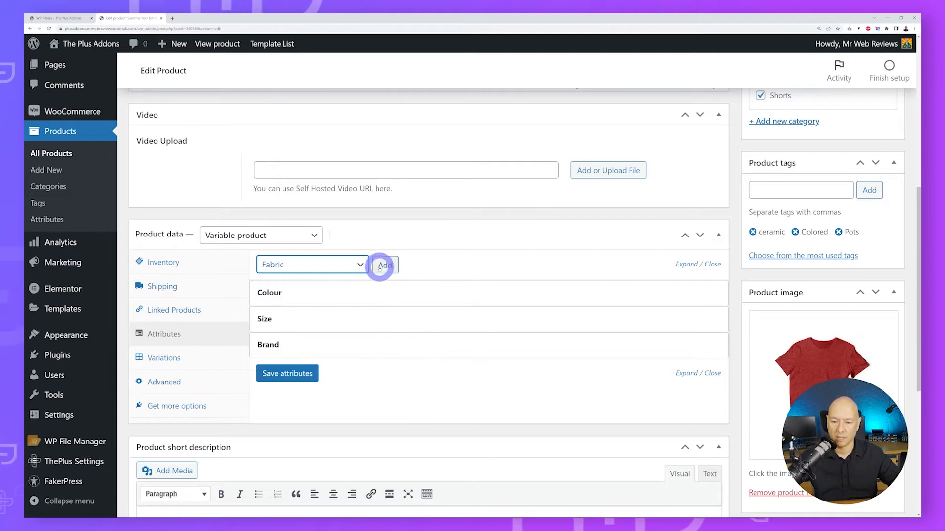
pyautogui.click(383, 266)
pyautogui.scroll(-3, 531, 308)
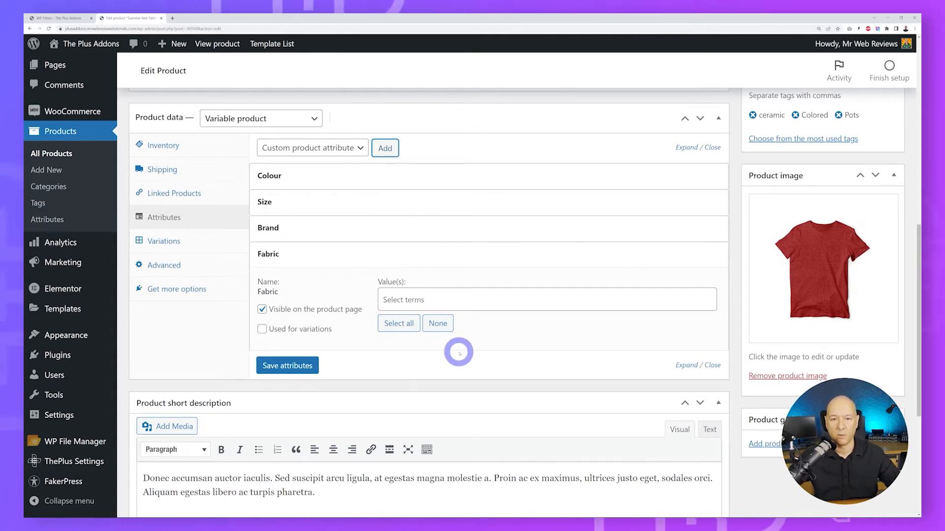
# Assign the values Cotton and Polyester to the product's Fabric attribute and save the attributes
pyautogui.click(431, 301)
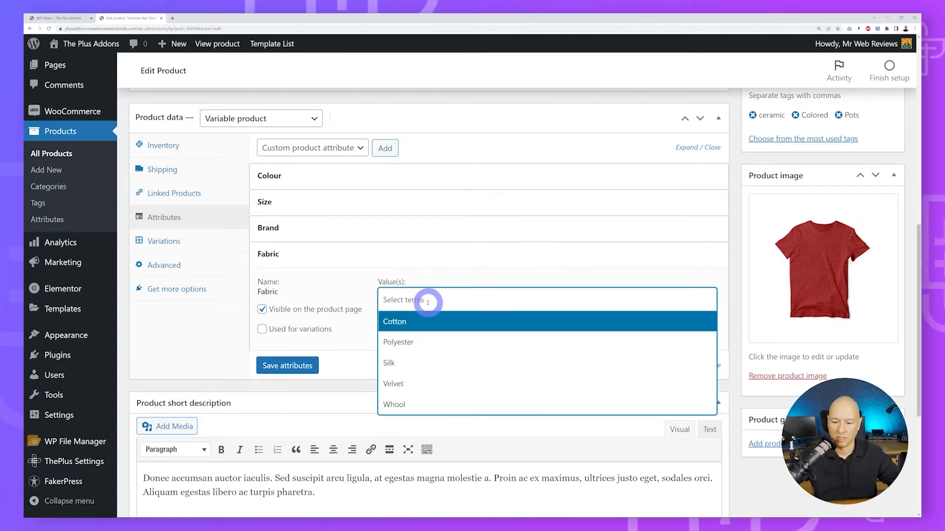
pyautogui.click(416, 321)
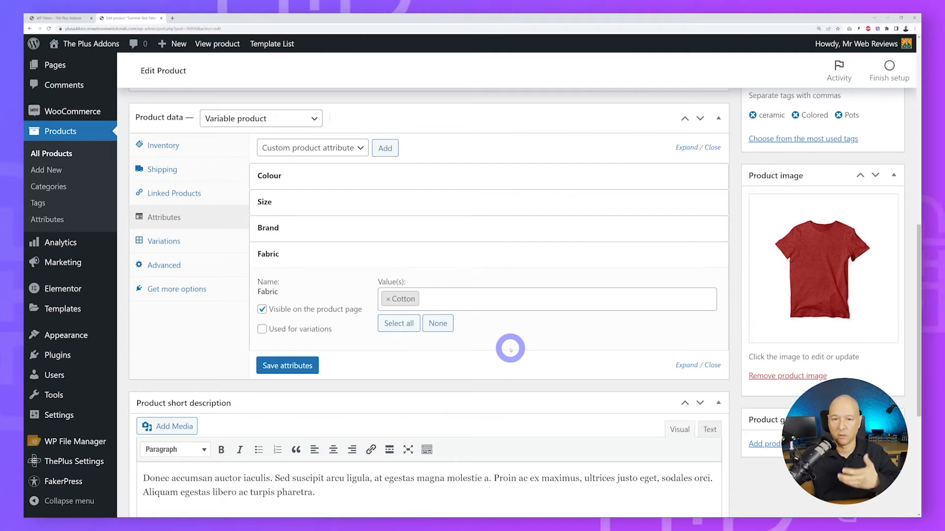
pyautogui.click(471, 299)
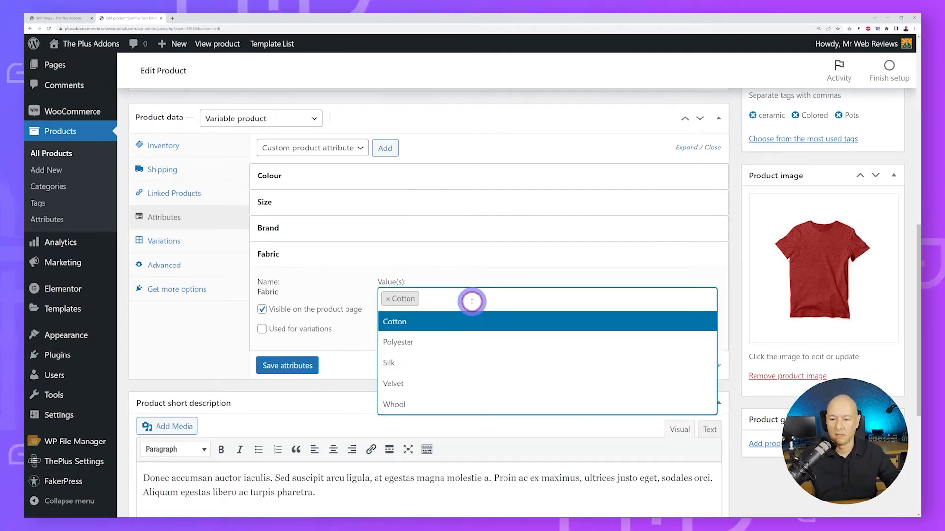
pyautogui.click(417, 347)
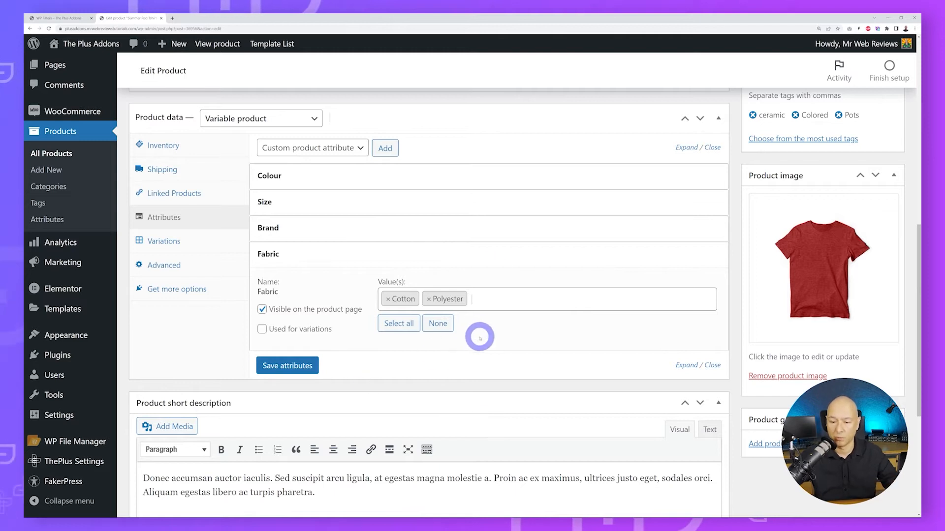
pyautogui.click(286, 365)
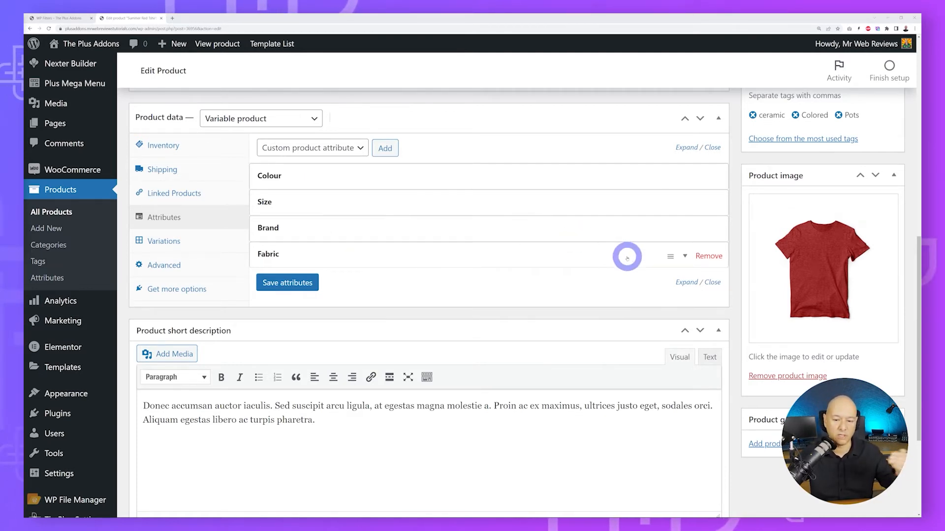
# Check the values and variation settings of the Fabric, Size and Colour attributes, and view the product's variations
pyautogui.click(682, 254)
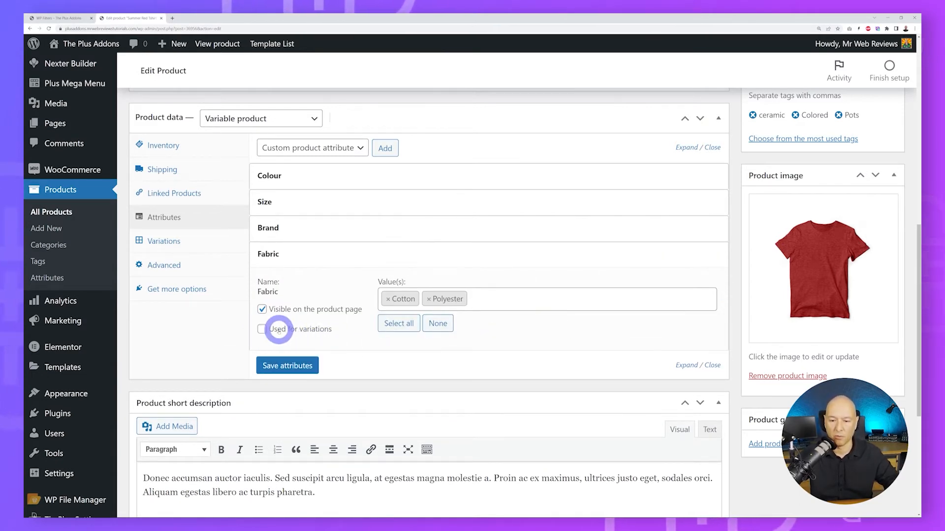
pyautogui.click(687, 202)
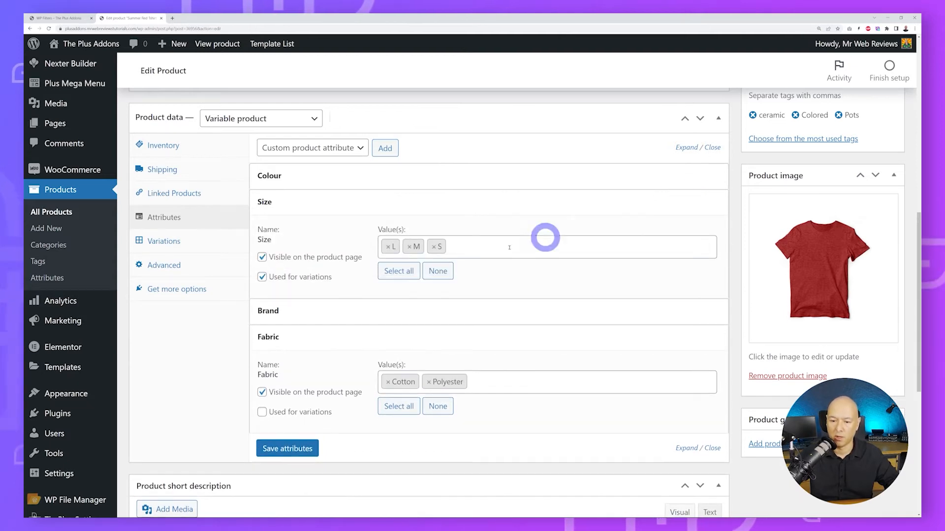
pyautogui.click(686, 177)
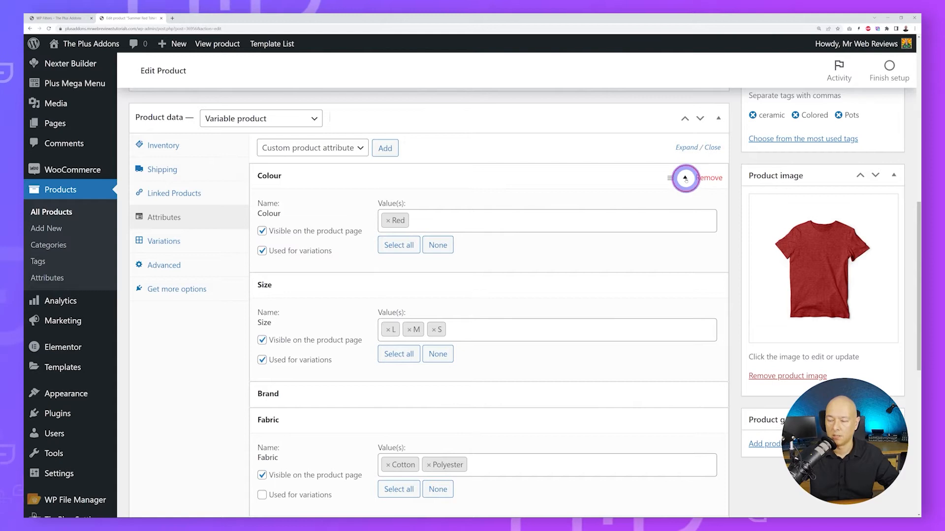
pyautogui.click(684, 178)
pyautogui.click(685, 203)
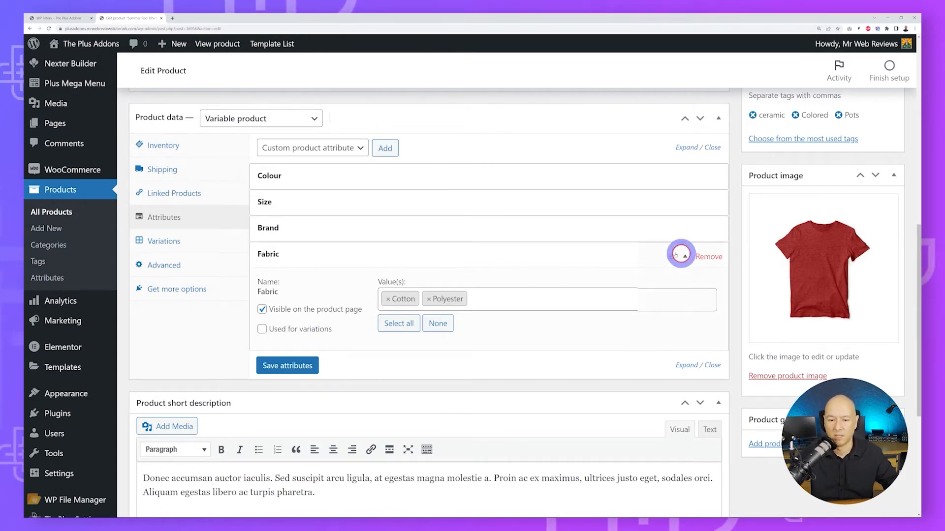
pyautogui.click(170, 240)
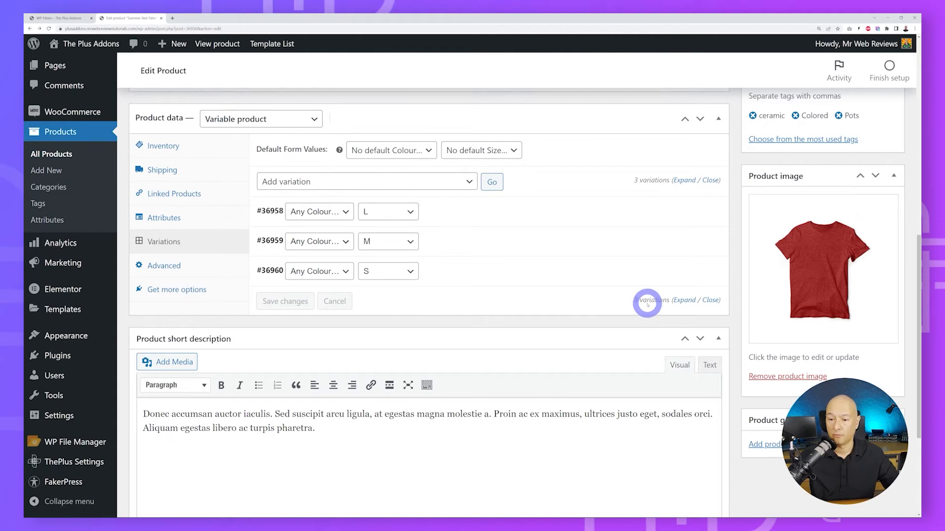
# Update the Summer Red Tshirt product and return to the list of all products
pyautogui.scroll(8, 647, 303)
pyautogui.click(869, 264)
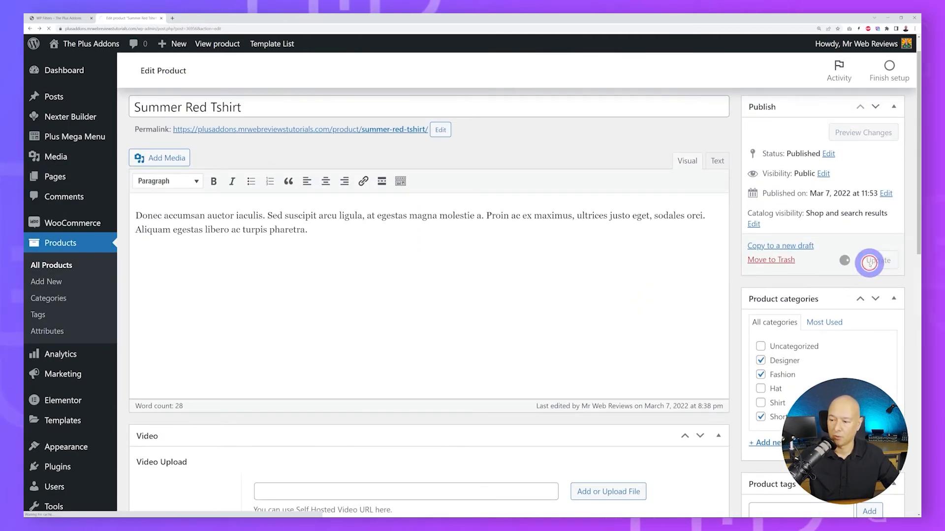
pyautogui.click(57, 266)
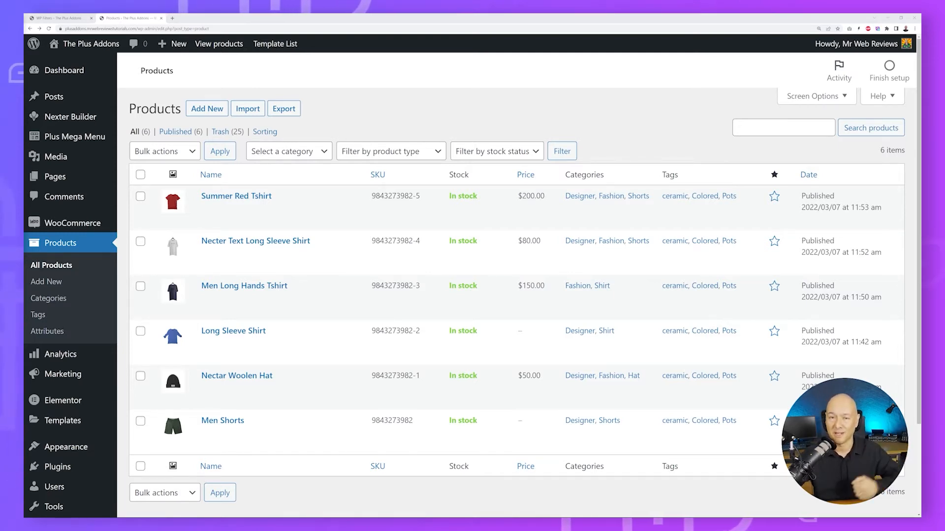
# Create a new page titled "Woo Listing with WP Filters" and publish it
pyautogui.moveTo(48, 177)
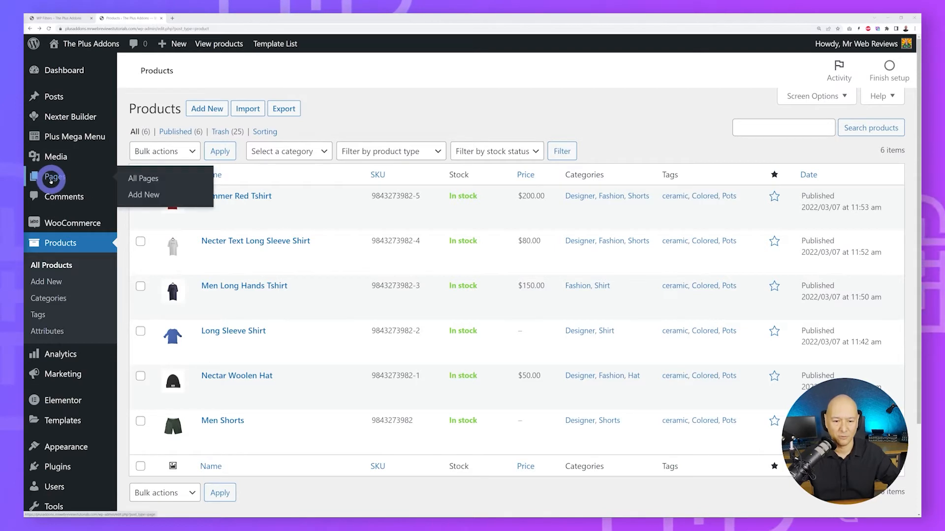
pyautogui.click(149, 197)
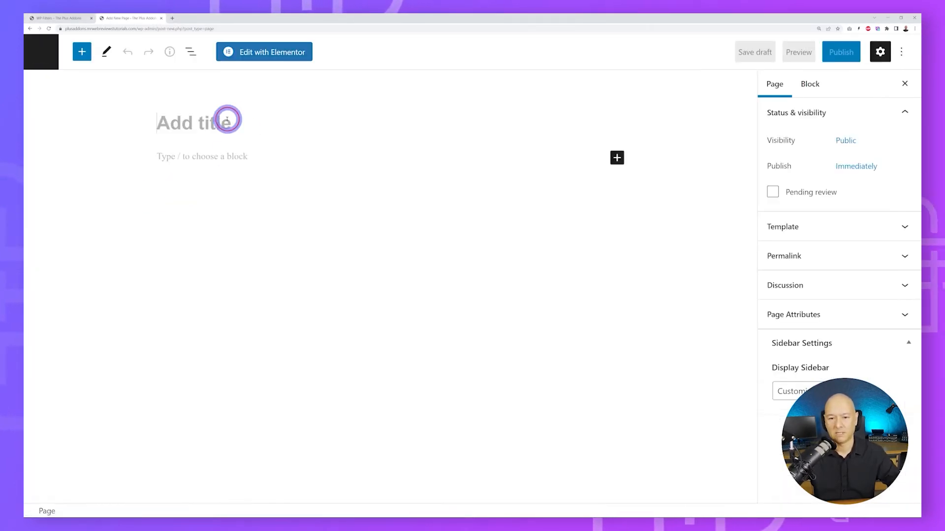
pyautogui.write('Woo Listing with WP Filters')
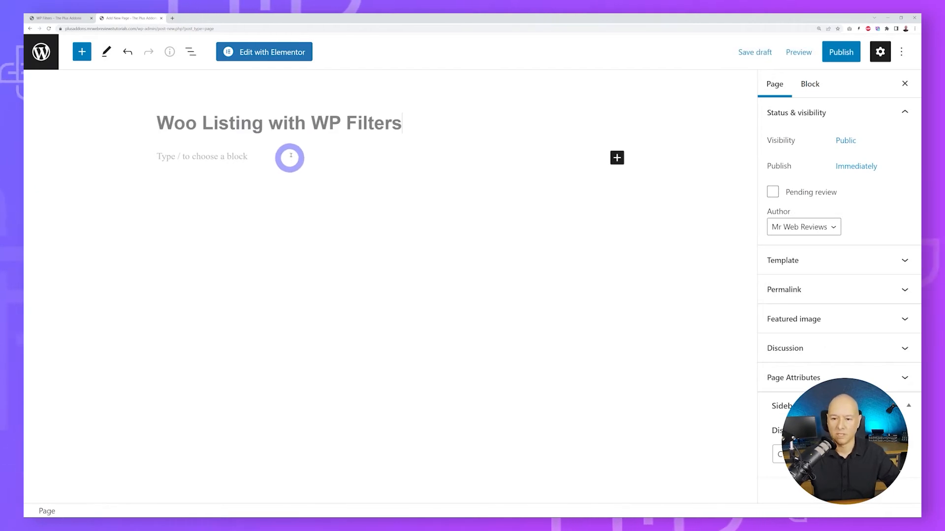
pyautogui.click(841, 53)
pyautogui.click(793, 59)
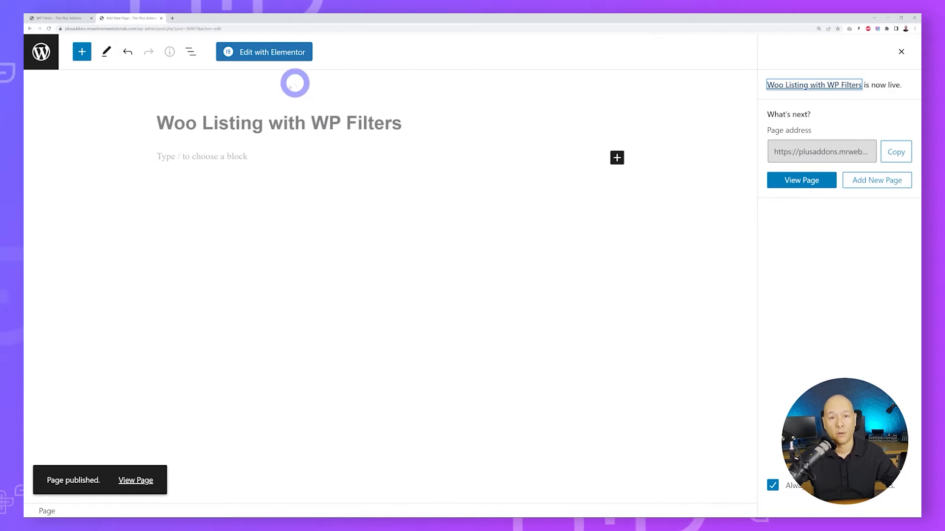
# Open the page in Elementor, add a two-column section with the first column about a quarter wide, and compare it with the WP Filters example page
pyautogui.click(263, 53)
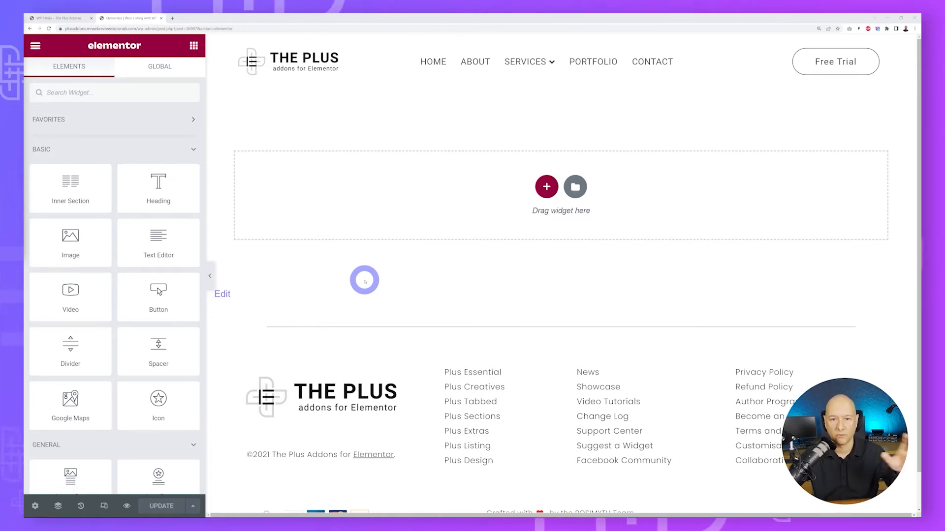
pyautogui.click(546, 187)
pyautogui.click(473, 227)
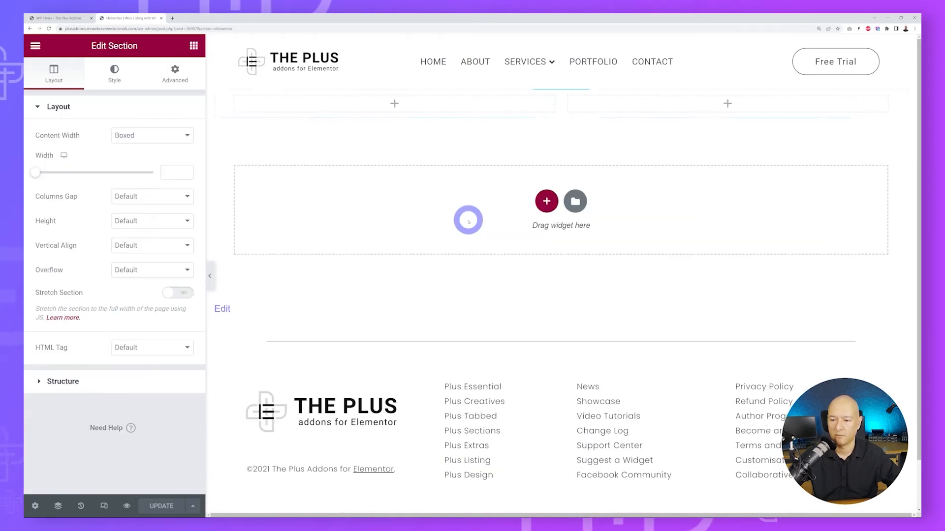
pyautogui.moveTo(559, 109); pyautogui.dragTo(395, 108)
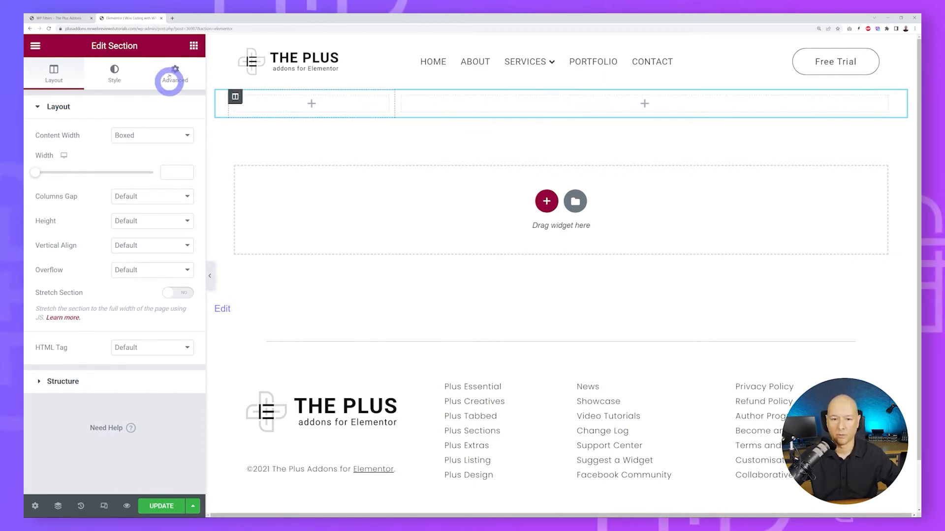
pyautogui.click(74, 20)
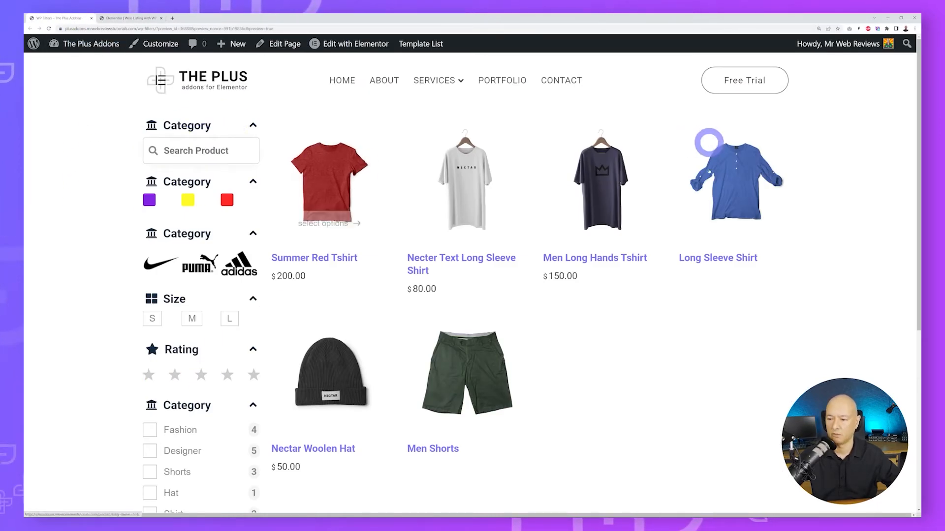
pyautogui.click(132, 20)
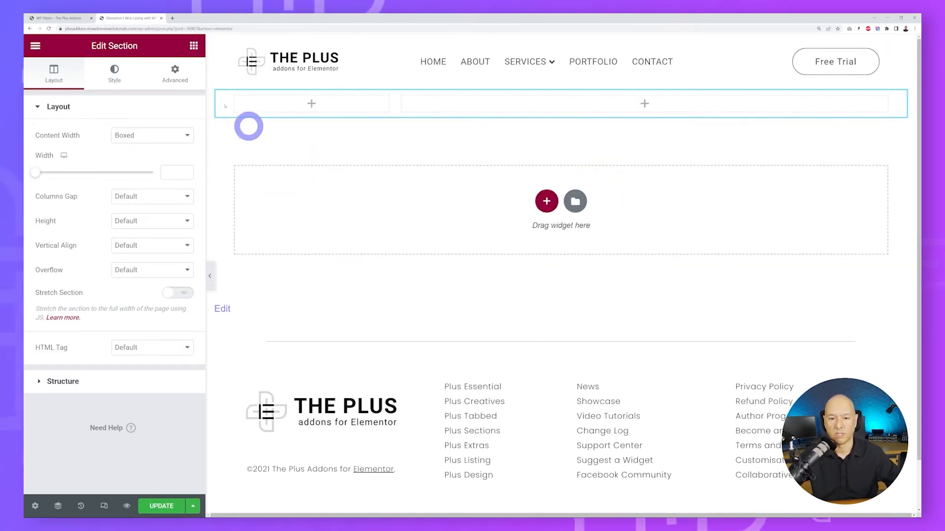
# Search the widgets for "listing" and place the Woo Product Listing widget in the section's wider column
pyautogui.click(194, 47)
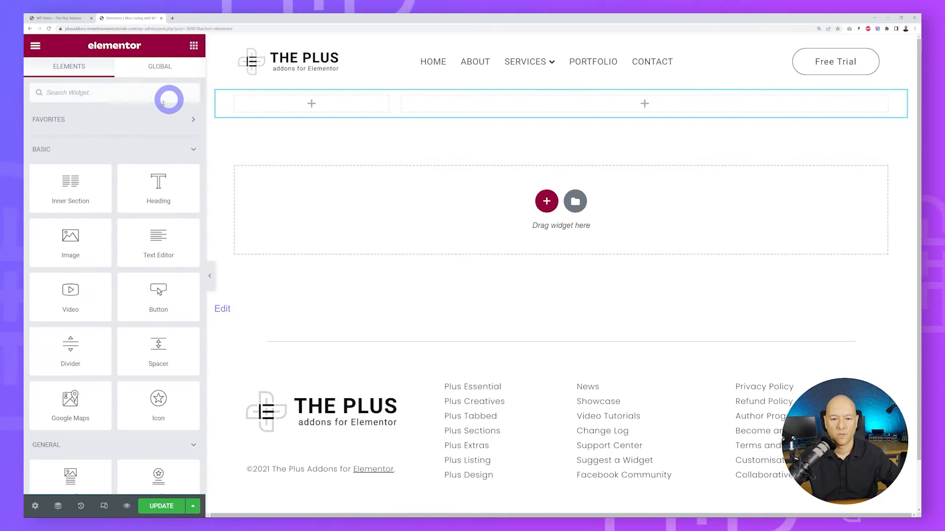
pyautogui.click(125, 95)
pyautogui.write('listing')
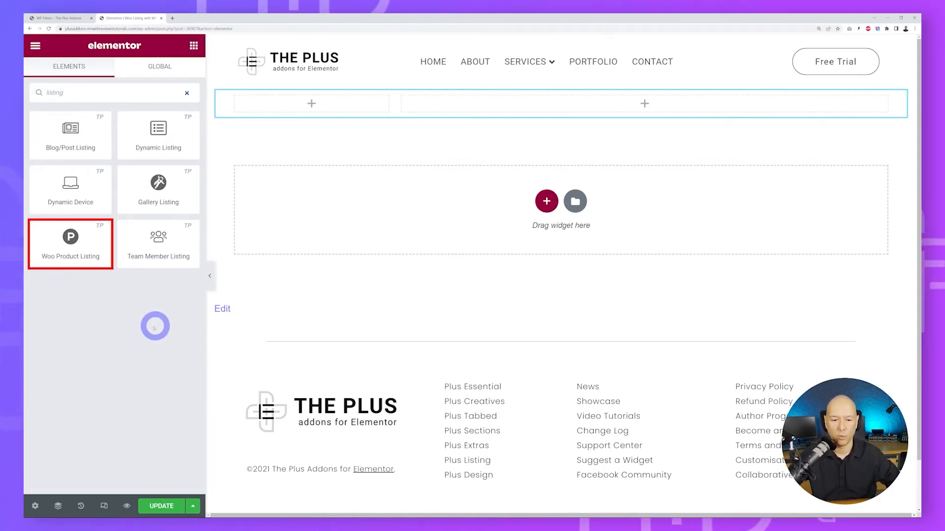
pyautogui.moveTo(85, 250); pyautogui.dragTo(512, 108)
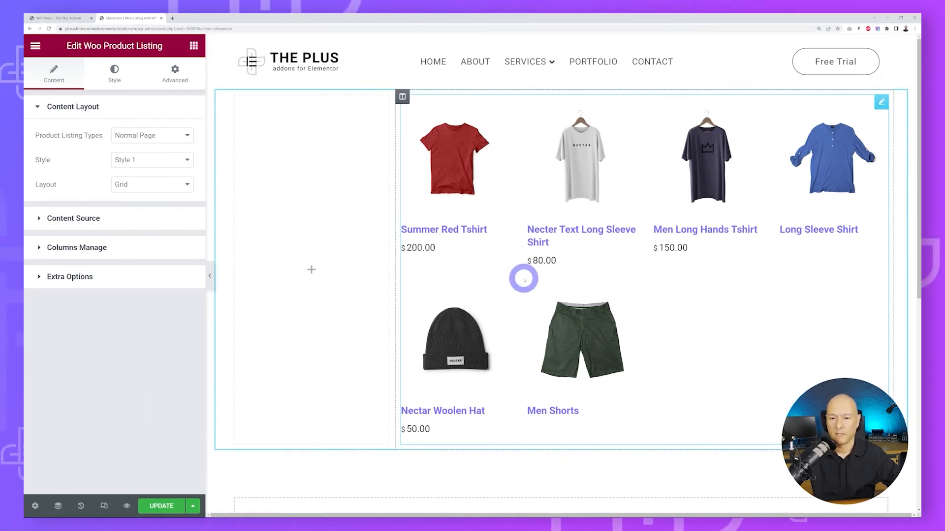
# Search the widgets for "Filters" and place the WP Filters widget in the section's narrow column
pyautogui.click(195, 47)
pyautogui.click(98, 92)
pyautogui.write('Filters')
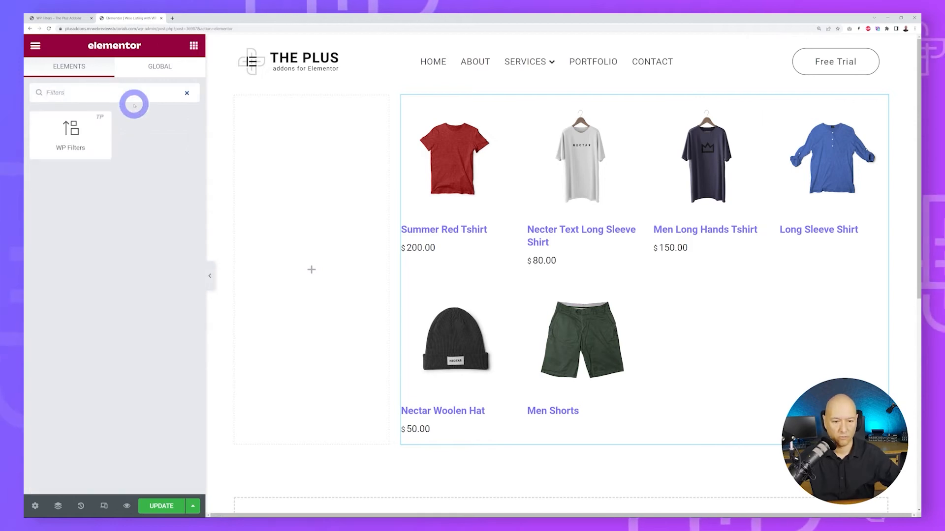
pyautogui.moveTo(80, 146); pyautogui.dragTo(84, 268)
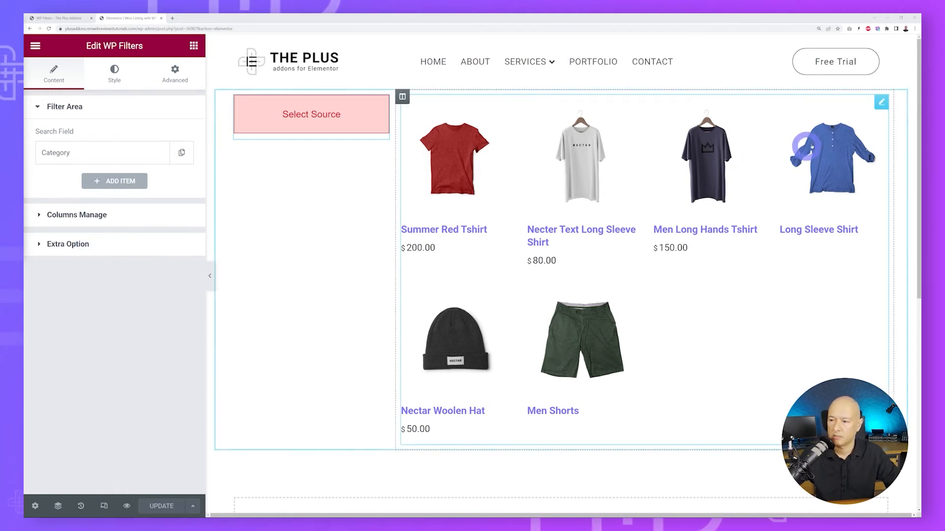
# Set the Woo Product Listing's listing type to Search List, and review its style and layout choices, keeping Style 1 and Grid
pyautogui.click(881, 104)
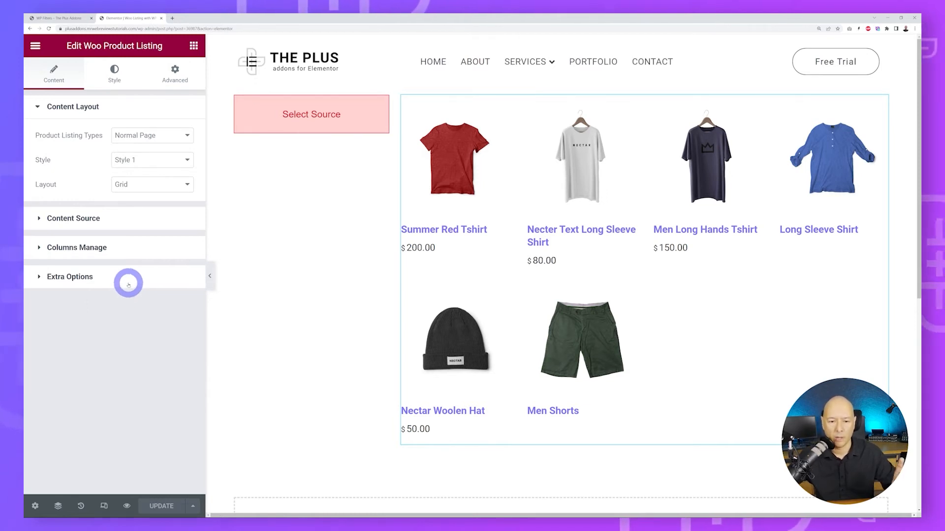
pyautogui.click(190, 139)
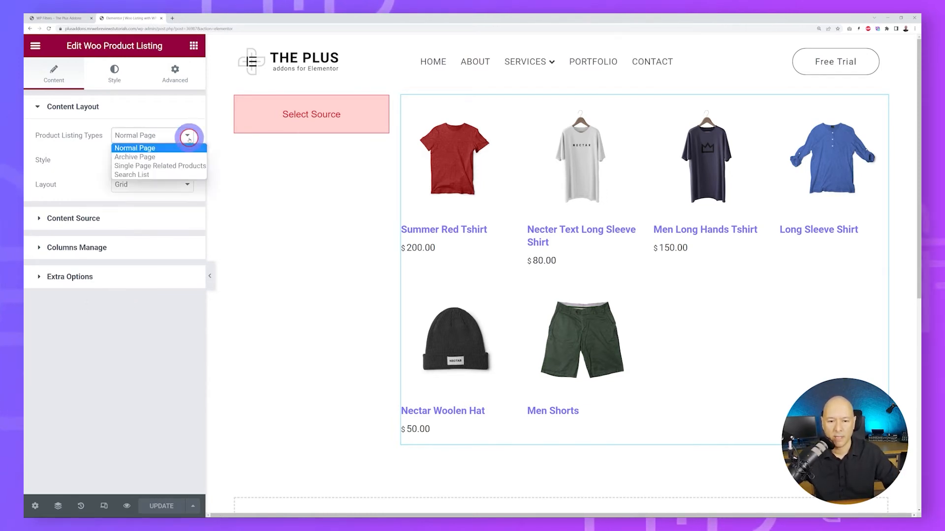
pyautogui.click(148, 175)
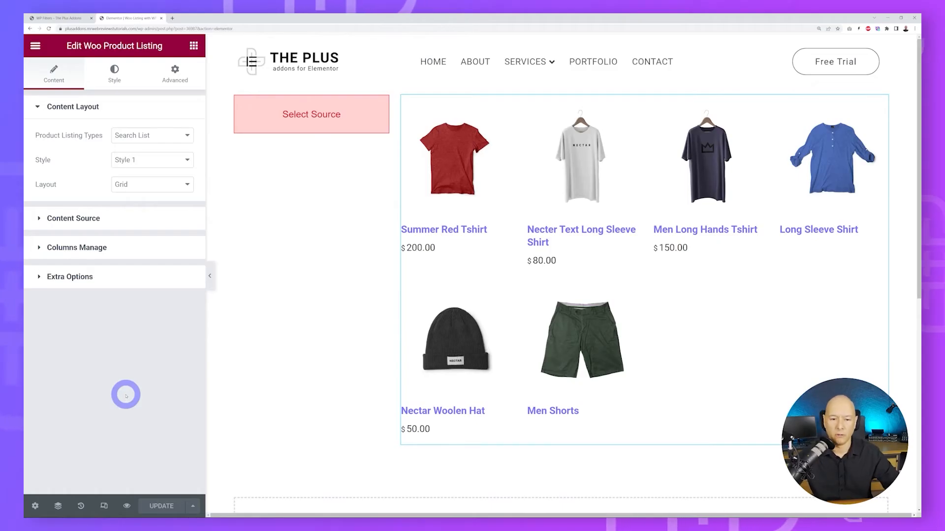
pyautogui.click(188, 160)
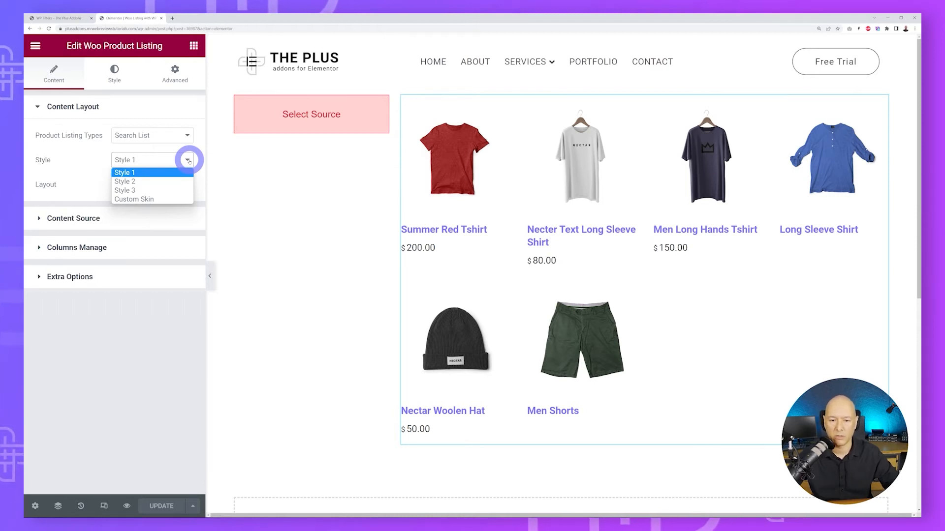
pyautogui.click(65, 155)
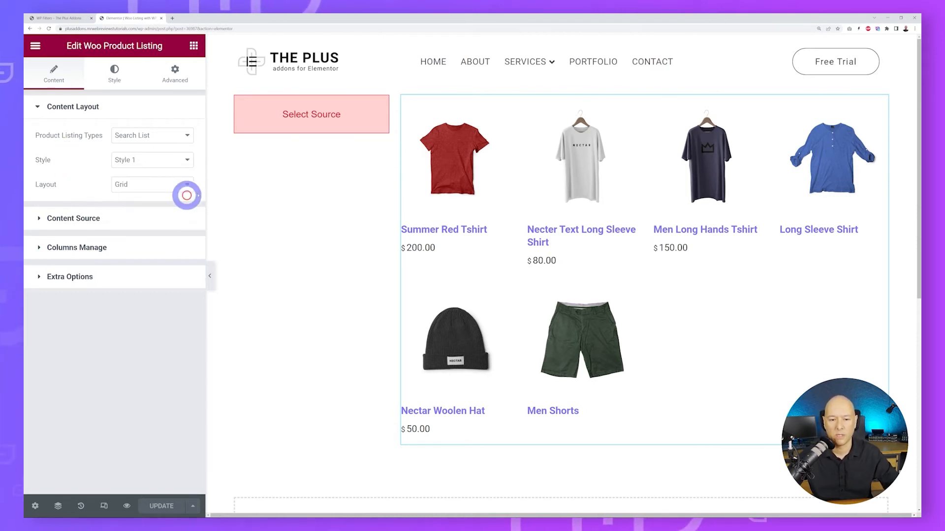
pyautogui.click(183, 186)
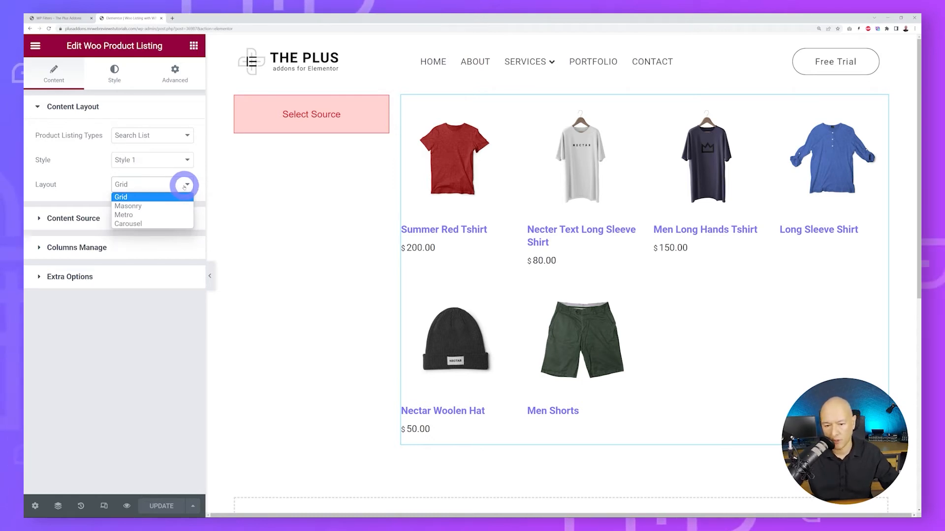
pyautogui.click(88, 190)
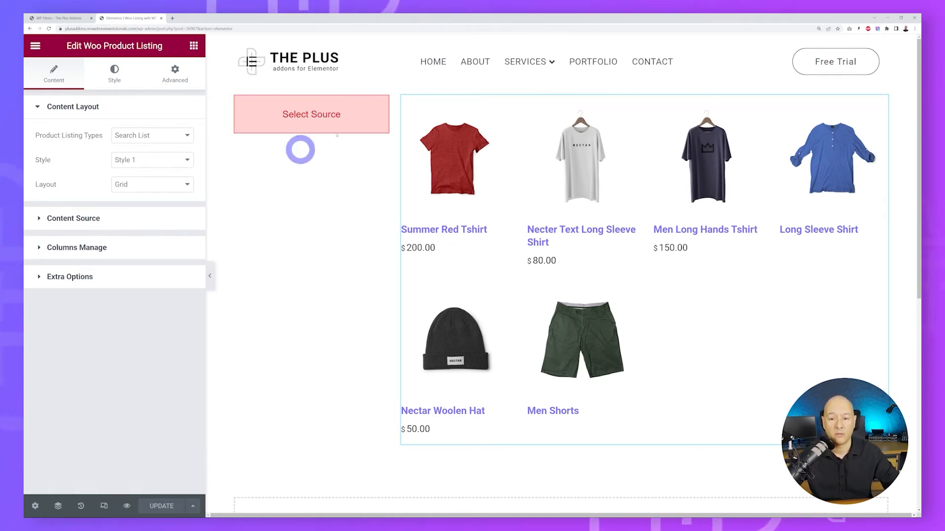
# Open the Category item of the WP Filters widget and review the sources offered for the WP Filter type
pyautogui.click(383, 103)
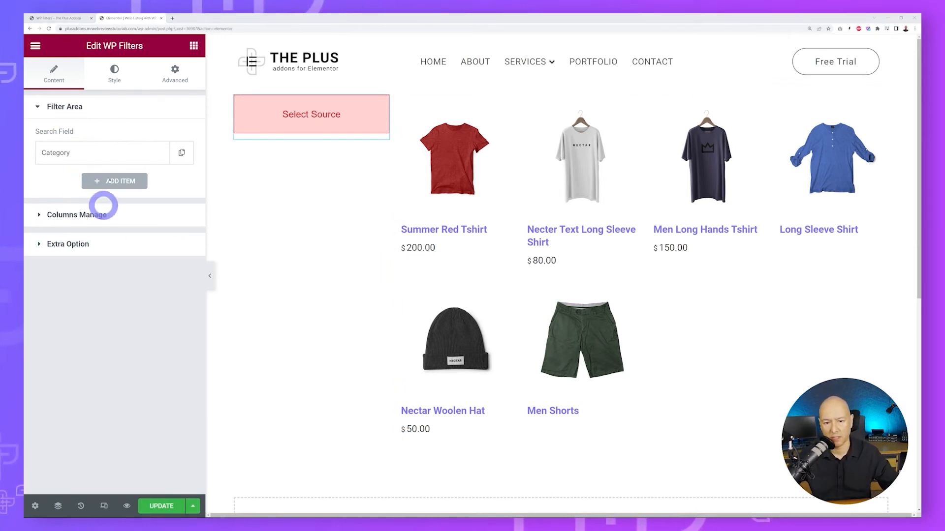
pyautogui.click(79, 156)
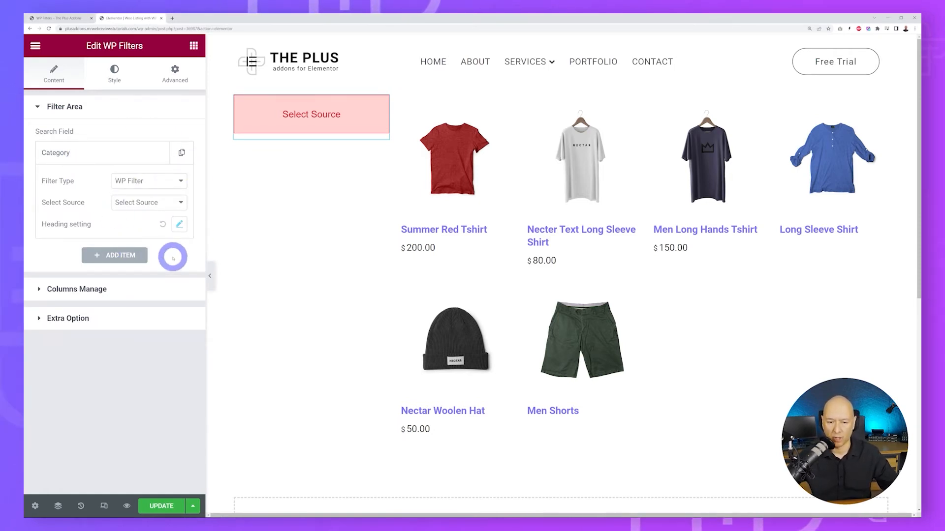
pyautogui.click(182, 181)
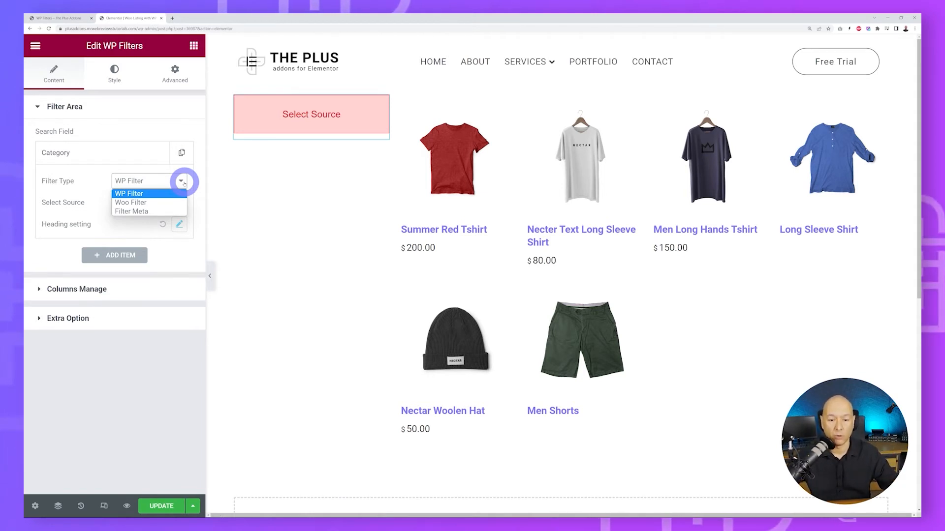
pyautogui.click(140, 194)
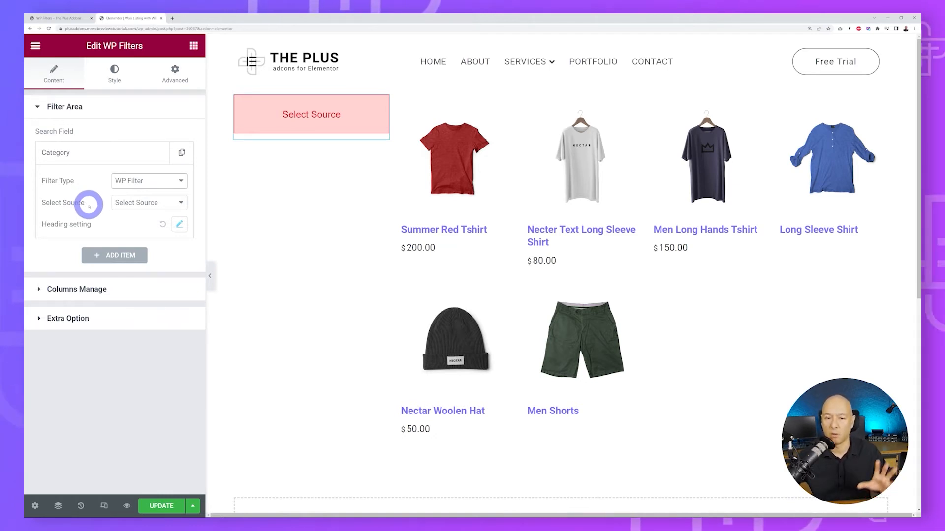
pyautogui.click(181, 203)
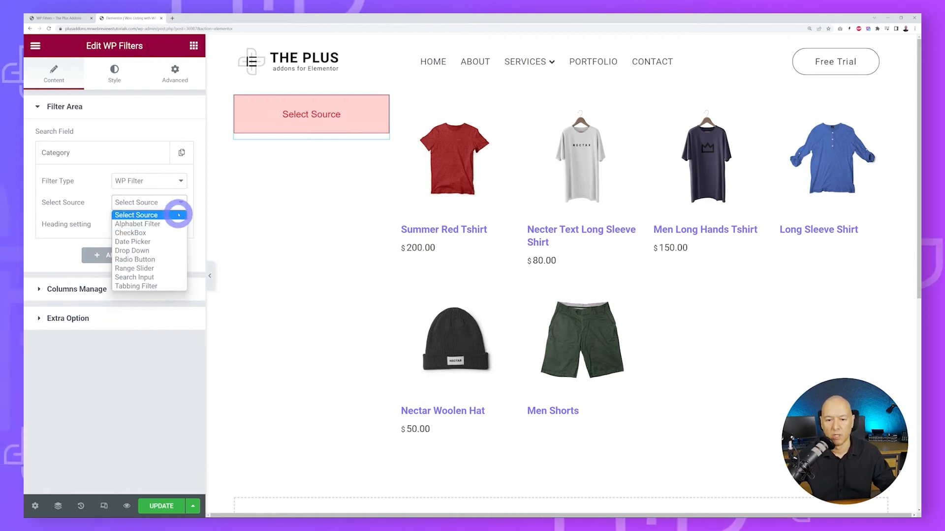
pyautogui.click(92, 202)
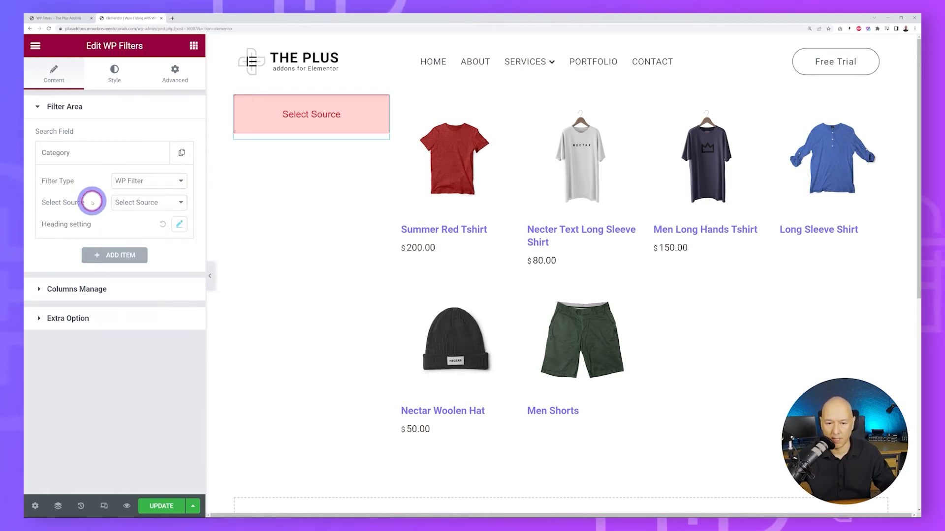
# Review the sources offered by the Woo Filter and Filter Meta types, and return the Category item's filter type to WP Filter
pyautogui.click(177, 181)
pyautogui.click(168, 202)
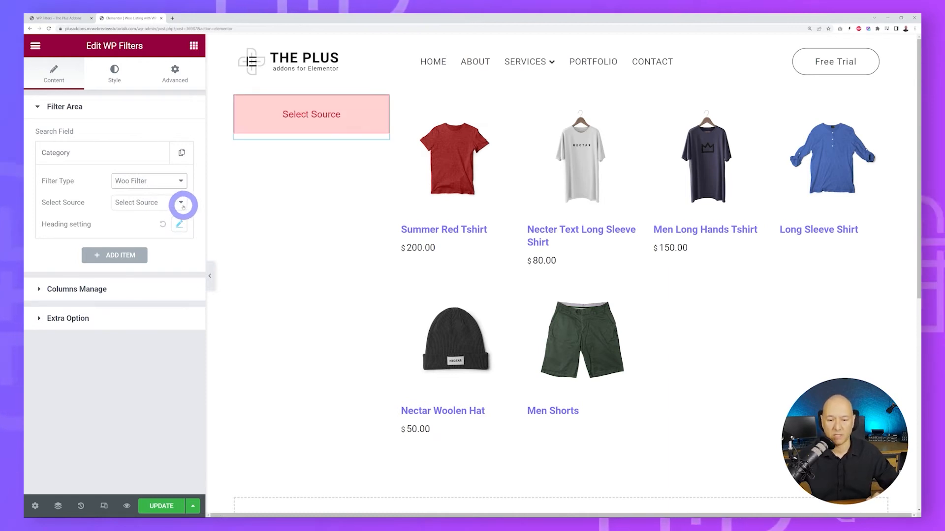
pyautogui.click(182, 203)
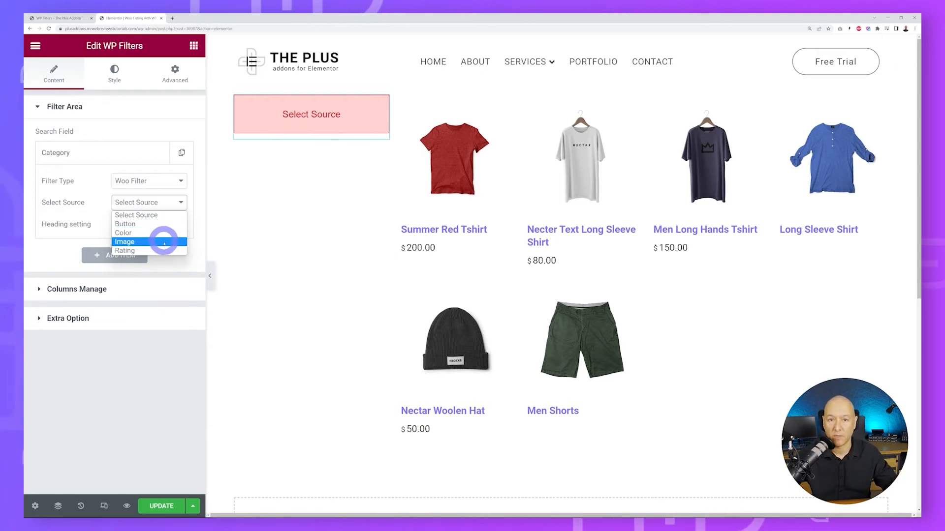
pyautogui.click(84, 199)
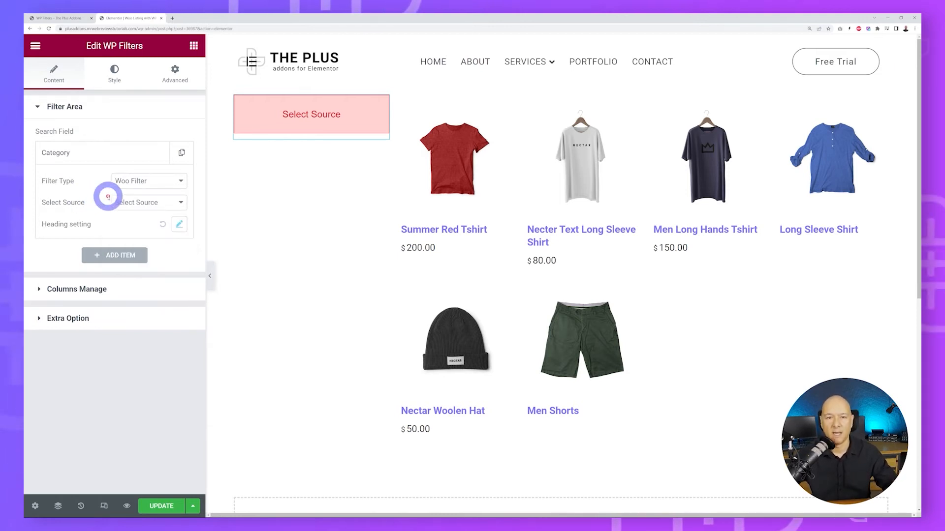
pyautogui.click(181, 186)
pyautogui.click(163, 211)
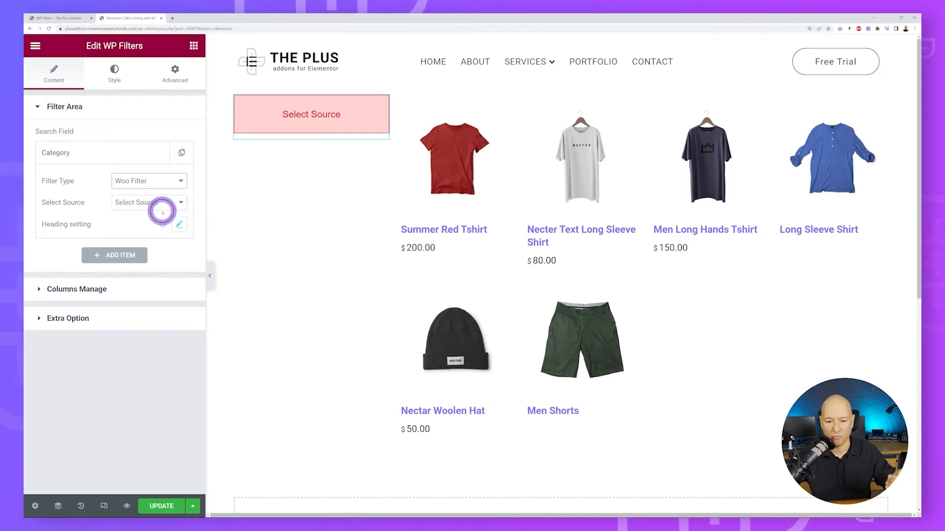
pyautogui.click(182, 205)
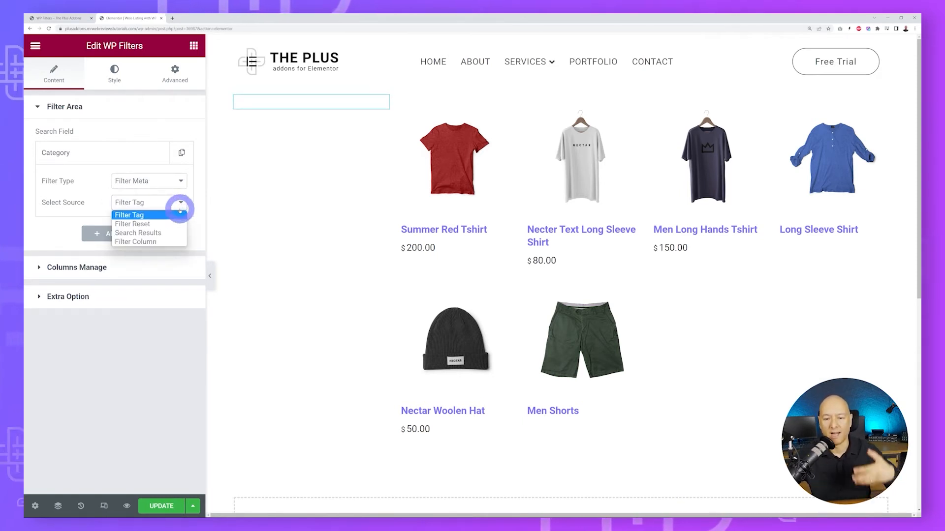
pyautogui.click(196, 196)
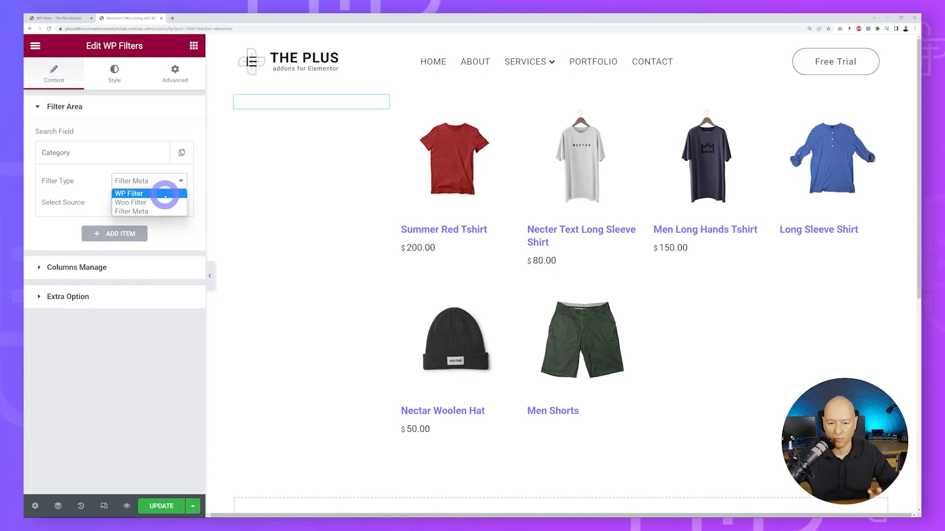
pyautogui.click(165, 193)
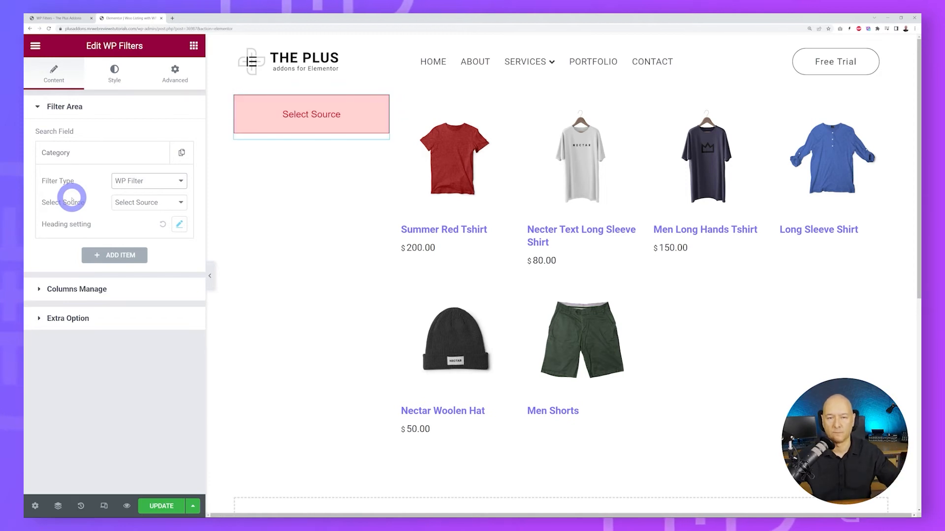
# Set the Category item's source to Alphabet Filter, update the page and switch to its live preview
pyautogui.click(180, 203)
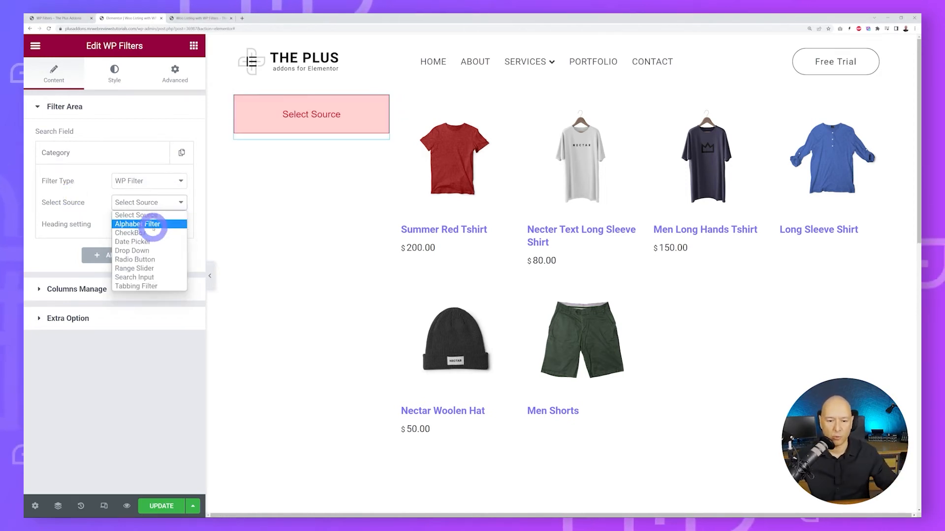
pyautogui.click(153, 224)
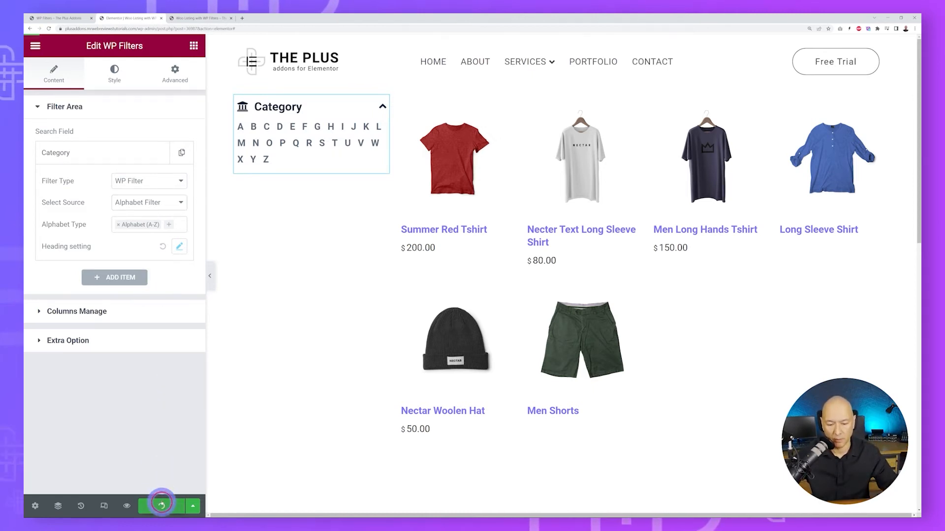
pyautogui.click(192, 20)
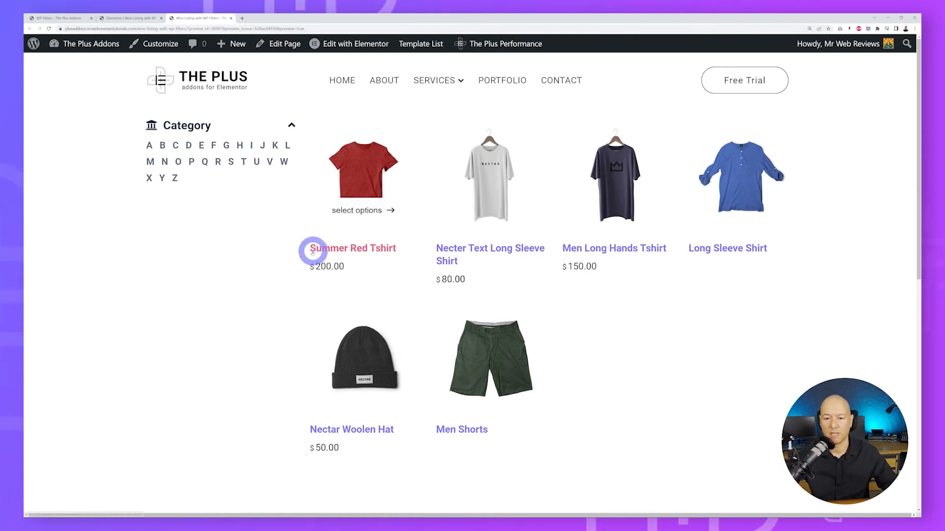
# Test the alphabet filter on the preview by toggling the letter S, and combine S with D and V
pyautogui.click(231, 162)
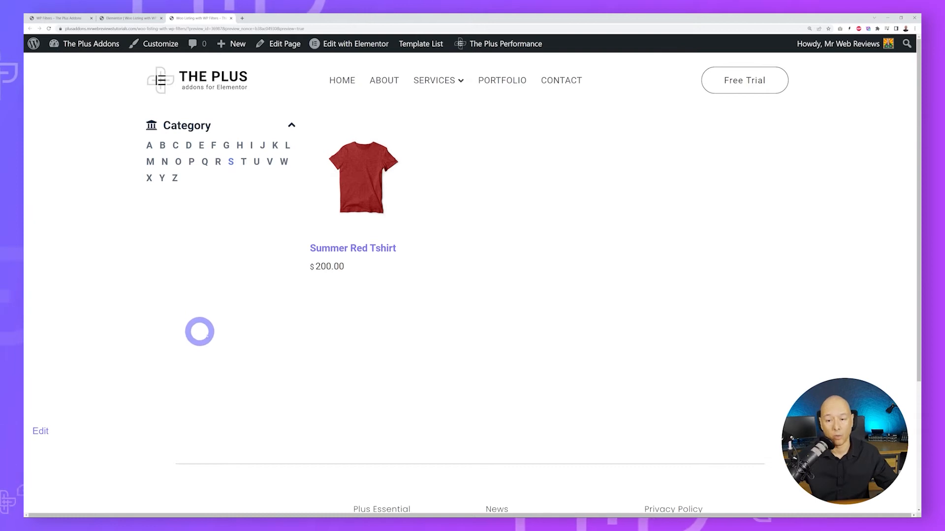
pyautogui.click(230, 163)
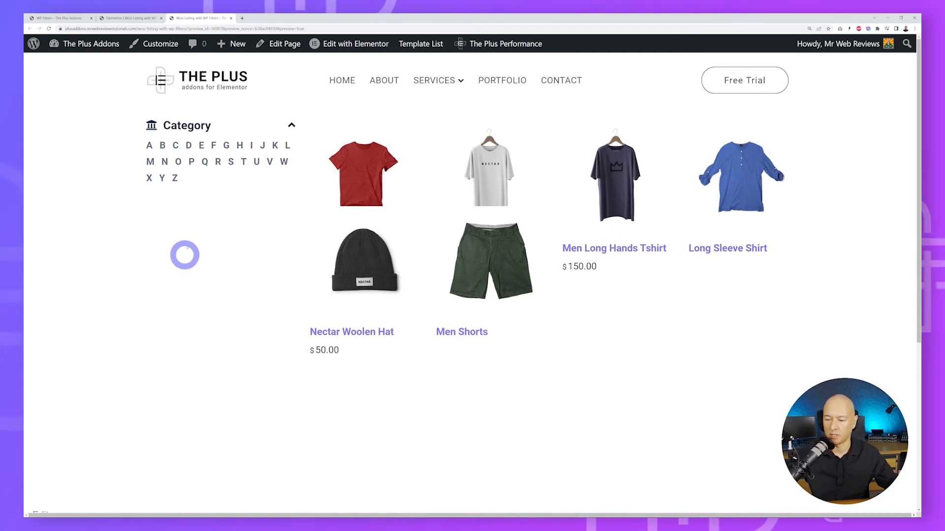
pyautogui.click(230, 163)
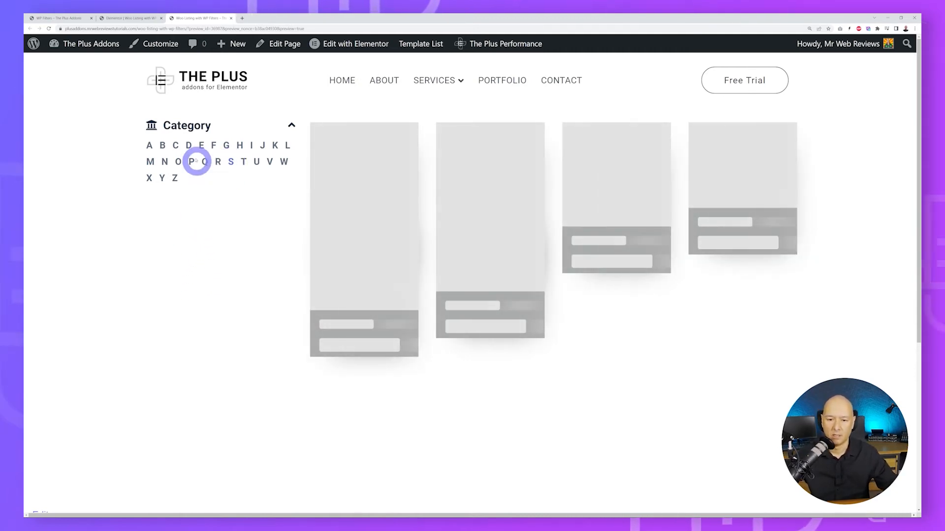
pyautogui.click(188, 146)
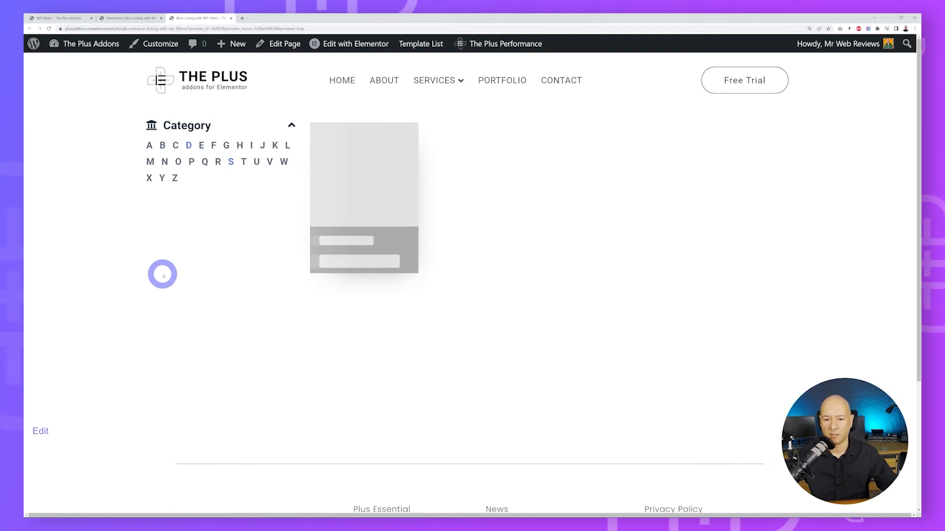
pyautogui.click(269, 163)
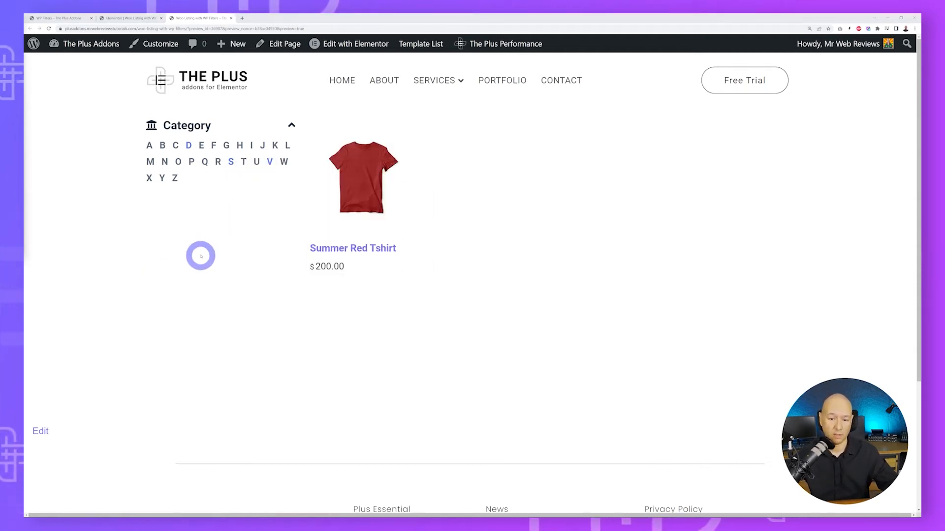
# Back in the Elementor editor, set the Category item's source to CheckBox, its type to Taxonomy and the taxonomy to product_cat
pyautogui.click(125, 20)
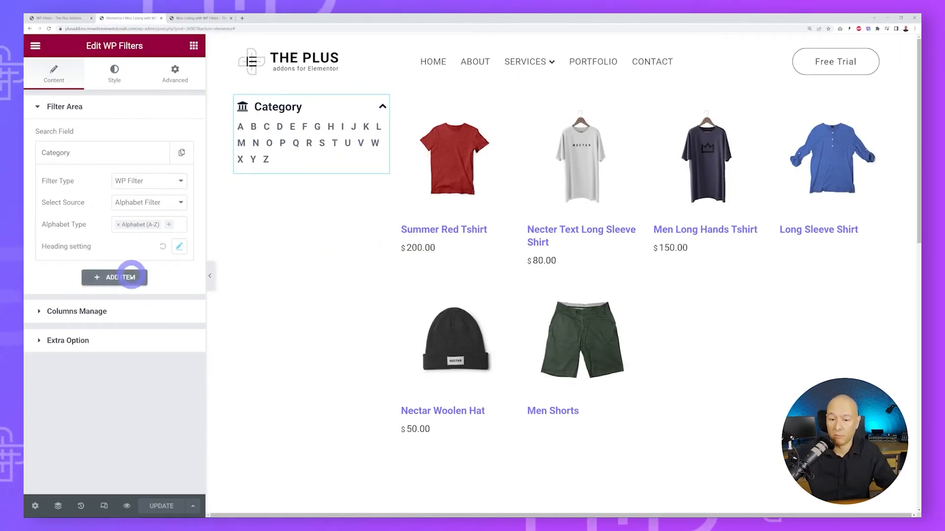
pyautogui.click(180, 203)
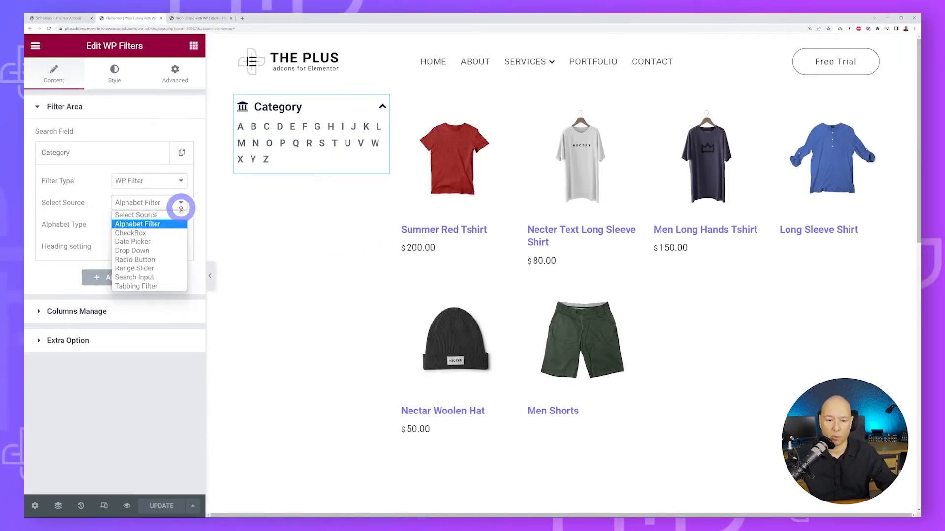
pyautogui.click(159, 232)
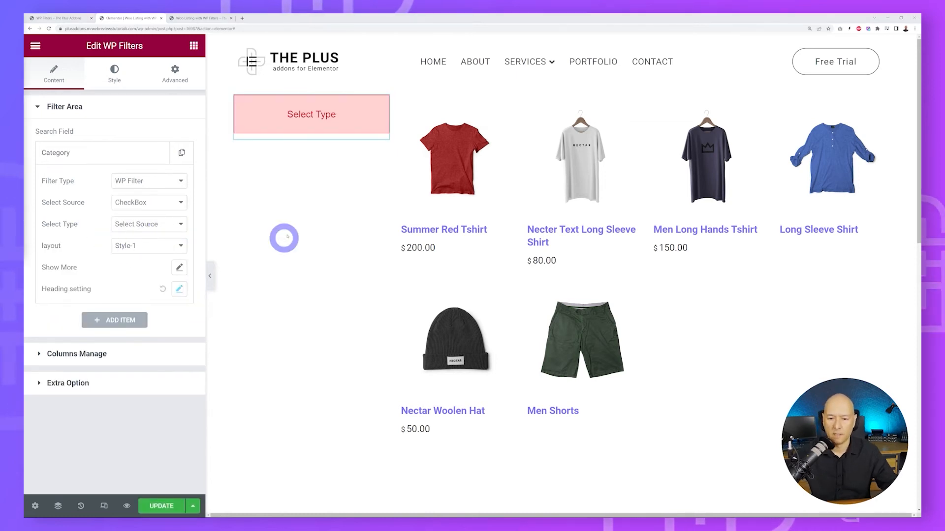
pyautogui.click(181, 225)
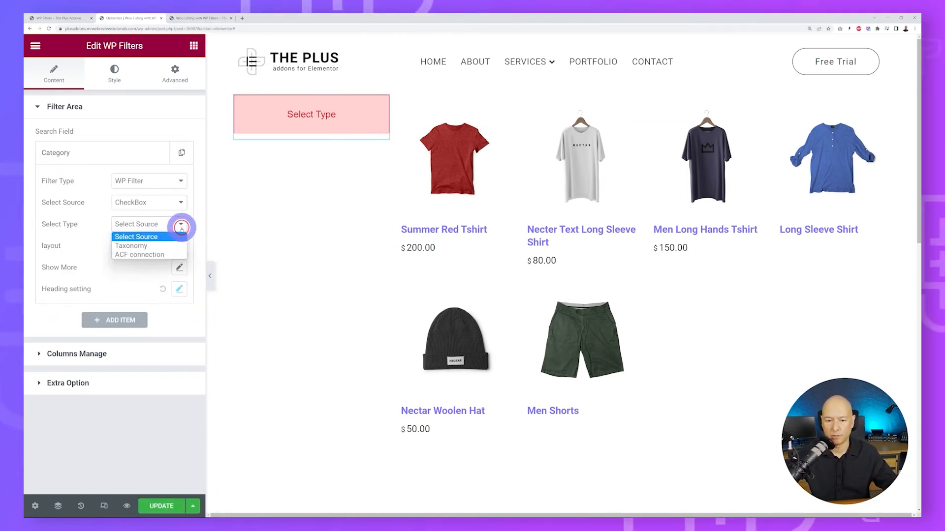
pyautogui.click(164, 246)
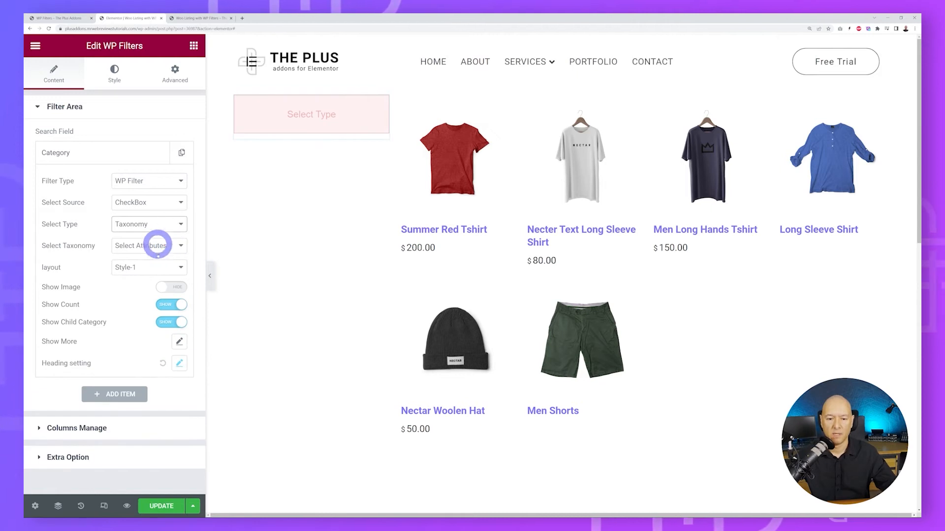
pyautogui.click(178, 248)
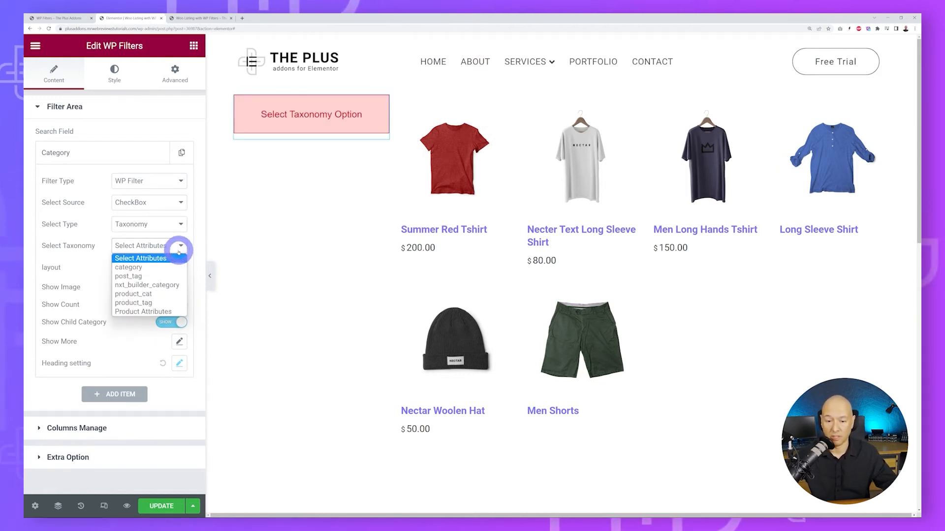
pyautogui.click(163, 296)
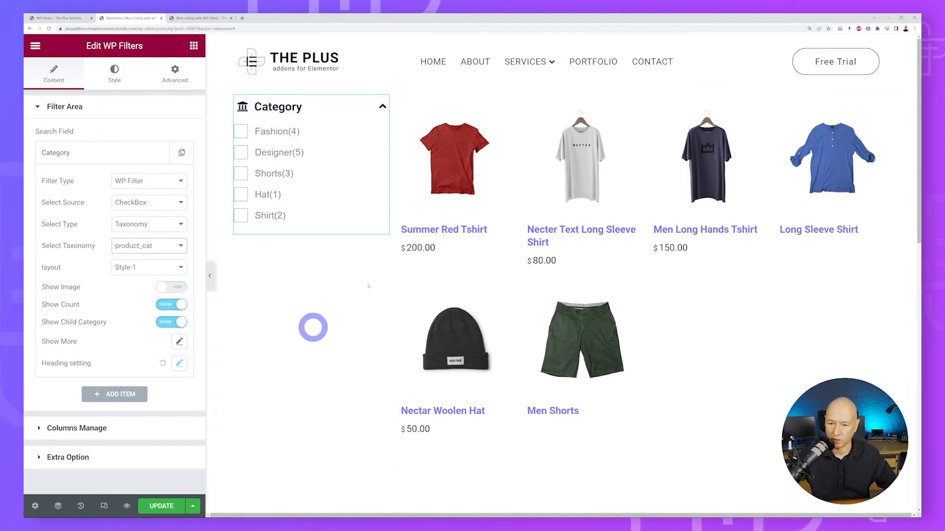
# Try Date Picker and Drop Down as the Category item's source, and expand the resulting category dropdown in the canvas
pyautogui.click(316, 155)
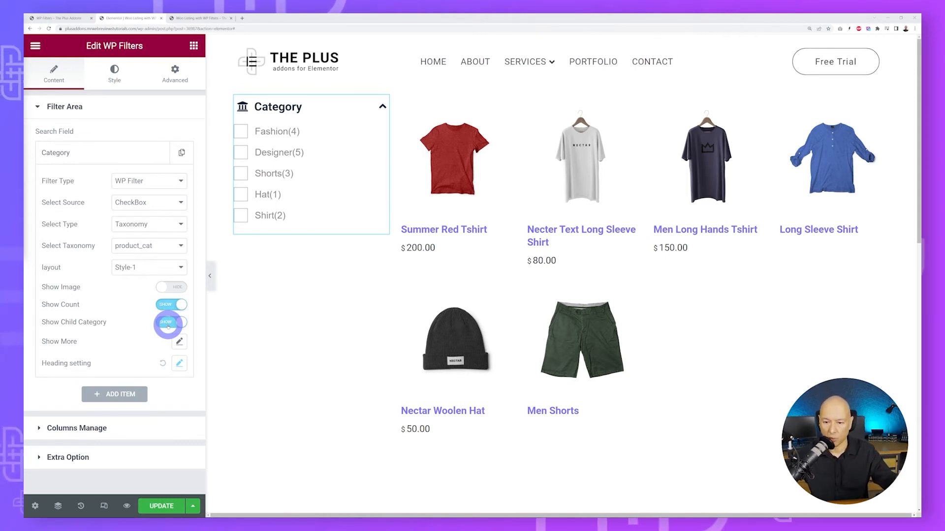
pyautogui.click(180, 203)
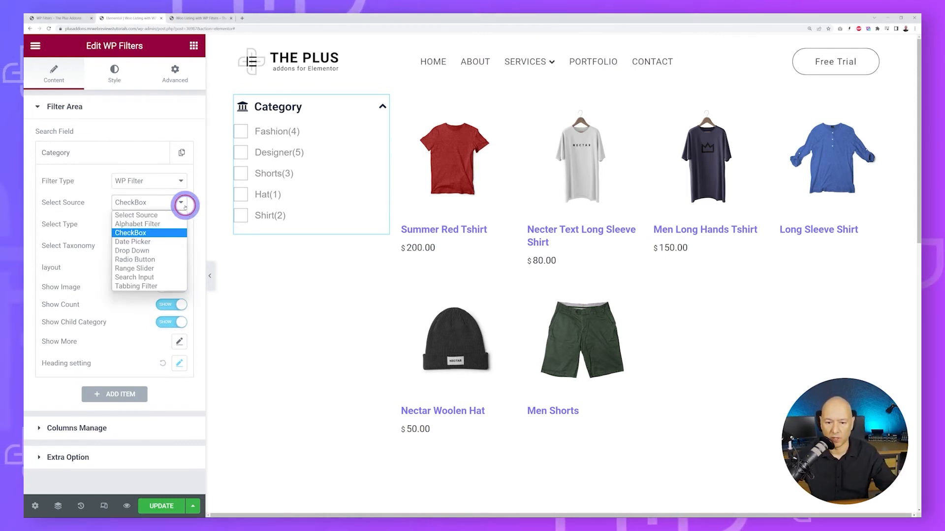
pyautogui.click(158, 243)
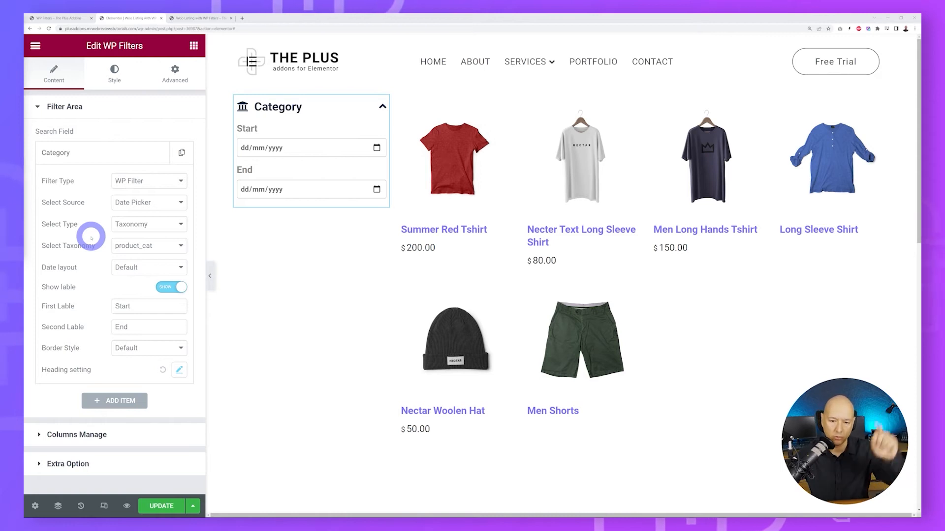
pyautogui.click(179, 204)
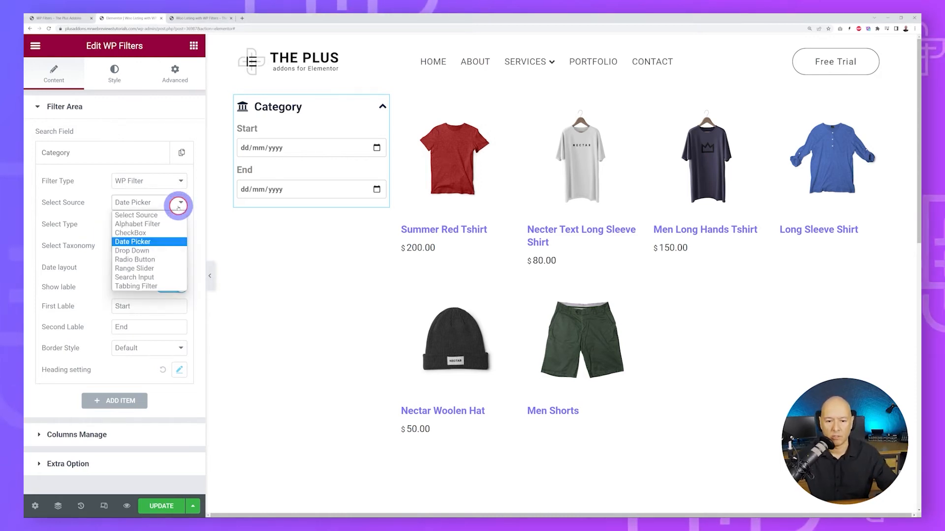
pyautogui.click(164, 251)
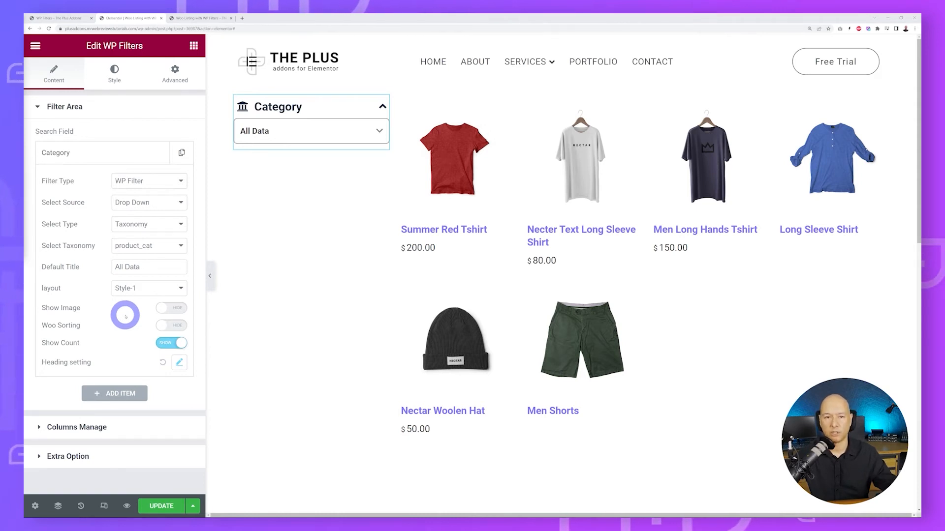
pyautogui.click(377, 131)
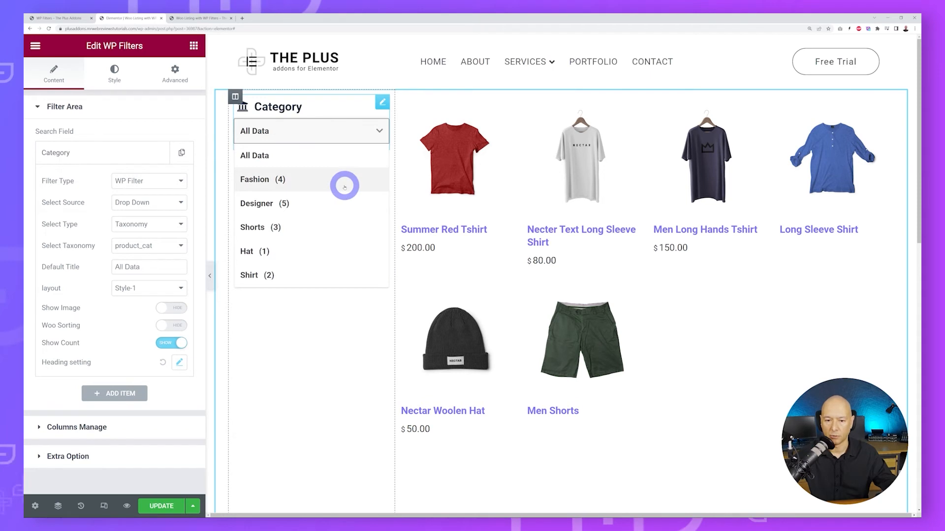
# Try Radio Button as the Category item's source and test the Shorts, Fashion and Designer options in the canvas
pyautogui.click(181, 205)
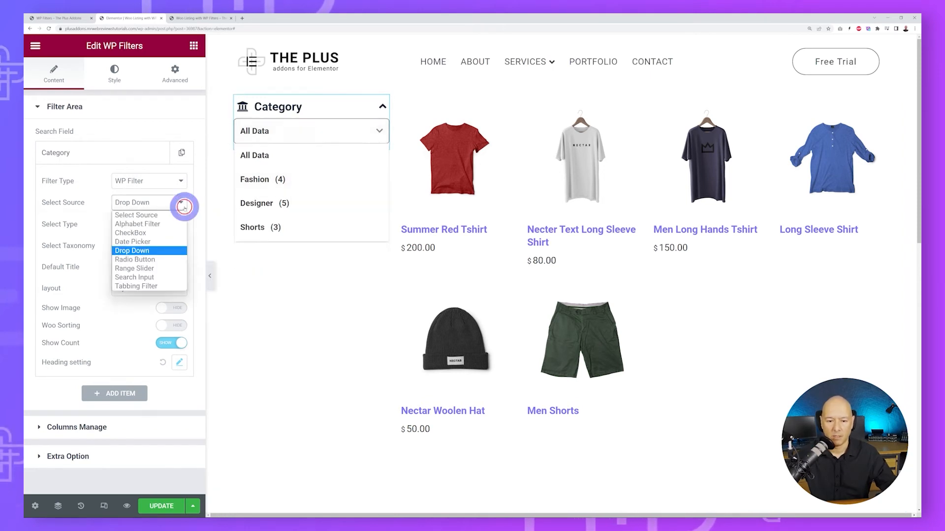
pyautogui.click(169, 257)
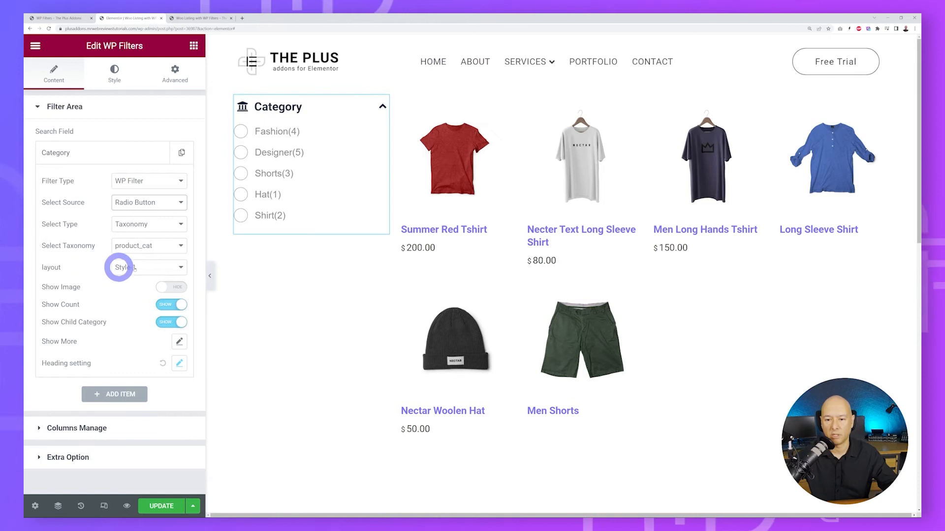
pyautogui.click(242, 174)
pyautogui.click(245, 131)
pyautogui.click(244, 153)
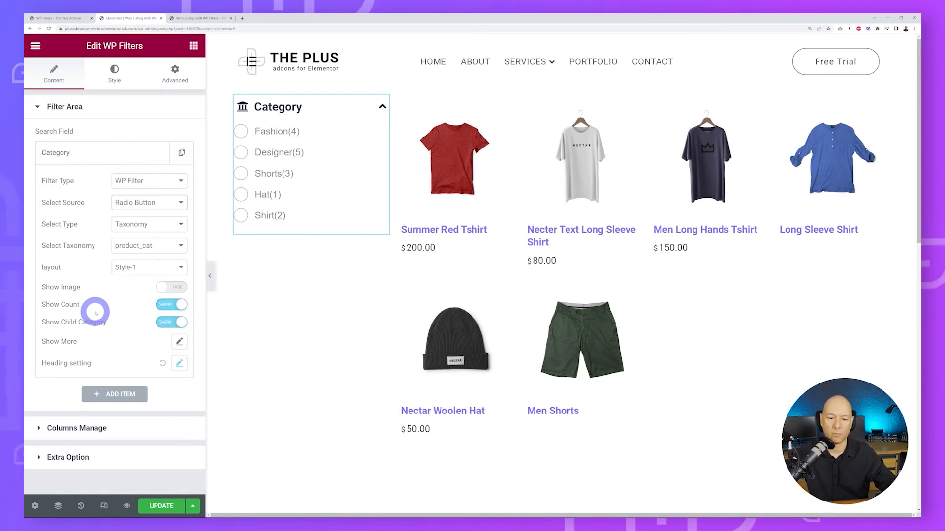
# Try Range Slider and Search Input as the Category item's source
pyautogui.click(175, 202)
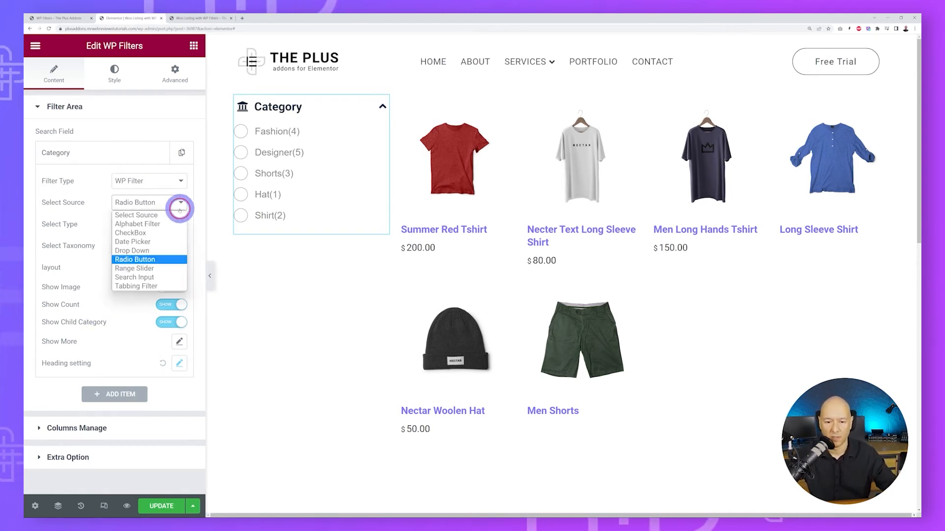
pyautogui.click(161, 270)
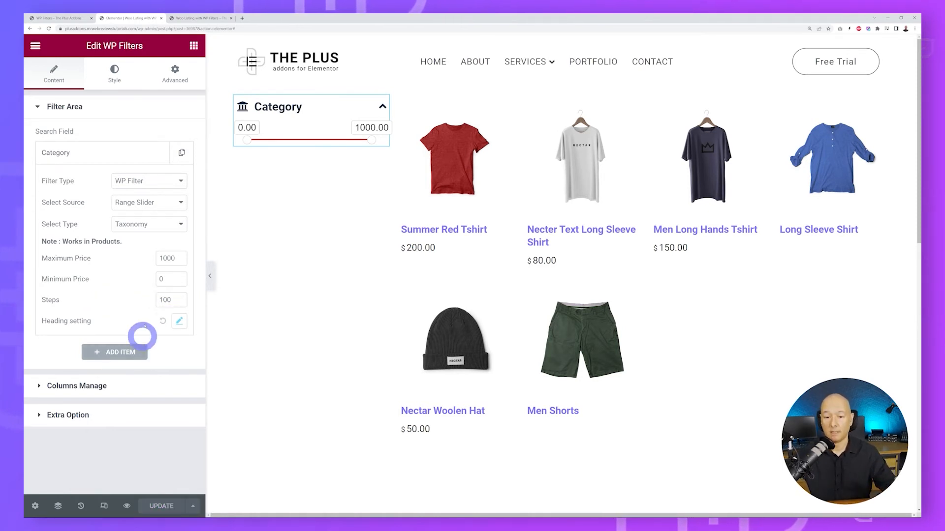
pyautogui.click(181, 204)
pyautogui.click(160, 278)
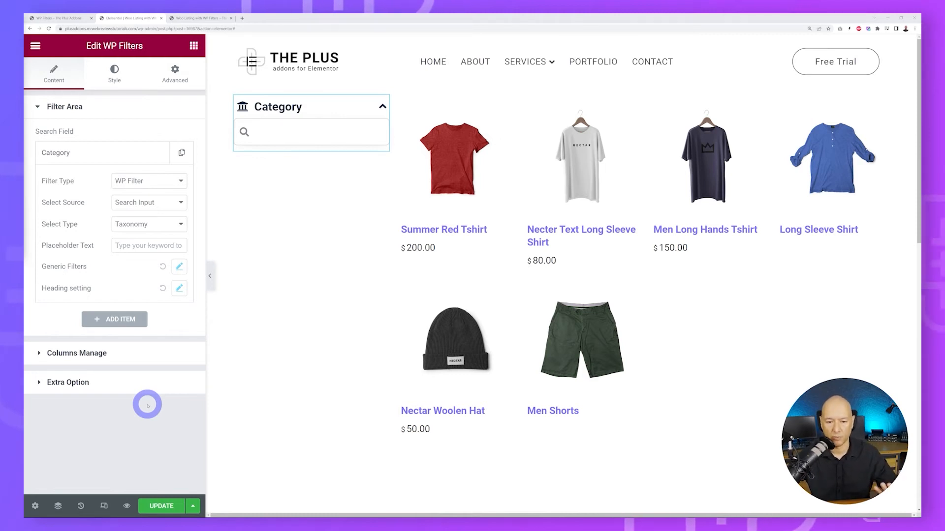
# Set the Category item's source to Tabbing Filter and look through the widget's available style sections
pyautogui.click(181, 202)
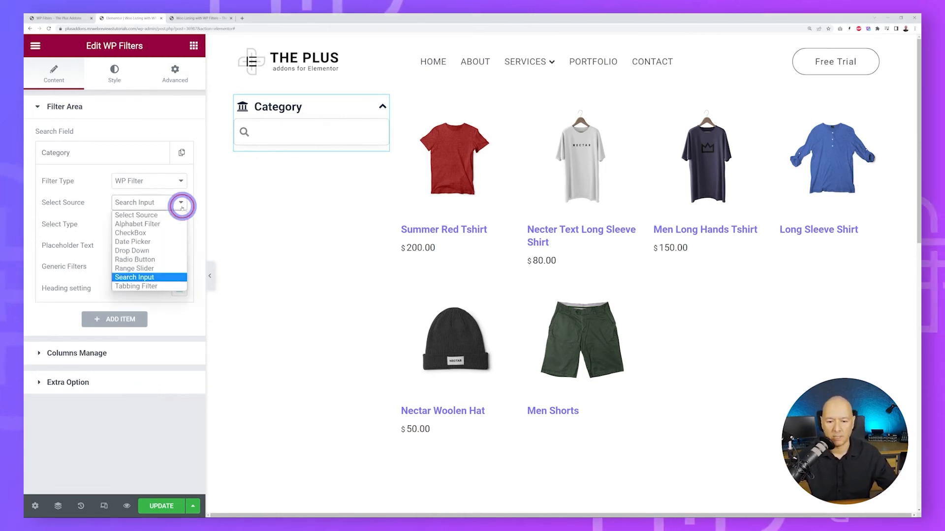
pyautogui.click(148, 286)
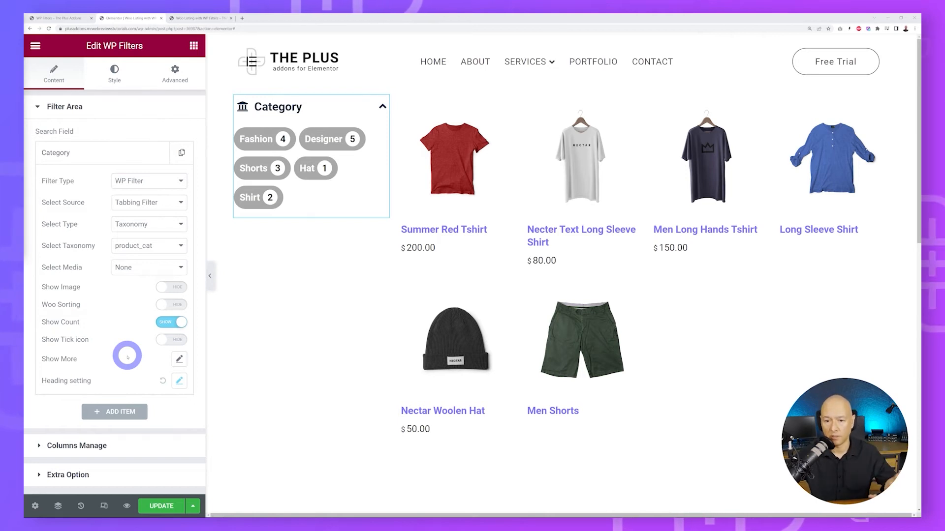
pyautogui.click(117, 82)
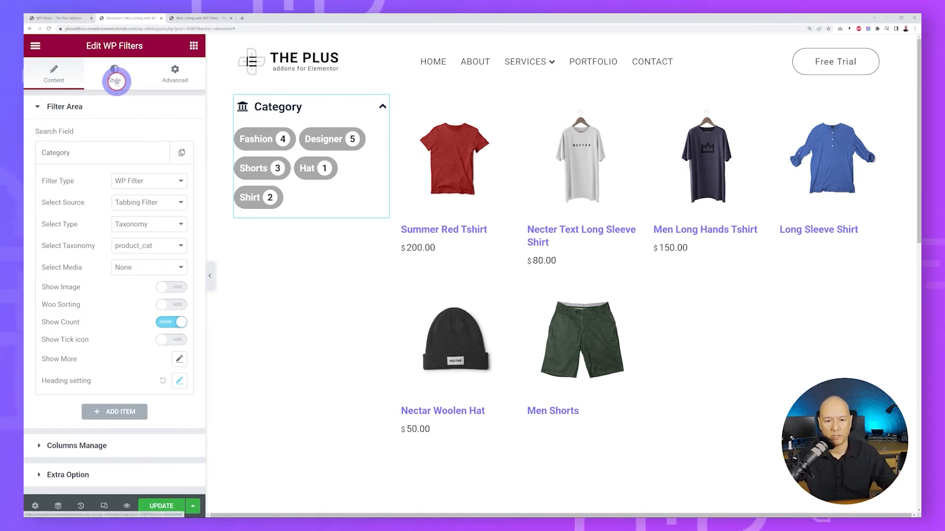
pyautogui.click(56, 110)
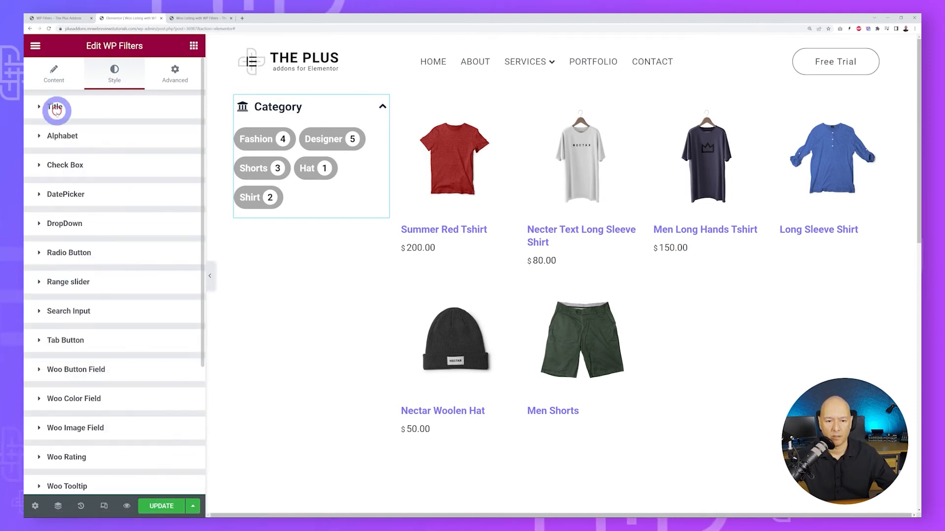
pyautogui.scroll(-3, 126, 363)
pyautogui.scroll(-1, 126, 364)
pyautogui.scroll(4, 128, 374)
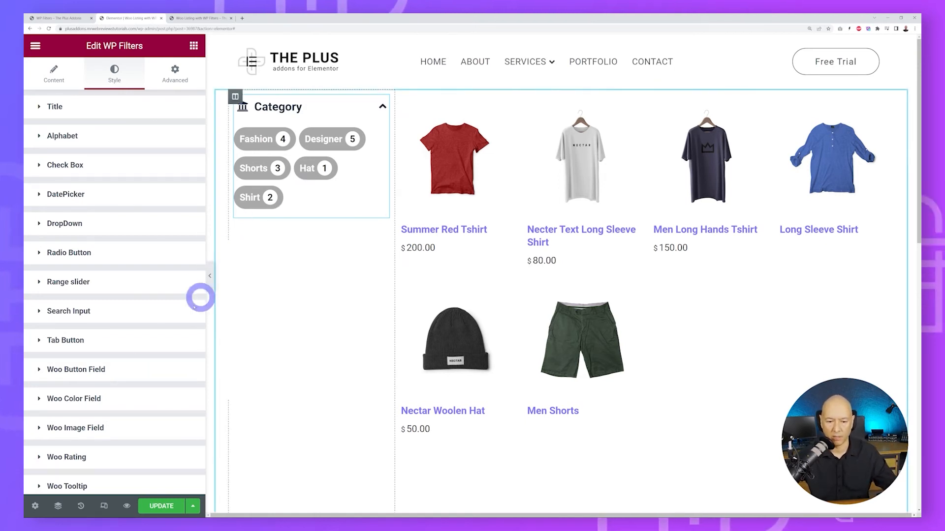
# In the Tab Button style settings, set the normal-state border radius to 0 on all corners
pyautogui.click(105, 335)
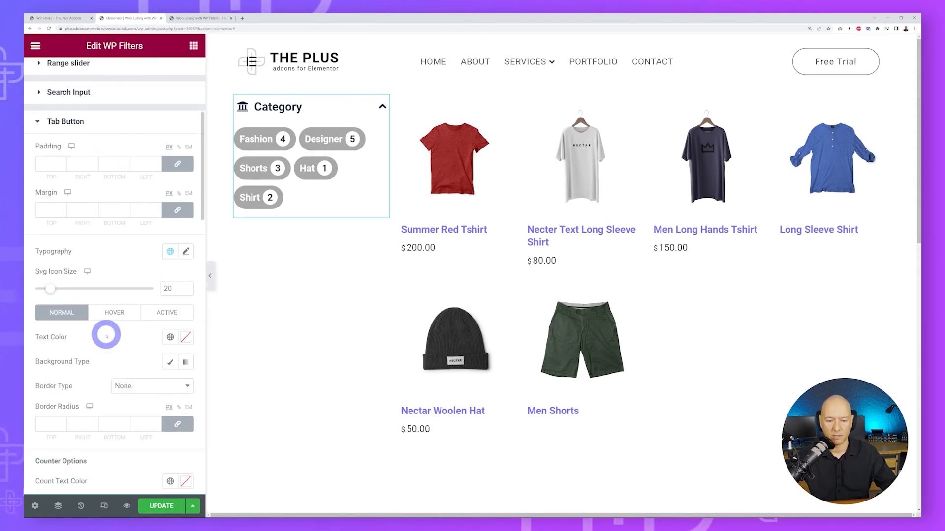
pyautogui.scroll(-2, 106, 334)
pyautogui.scroll(3, 114, 350)
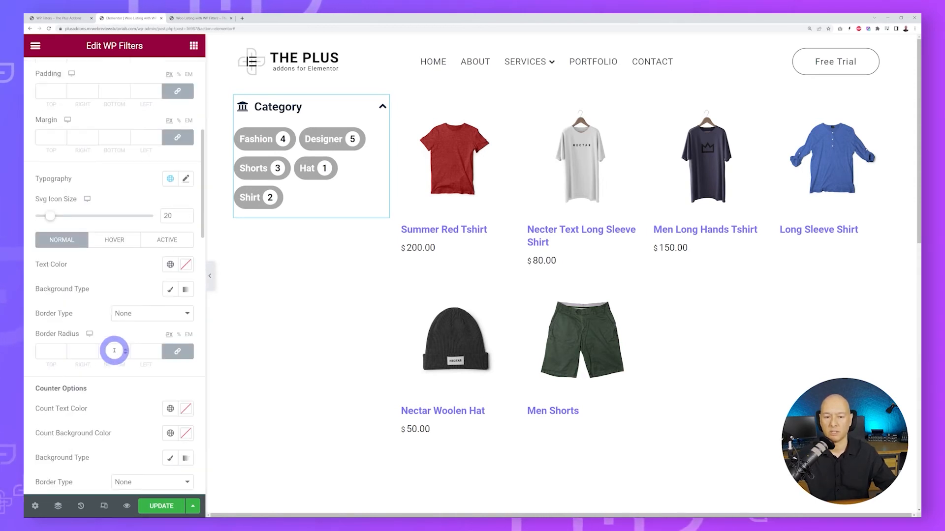
pyautogui.scroll(-2, 114, 351)
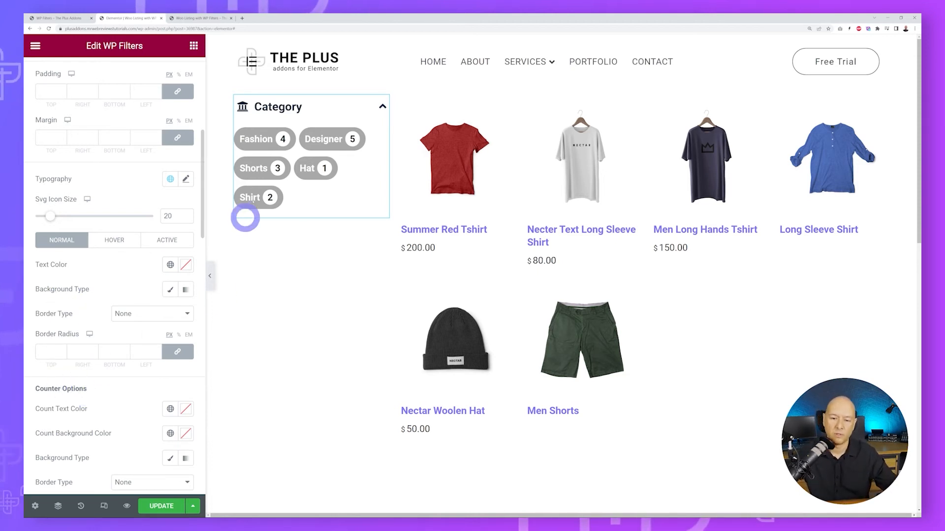
pyautogui.click(44, 352)
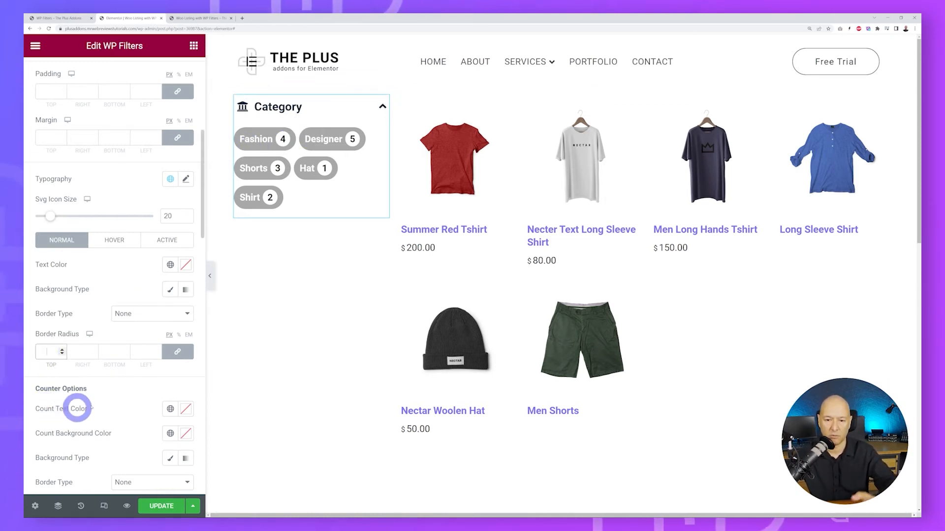
pyautogui.write('0')
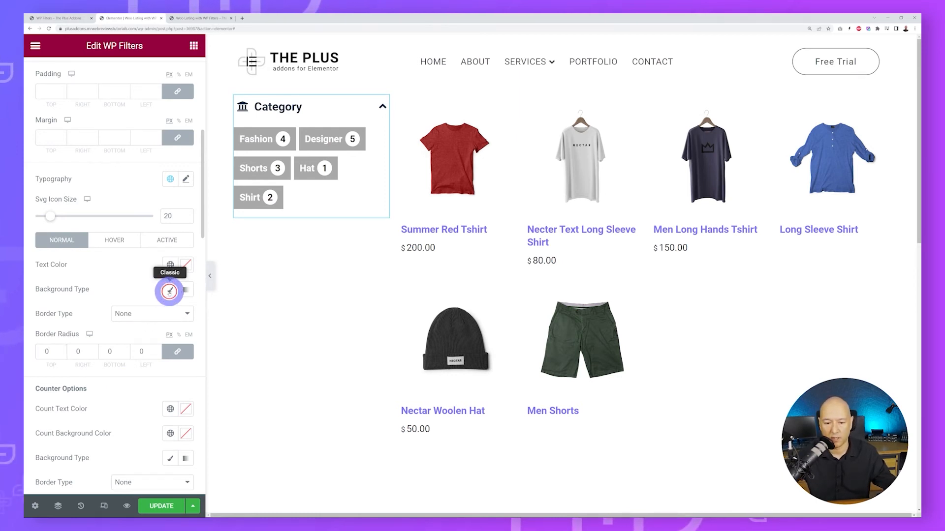
# Give the tab buttons' normal state a classic background in purple #9F64FF
pyautogui.click(170, 291)
pyautogui.click(186, 313)
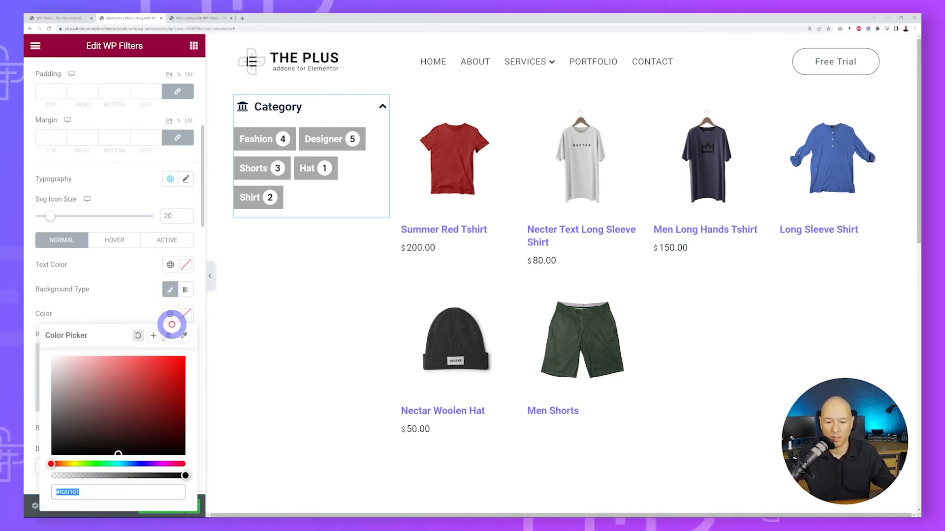
pyautogui.click(148, 464)
pyautogui.click(138, 374)
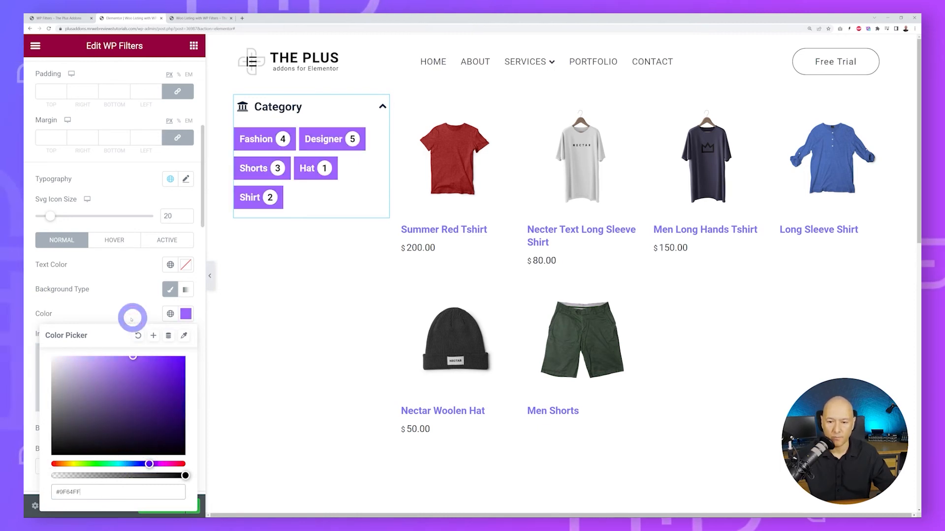
pyautogui.click(124, 299)
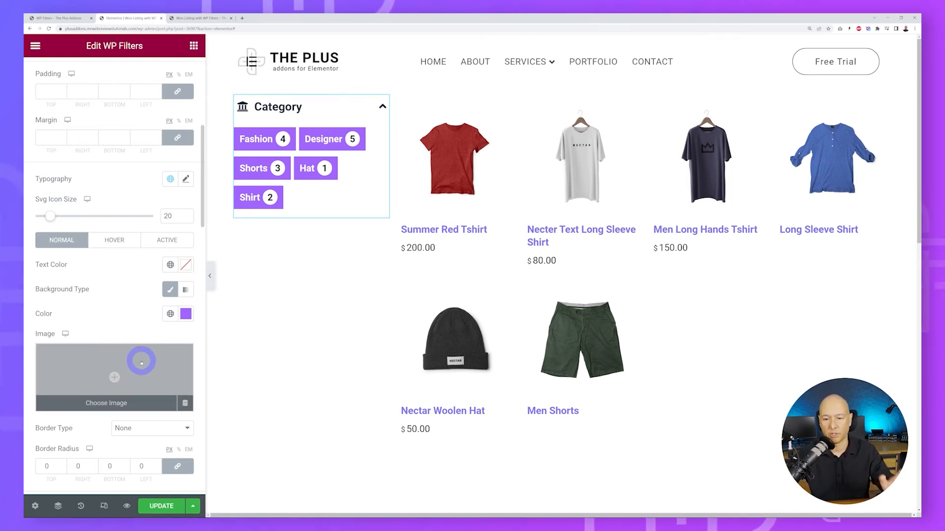
# Reopen the Category item's content settings and change its filter type to Woo Filter
pyautogui.scroll(5, 141, 362)
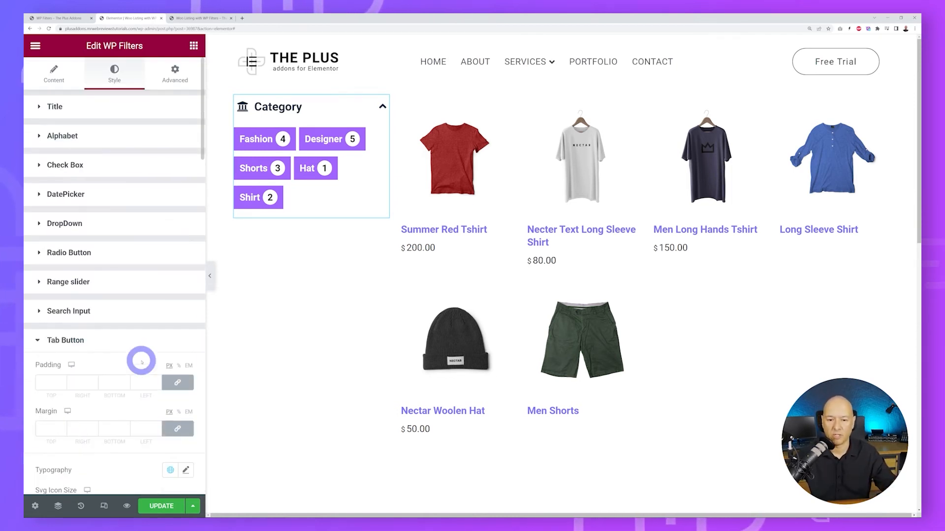
pyautogui.click(54, 74)
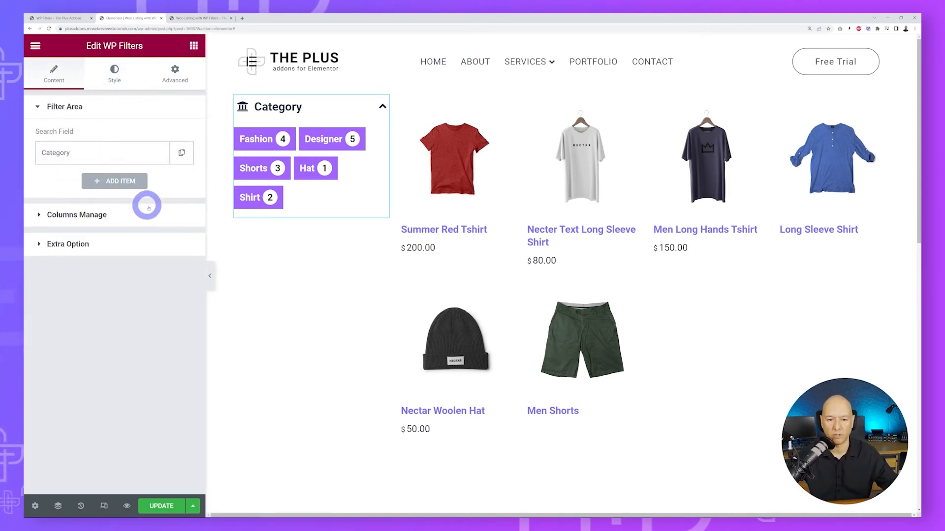
pyautogui.click(76, 153)
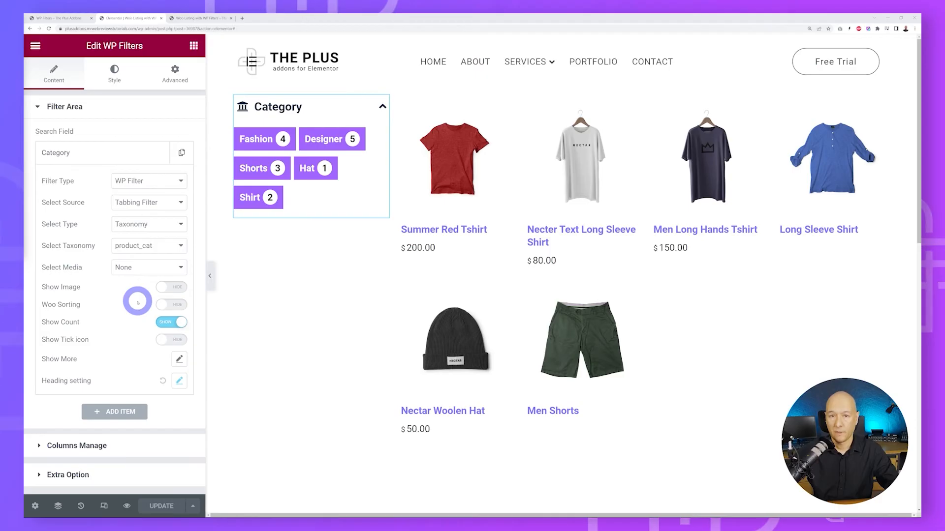
pyautogui.click(180, 182)
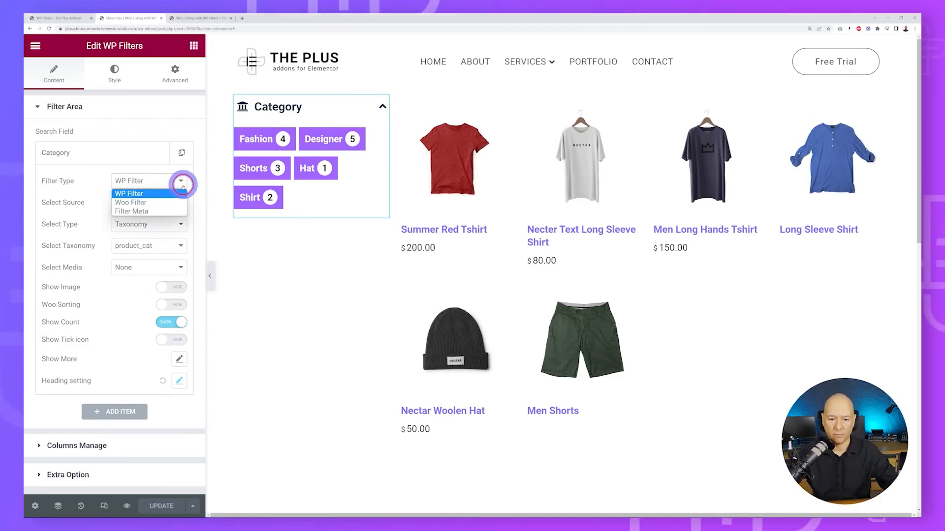
pyautogui.click(155, 202)
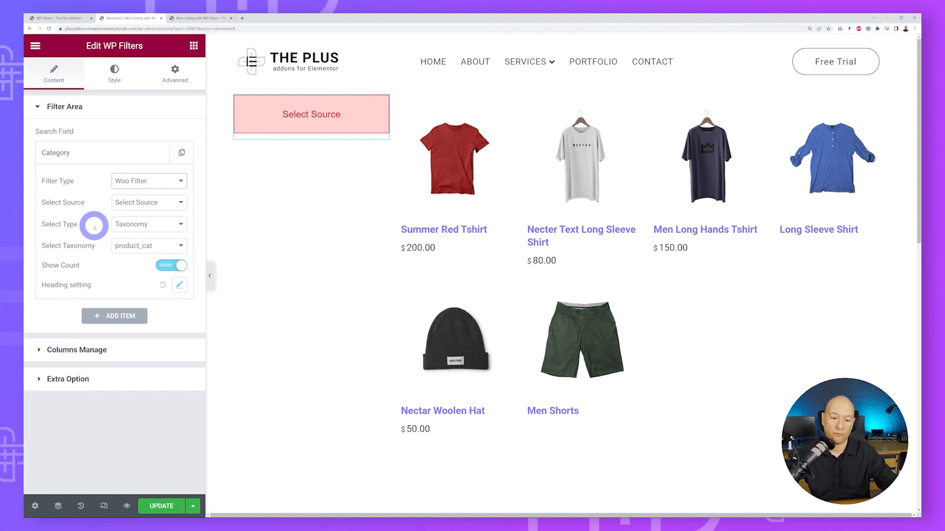
# Set the Category item's source to Button and its type to Taxonomy
pyautogui.click(181, 205)
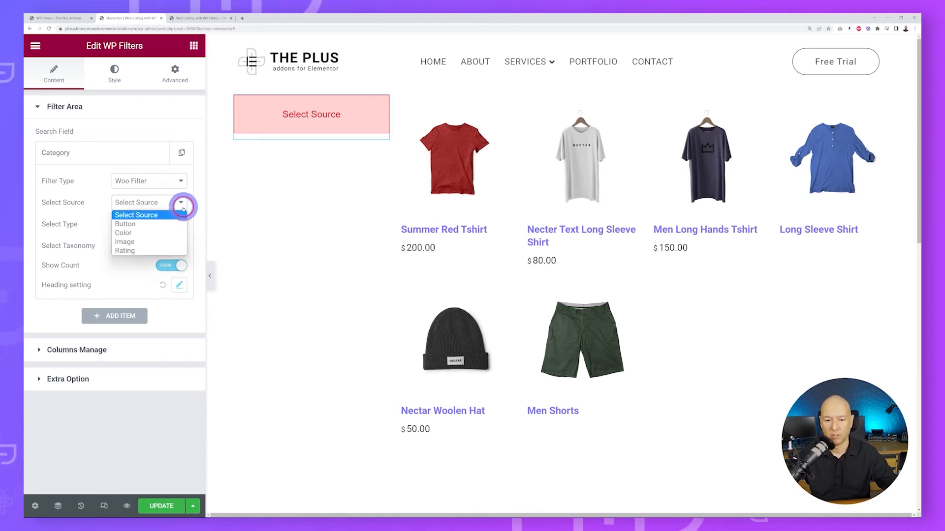
pyautogui.click(161, 224)
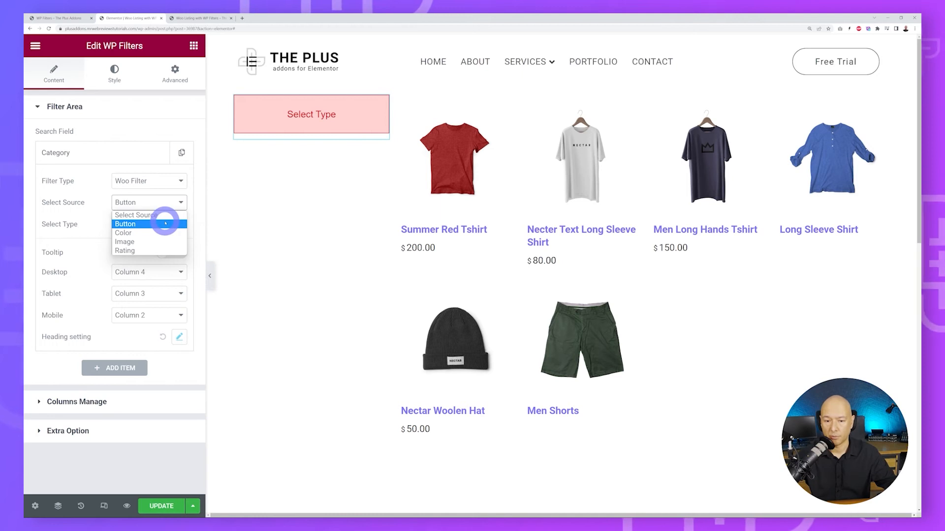
pyautogui.click(165, 224)
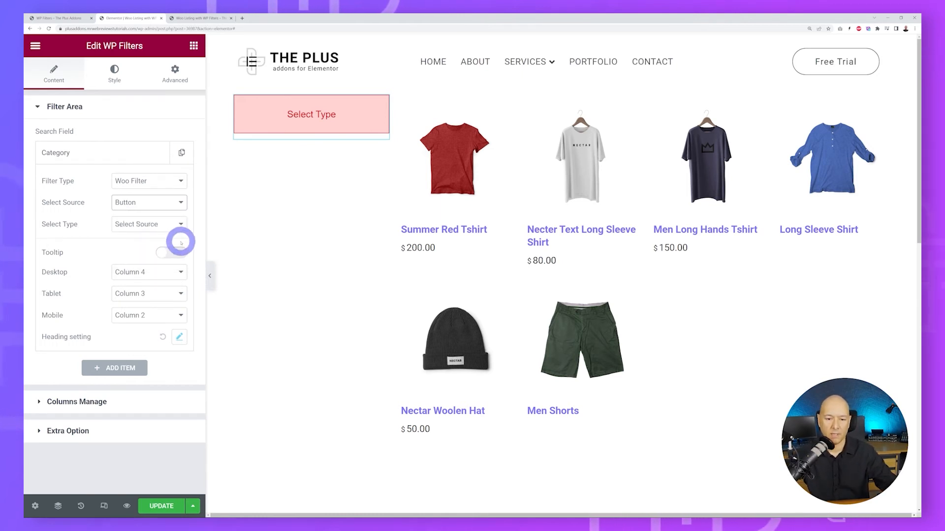
pyautogui.click(181, 225)
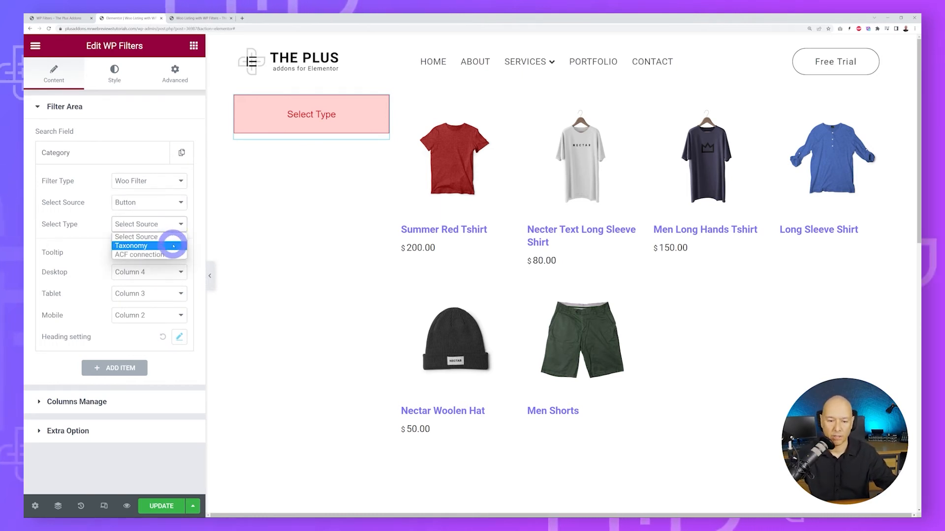
pyautogui.click(174, 246)
# Use the Fabric attribute from Product Attributes for the button filter and set its desktop layout to Column 1
pyautogui.click(181, 247)
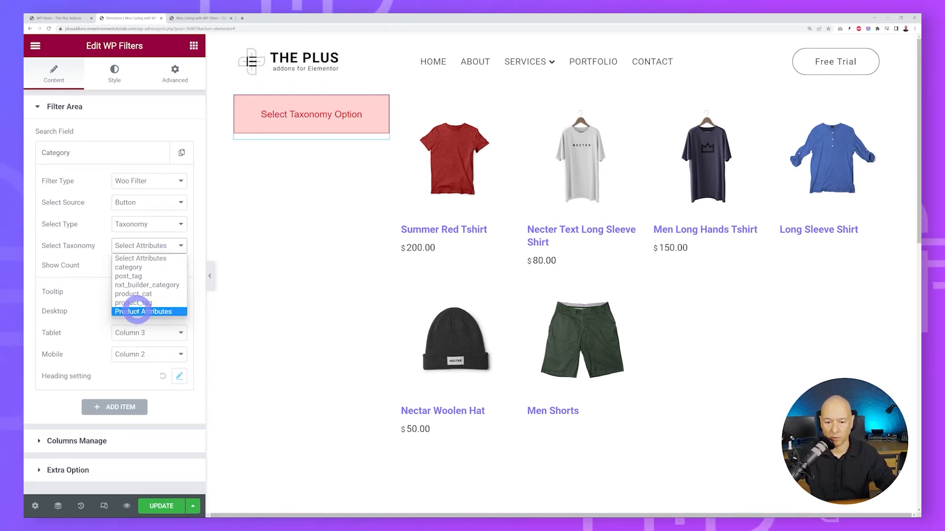
pyautogui.click(163, 312)
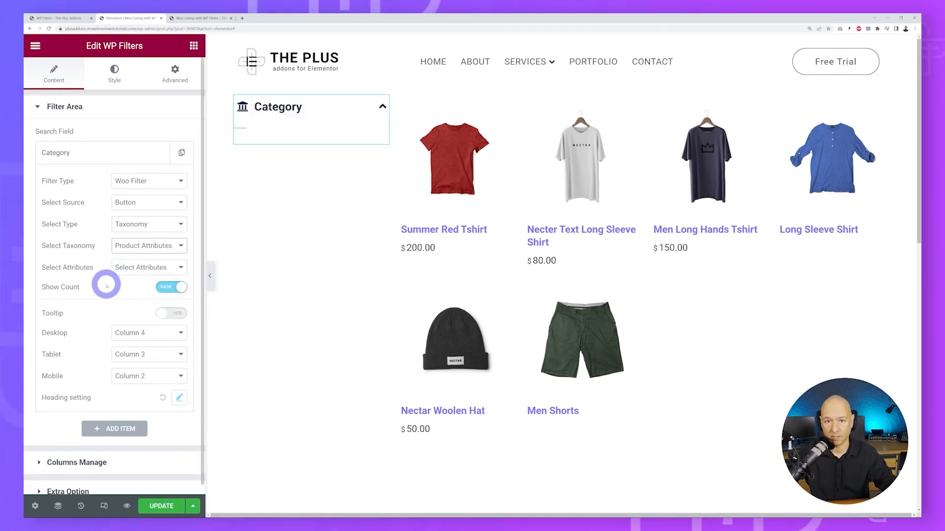
pyautogui.click(164, 267)
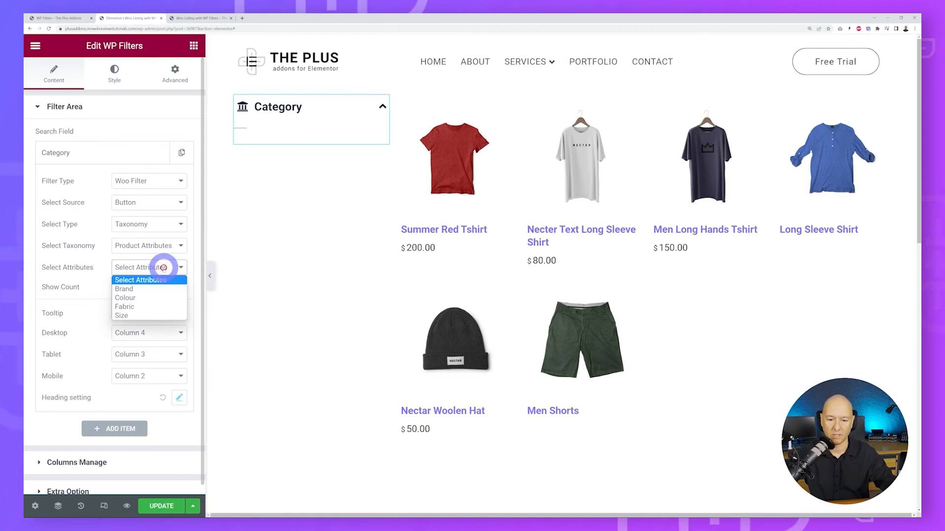
pyautogui.click(147, 307)
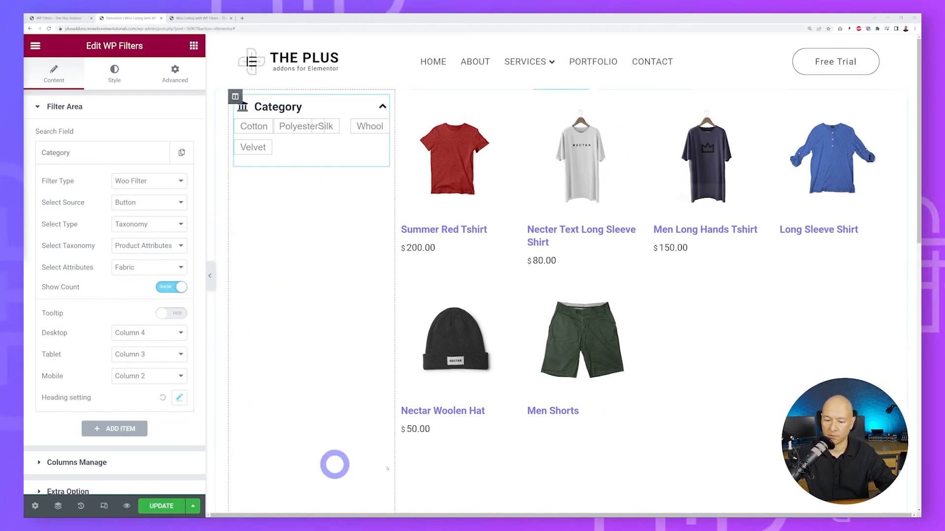
pyautogui.click(182, 334)
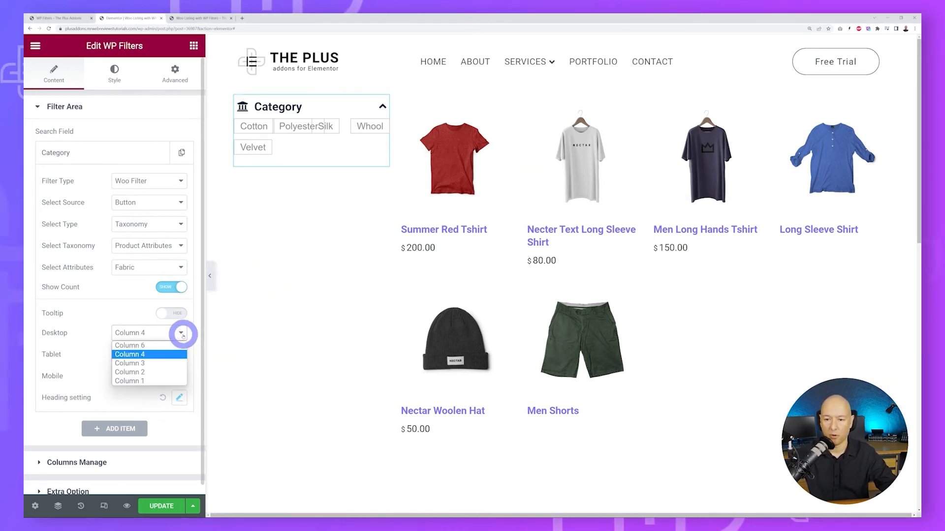
pyautogui.click(151, 382)
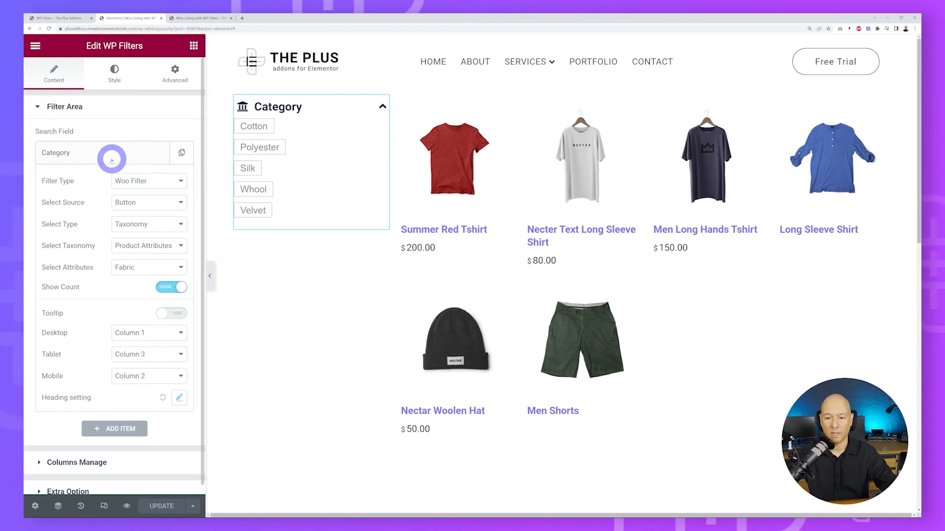
# On the page preview, test the button filter with Cotton and Polyester
pyautogui.click(206, 19)
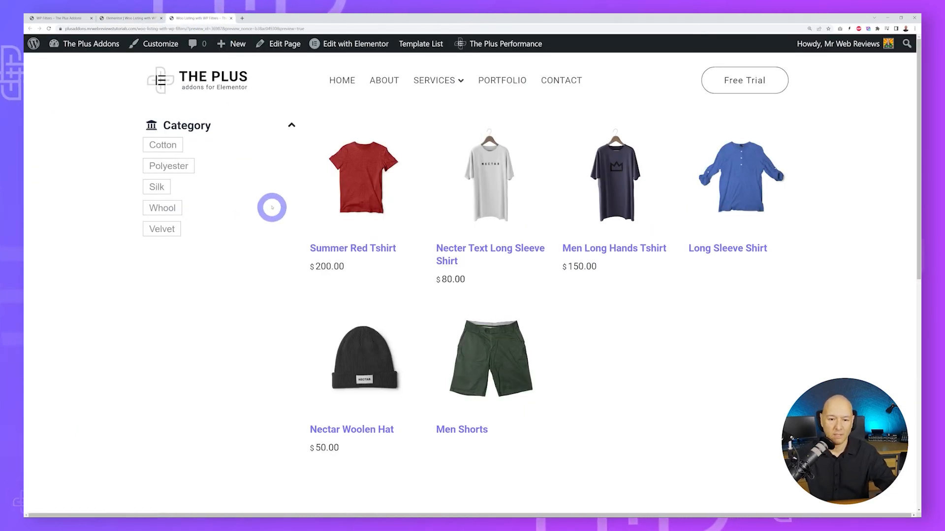
pyautogui.click(166, 147)
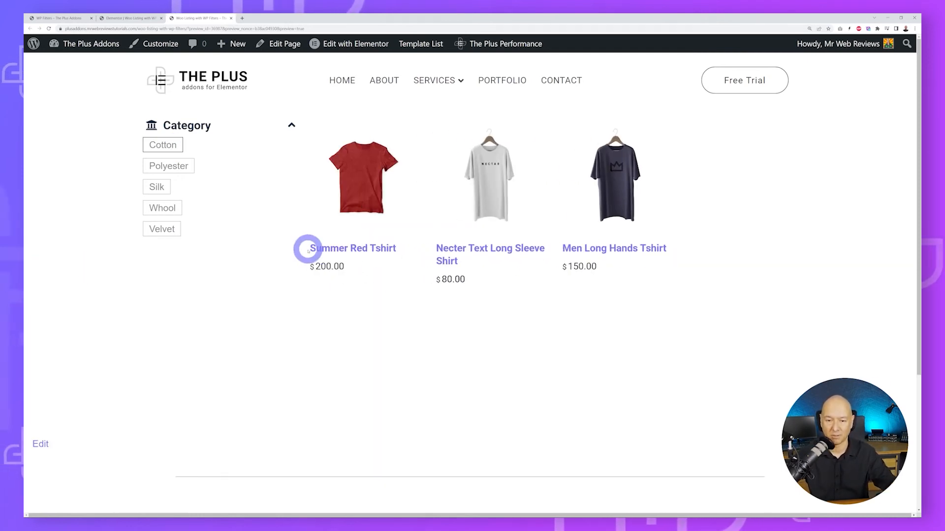
pyautogui.click(167, 166)
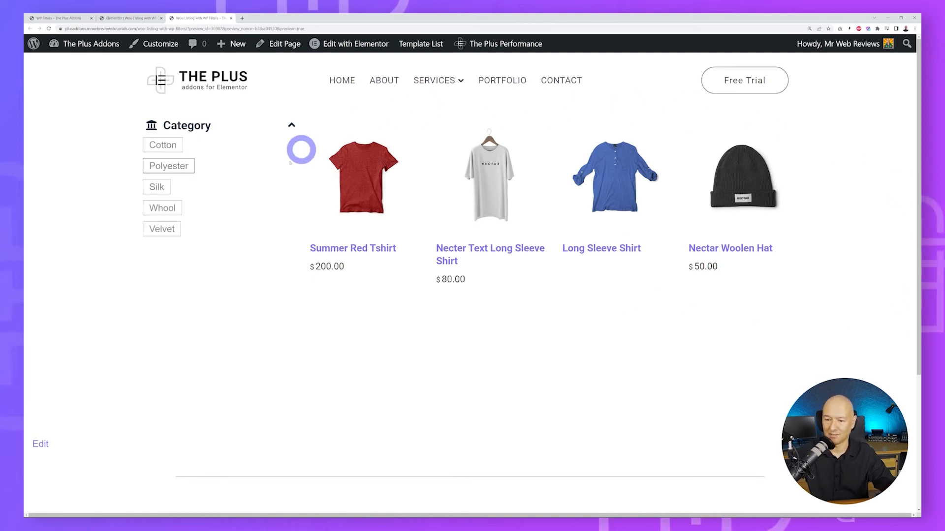
# Return to the Elementor editor and change the filter item's heading title to Fabric
pyautogui.click(129, 18)
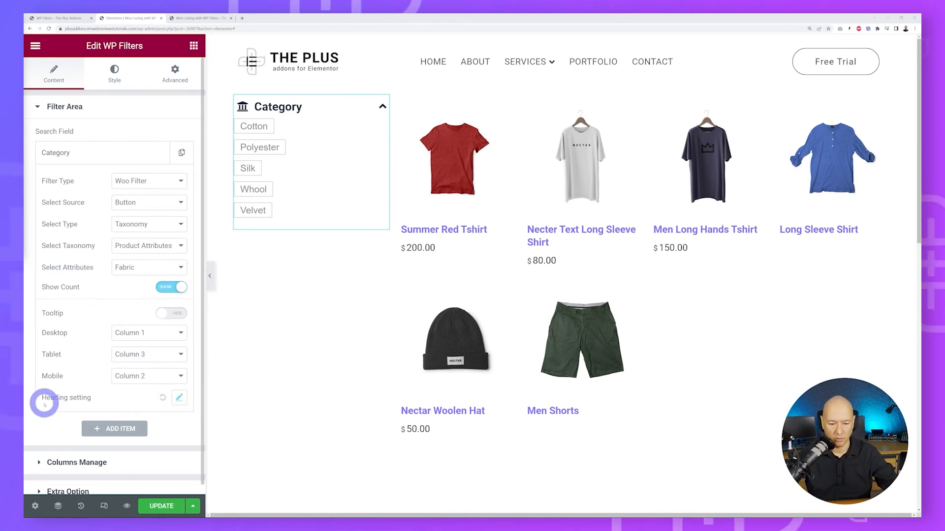
pyautogui.click(179, 397)
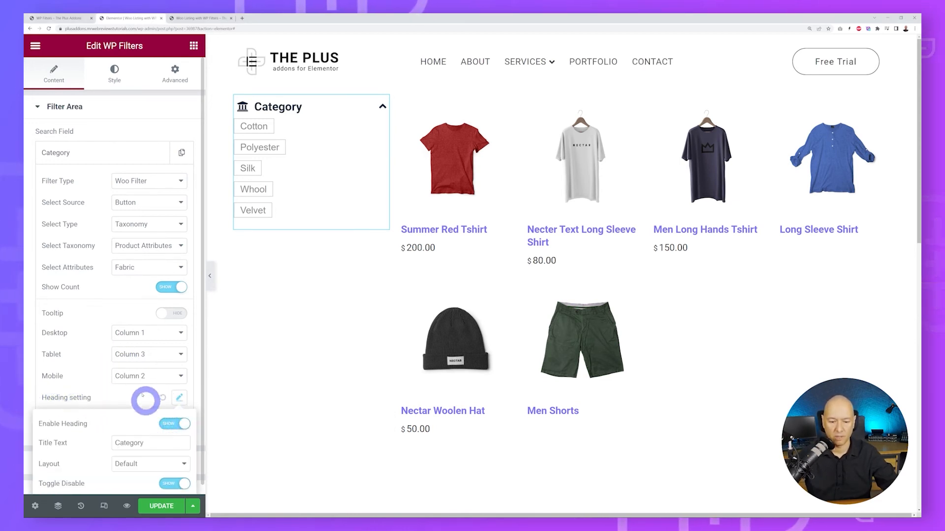
pyautogui.scroll(-3, 142, 394)
pyautogui.doubleClick(118, 322)
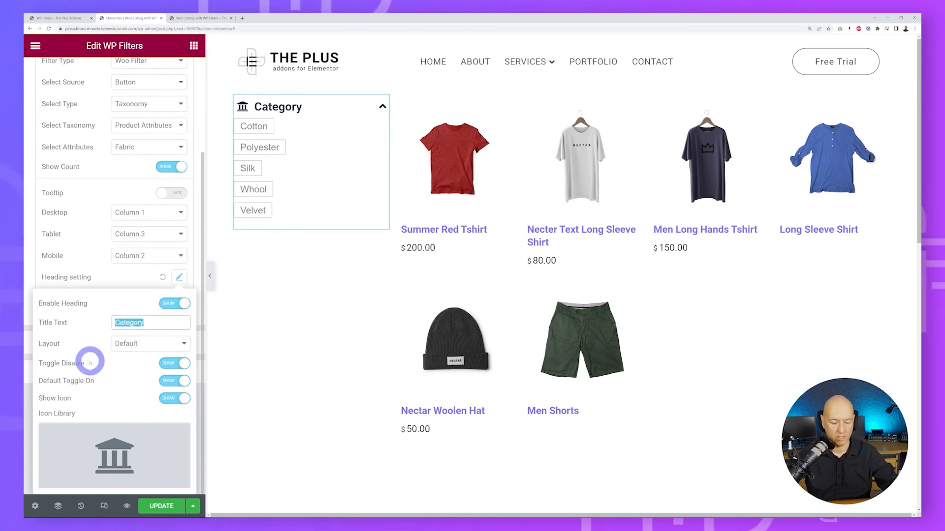
pyautogui.write('Fabric')
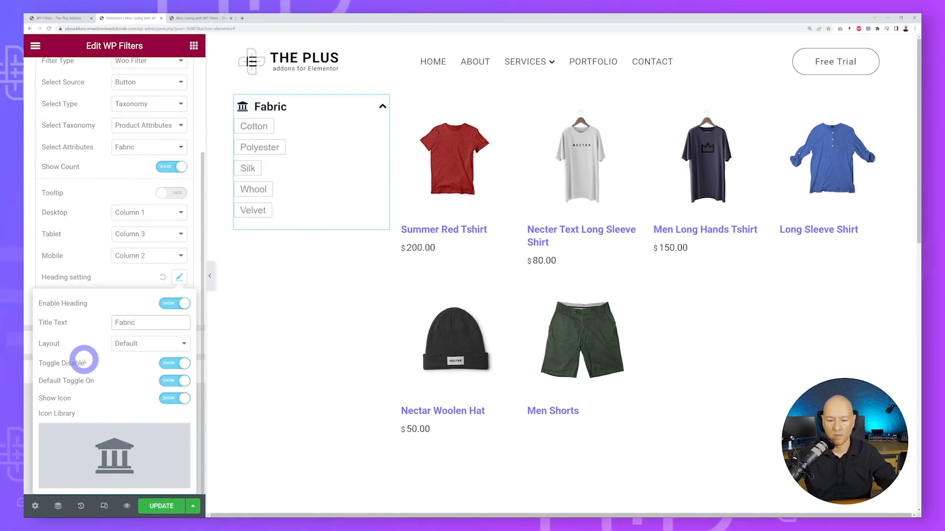
# Replace the Fabric heading's icon with the Cut scissors icon from the icon library
pyautogui.moveTo(169, 468)
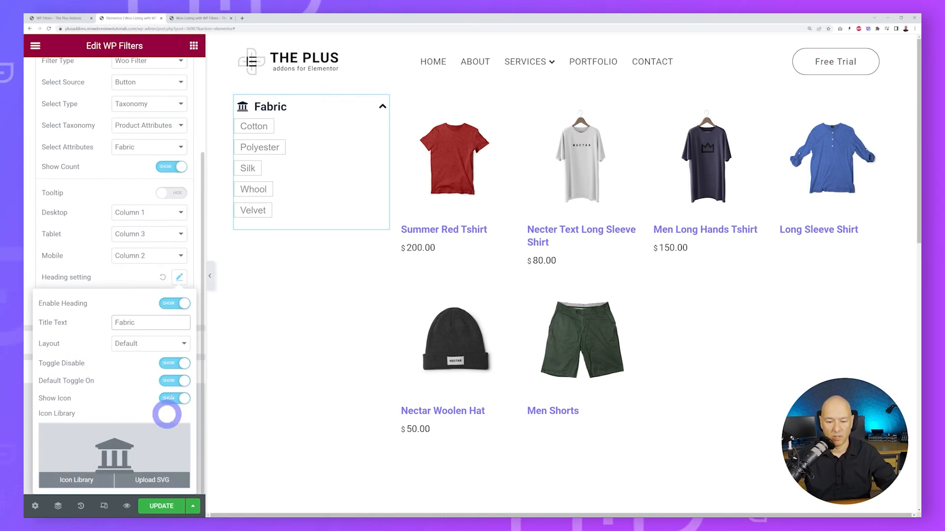
pyautogui.click(129, 448)
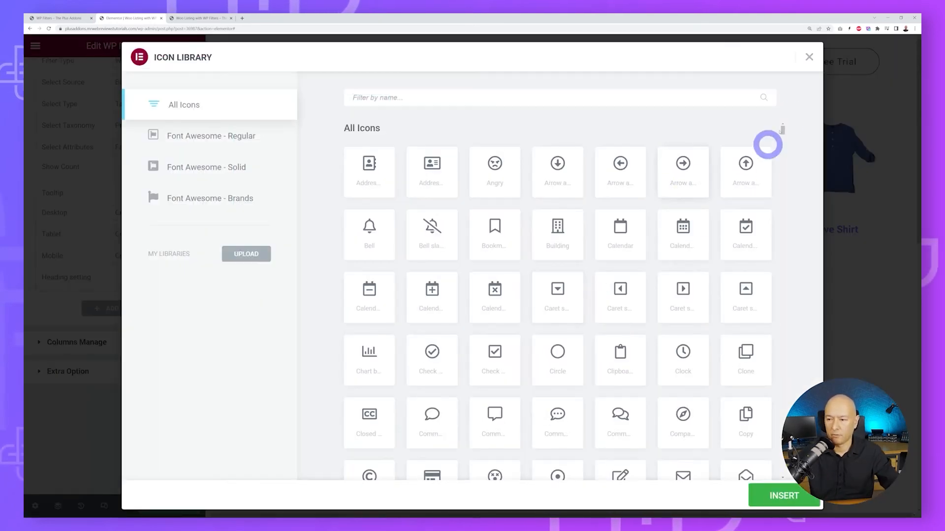
pyautogui.moveTo(783, 132); pyautogui.dragTo(749, 116)
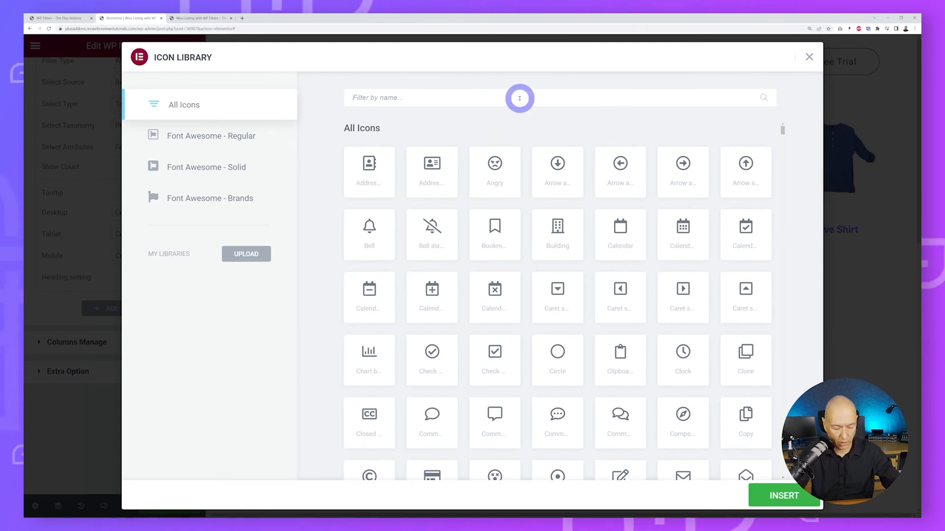
pyautogui.write('cut')
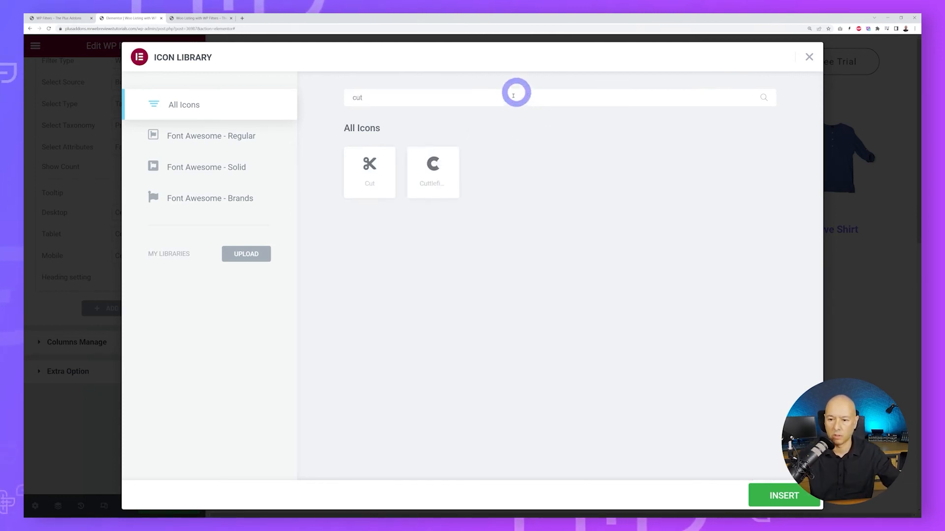
pyautogui.click(365, 162)
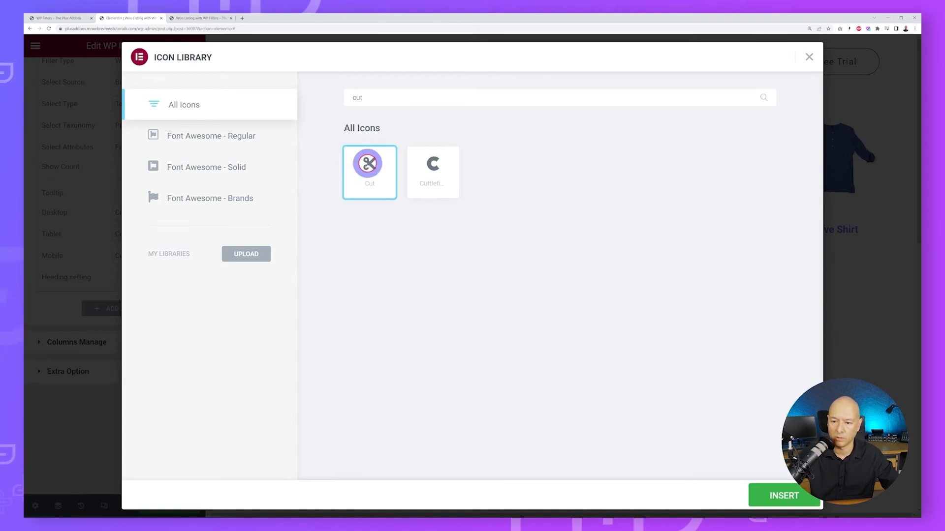
pyautogui.click(782, 496)
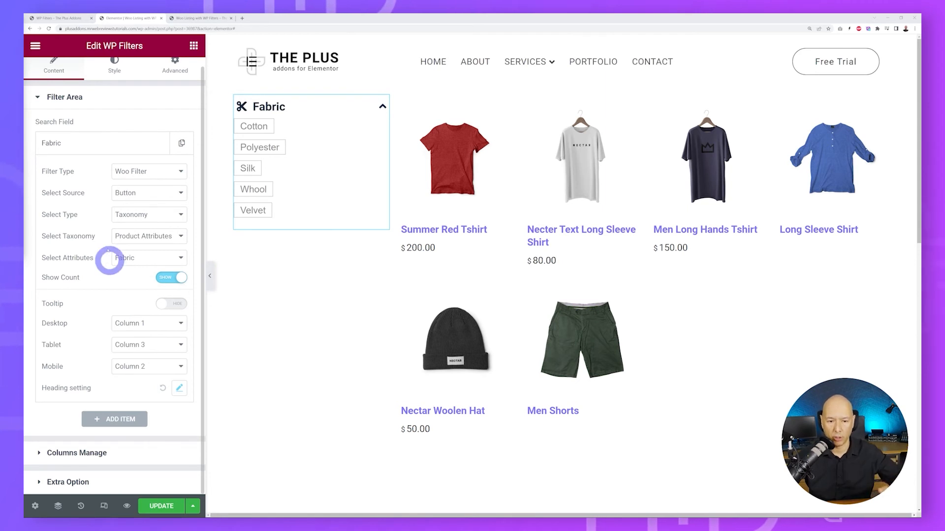
# Add a second filter item with filter type Woo Filter and source Color
pyautogui.click(67, 144)
pyautogui.click(116, 177)
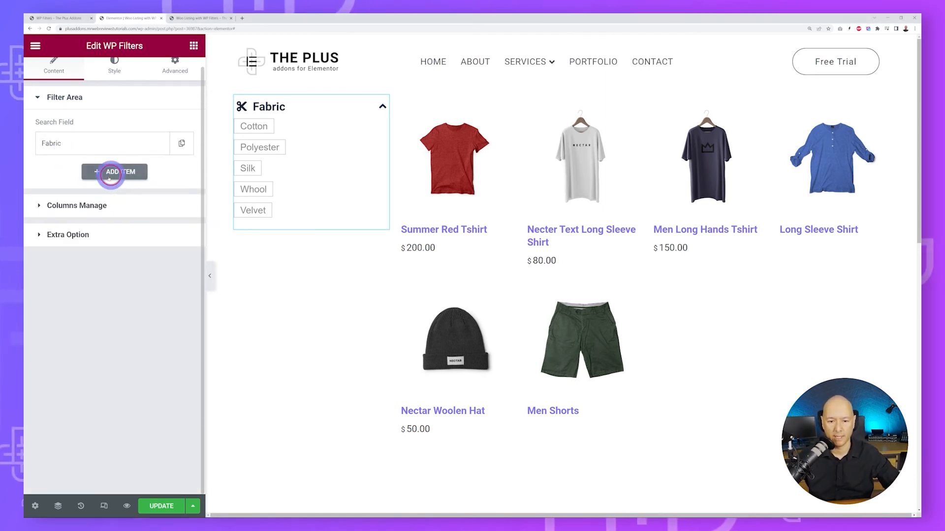
pyautogui.click(162, 212)
pyautogui.click(147, 231)
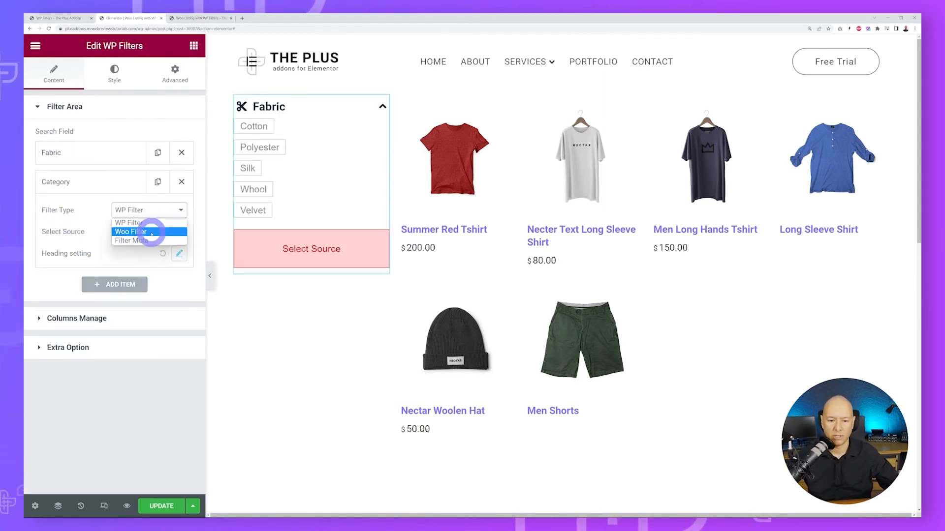
pyautogui.click(180, 231)
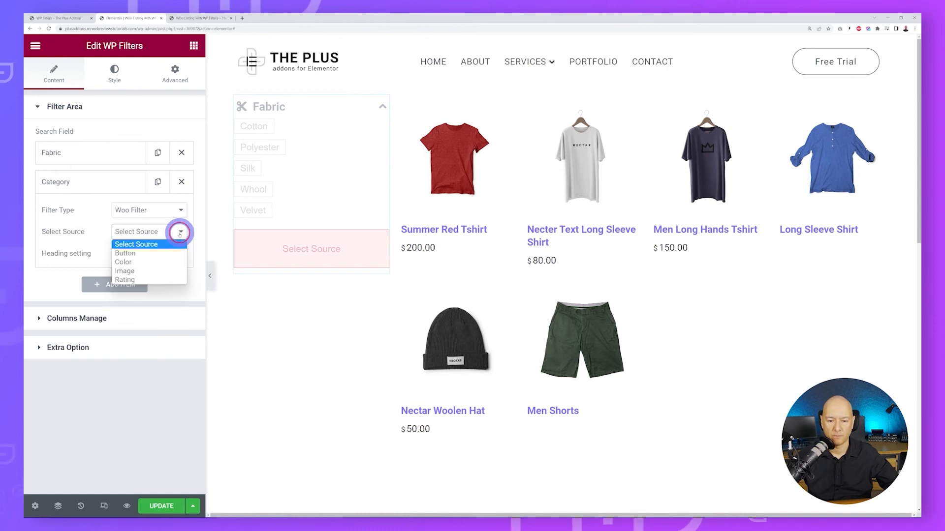
pyautogui.click(156, 262)
# Base the color filter on the Colour attribute from the Product Attributes taxonomy and set its desktop layout to Column 6
pyautogui.click(174, 253)
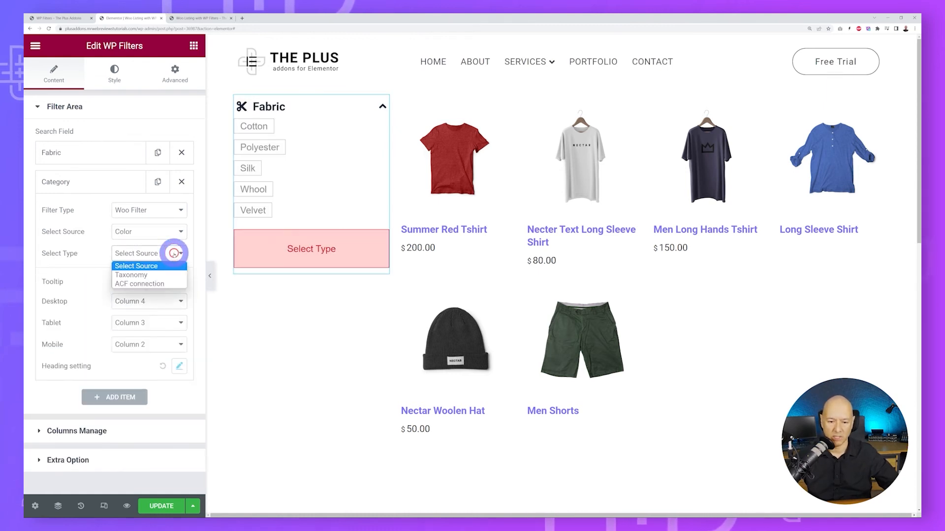
pyautogui.click(162, 275)
pyautogui.click(171, 274)
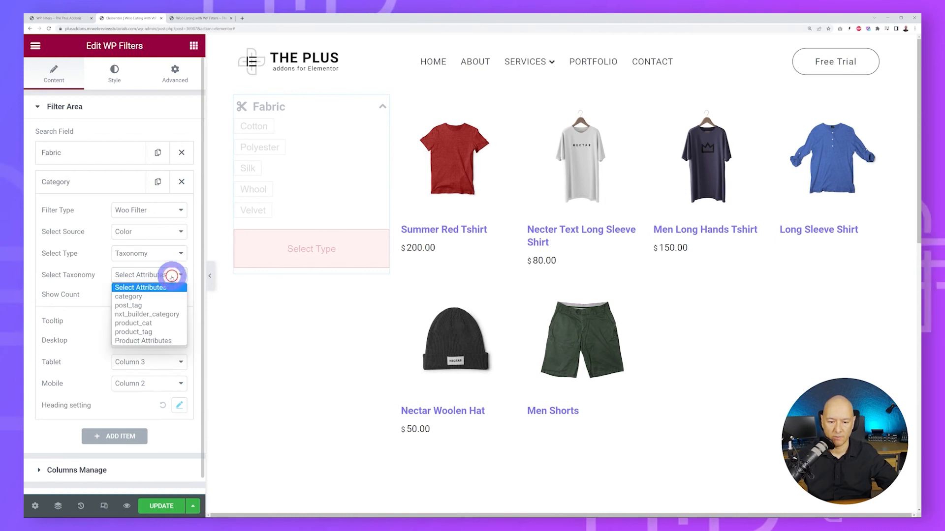
pyautogui.click(165, 339)
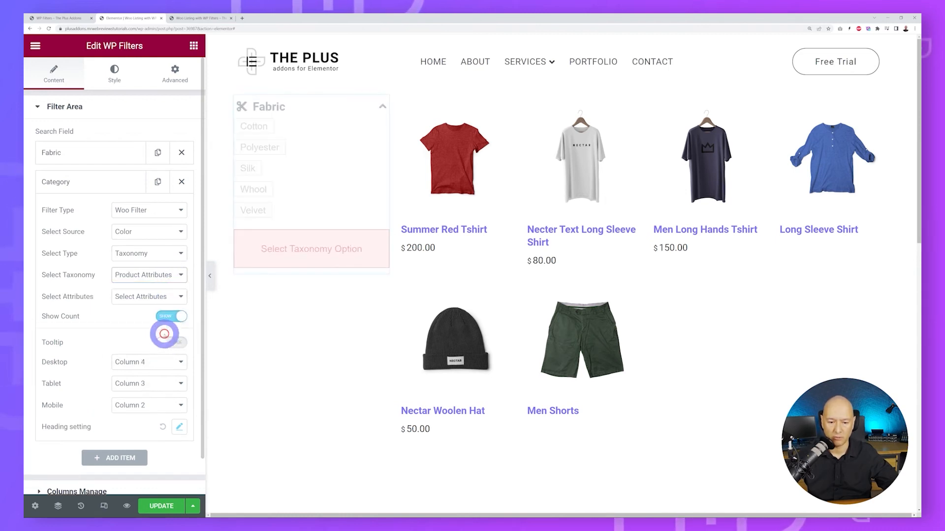
pyautogui.click(174, 297)
pyautogui.click(136, 327)
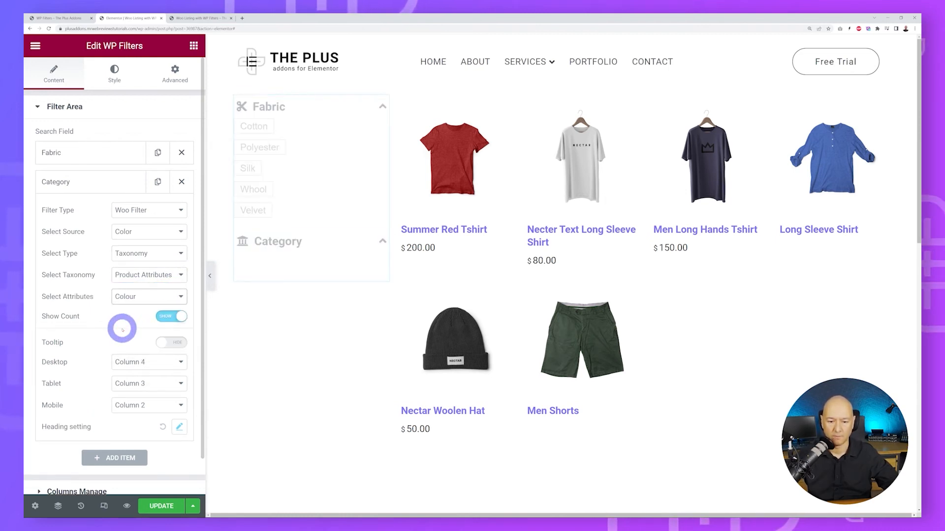
pyautogui.click(181, 363)
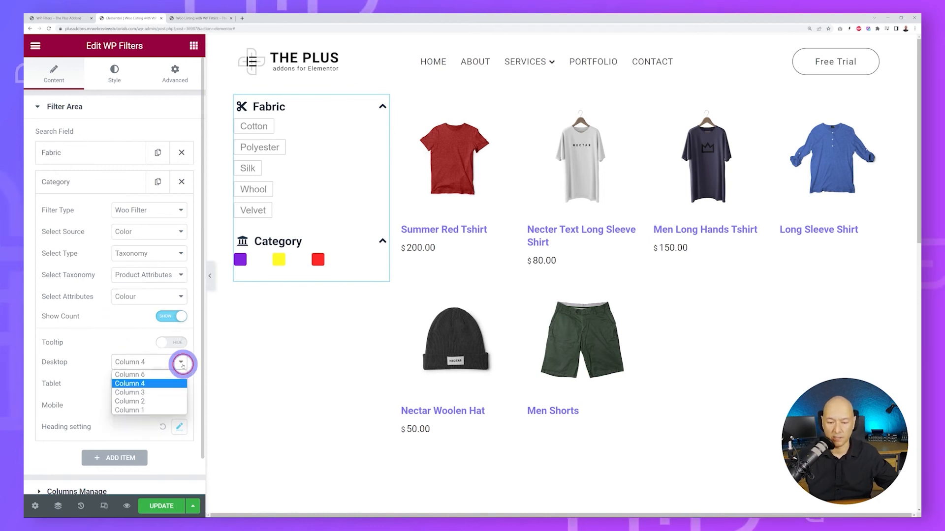
pyautogui.click(172, 376)
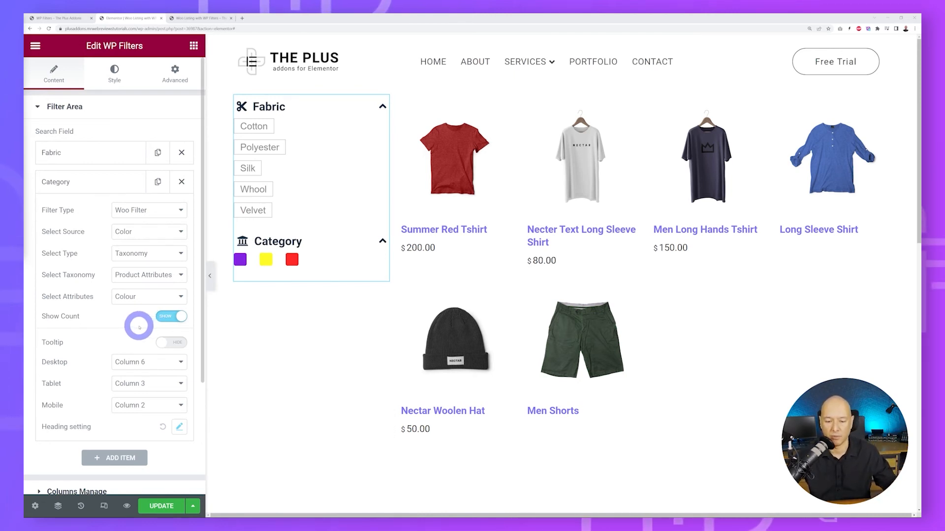
# Disable the heading of the color filter item in its heading settings
pyautogui.click(179, 427)
pyautogui.scroll(-3, 102, 287)
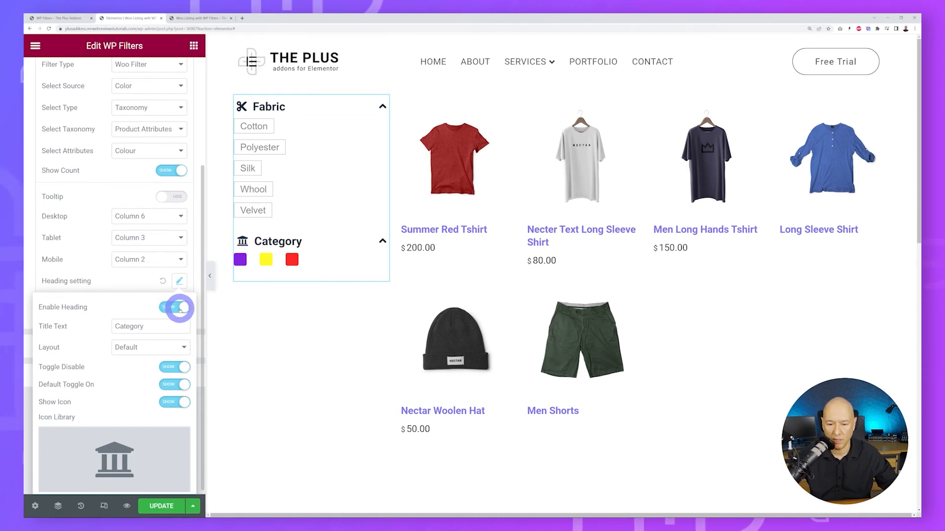
pyautogui.click(180, 307)
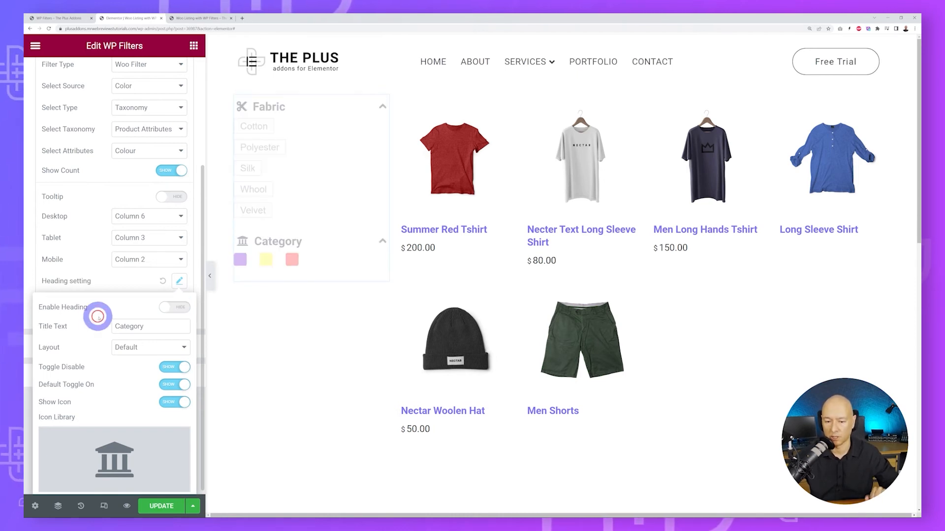
pyautogui.click(86, 281)
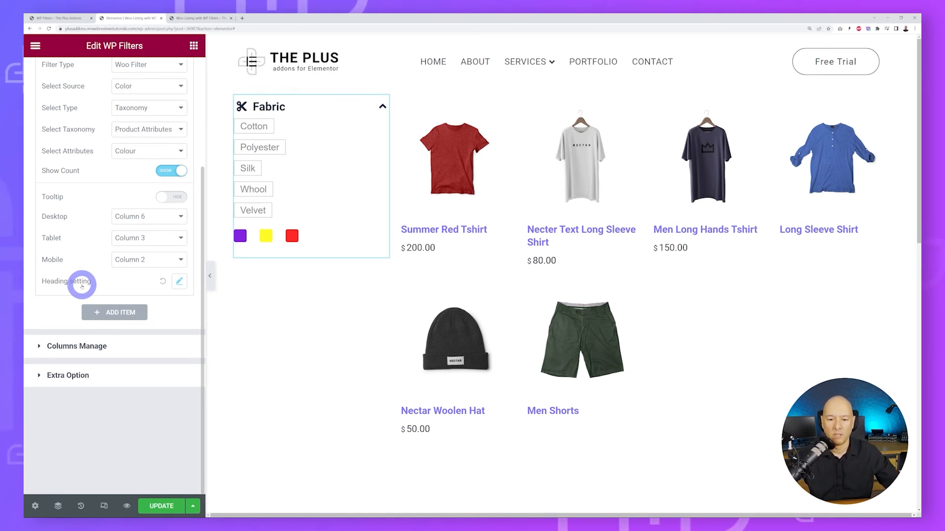
# Add a third filter item with filter type Woo Filter and source Image
pyautogui.scroll(3, 81, 285)
pyautogui.click(69, 180)
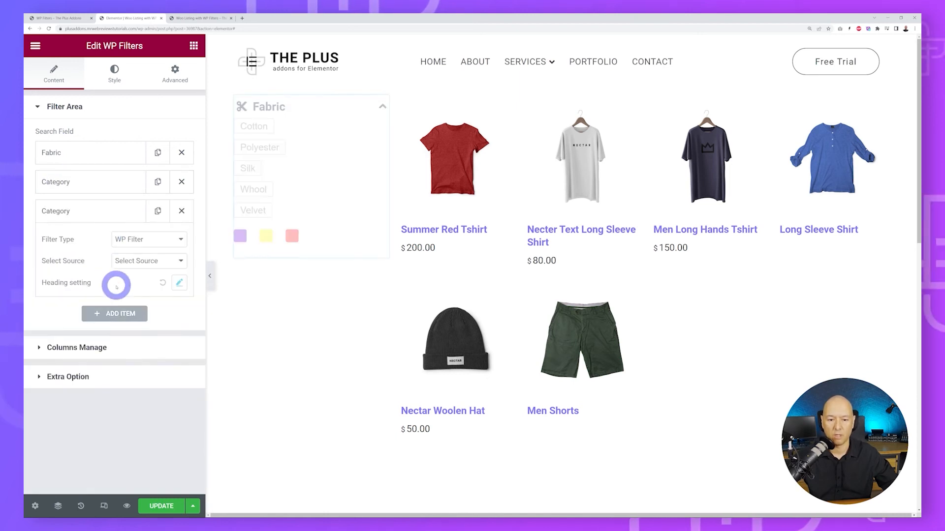
pyautogui.click(175, 239)
pyautogui.click(173, 260)
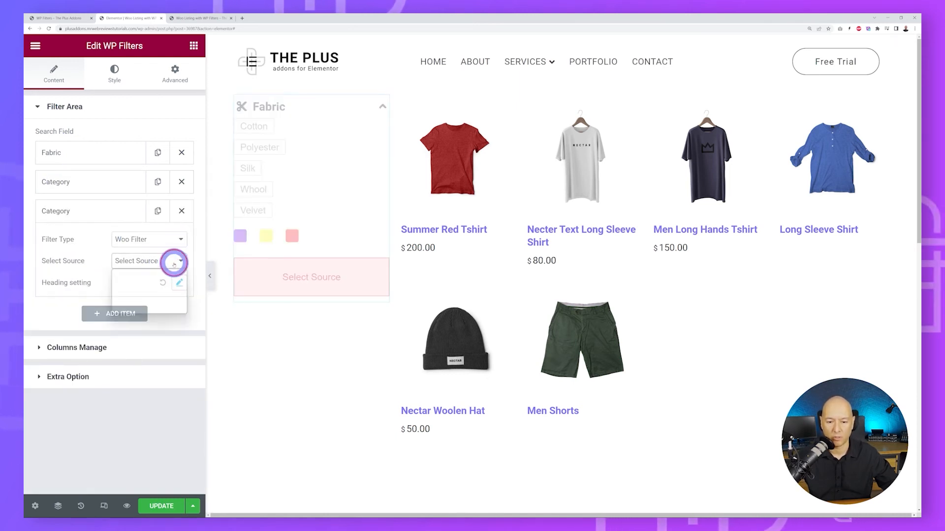
pyautogui.click(150, 300)
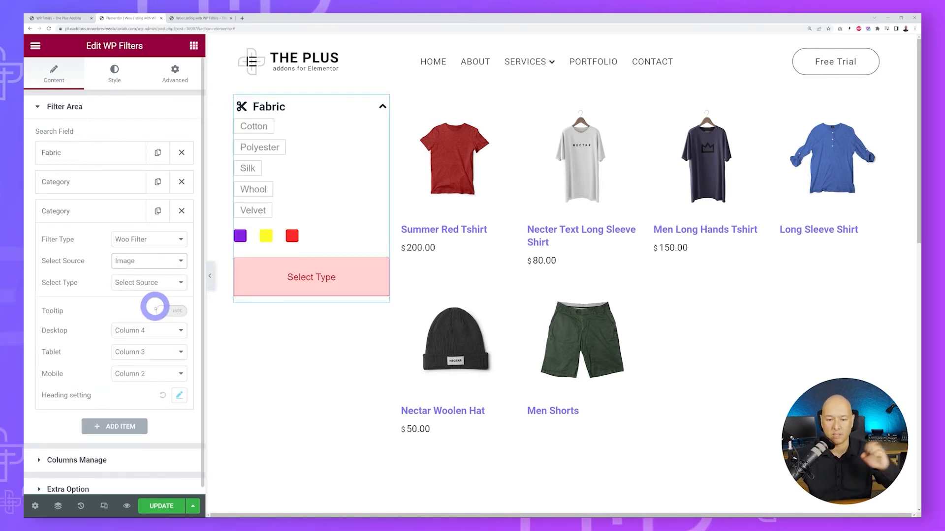
# Base the image filter on the Brand attribute from the Product Attributes taxonomy
pyautogui.click(180, 284)
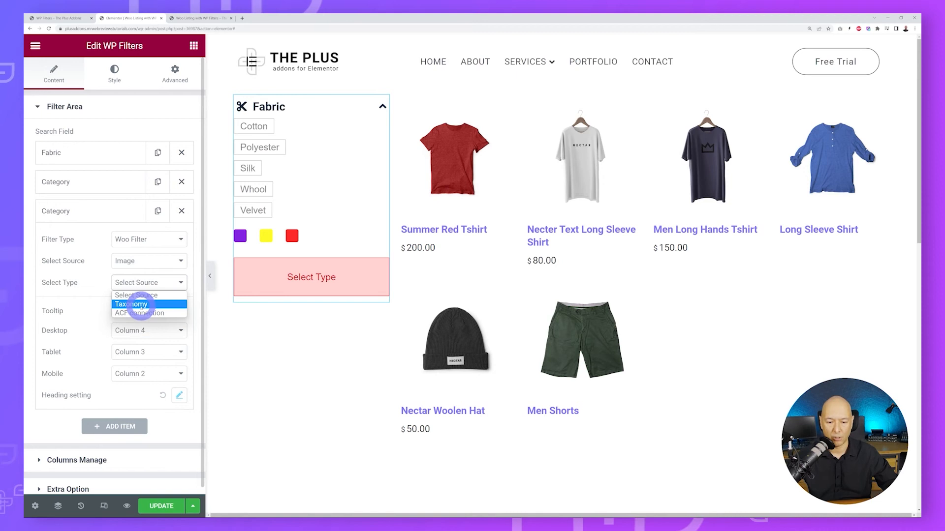
pyautogui.click(141, 304)
pyautogui.click(171, 311)
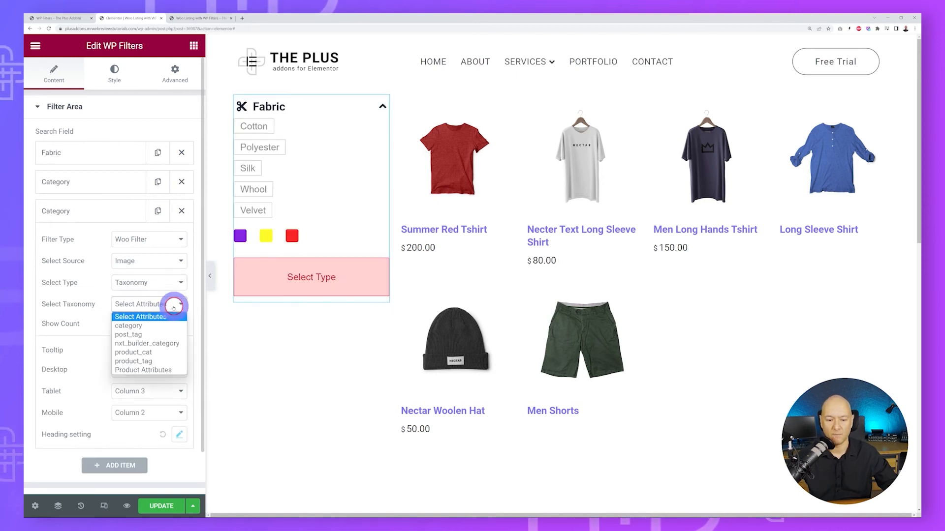
pyautogui.click(146, 365)
pyautogui.click(180, 325)
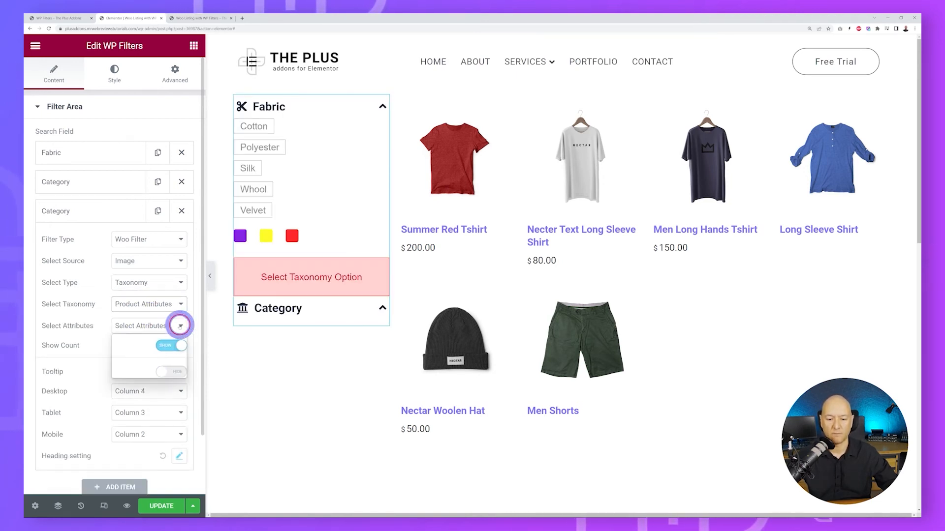
pyautogui.click(129, 347)
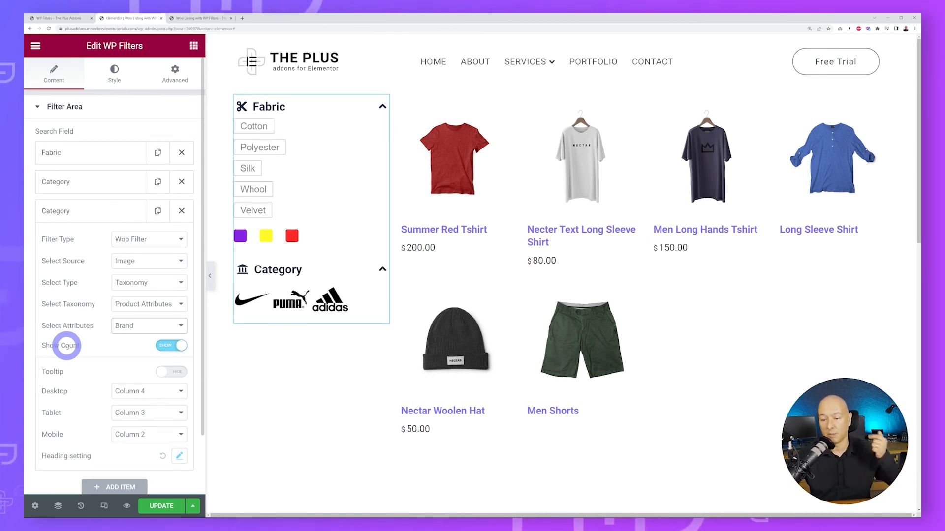
# Add a fourth filter item with filter type Woo Filter, source Rating and type Taxonomy
pyautogui.click(76, 211)
pyautogui.click(112, 240)
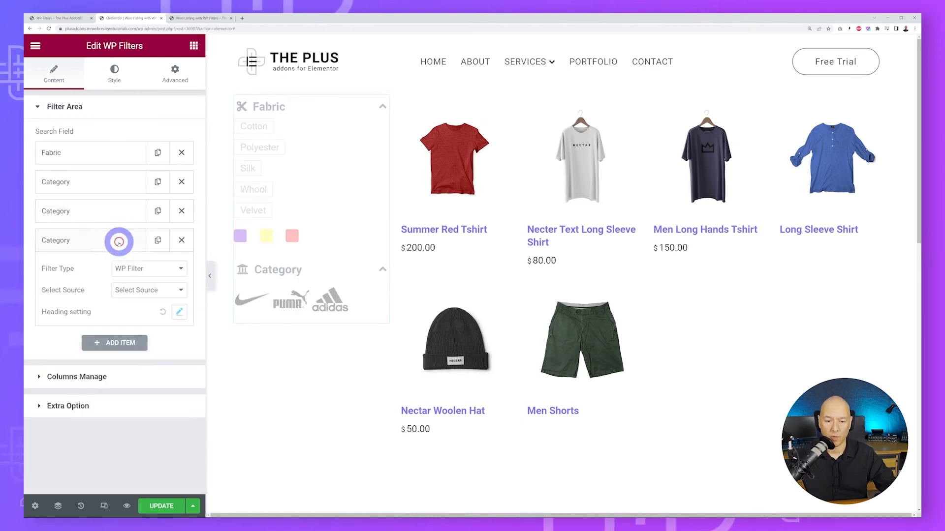
pyautogui.click(147, 268)
pyautogui.click(142, 286)
pyautogui.click(147, 292)
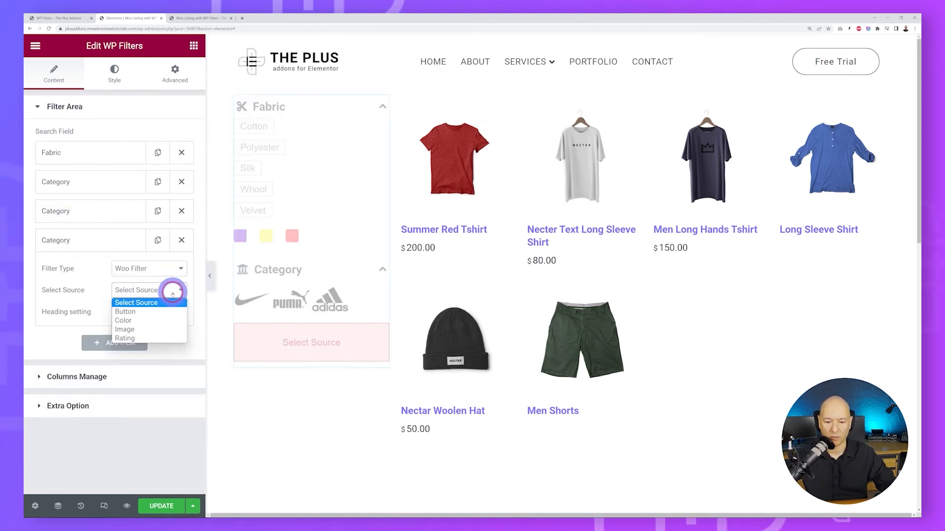
pyautogui.click(144, 338)
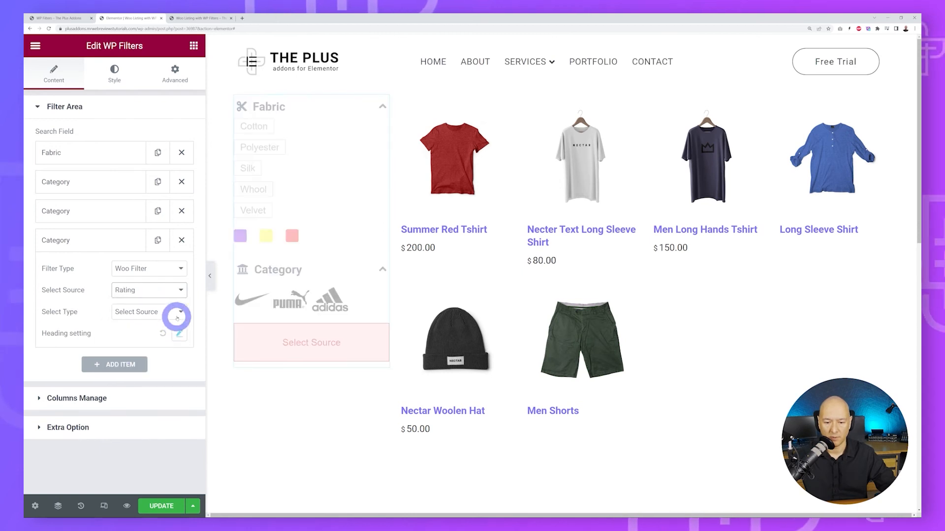
pyautogui.click(174, 312)
pyautogui.click(133, 334)
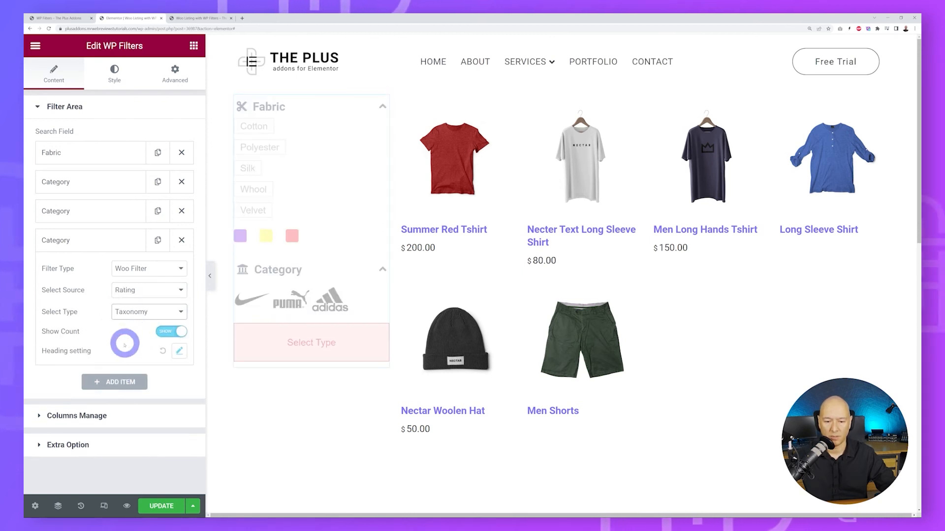
# Title the rating filter's heading "Rating" and remove its heading icon
pyautogui.click(181, 353)
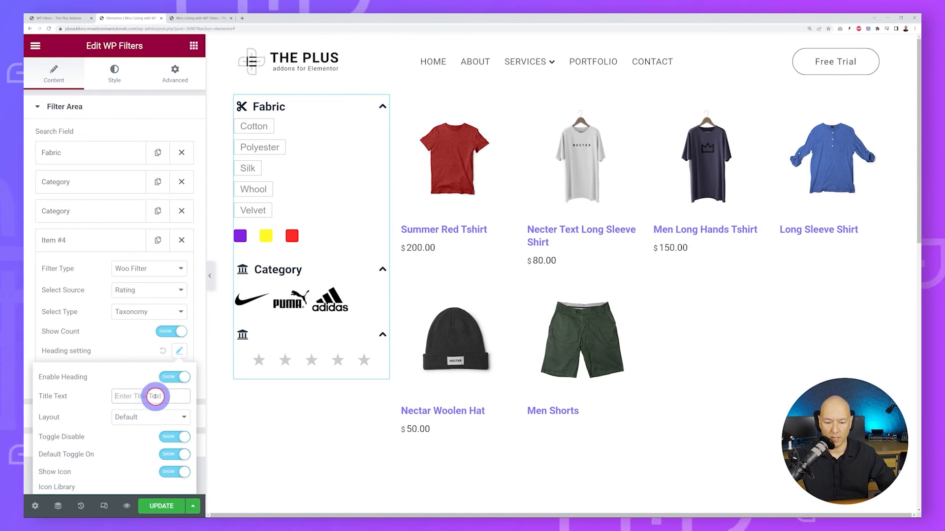
pyautogui.click(155, 396)
pyautogui.write('Rating')
pyautogui.scroll(-2, 108, 372)
pyautogui.moveTo(135, 430)
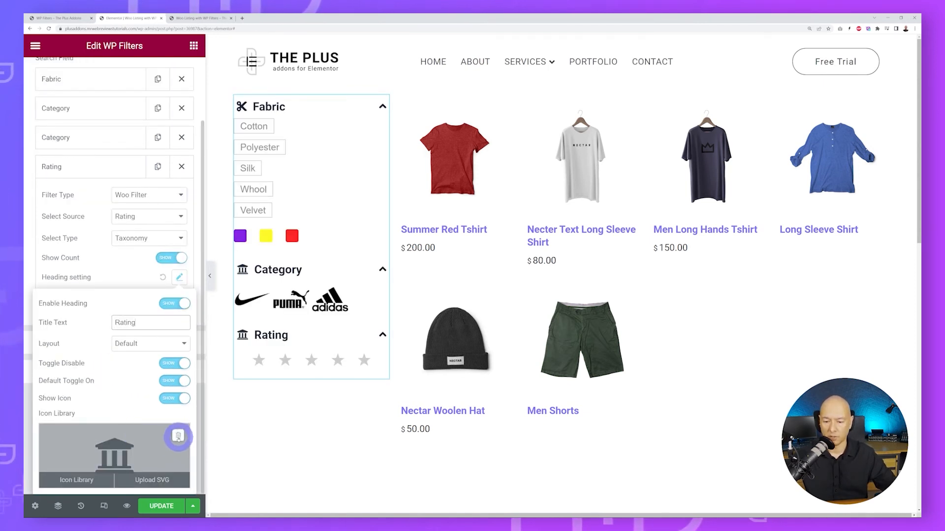
pyautogui.click(179, 436)
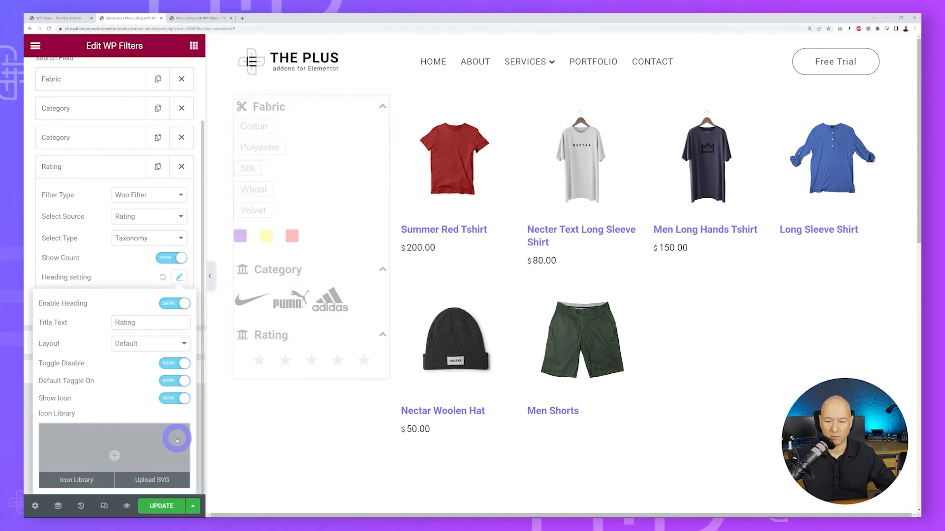
pyautogui.click(123, 278)
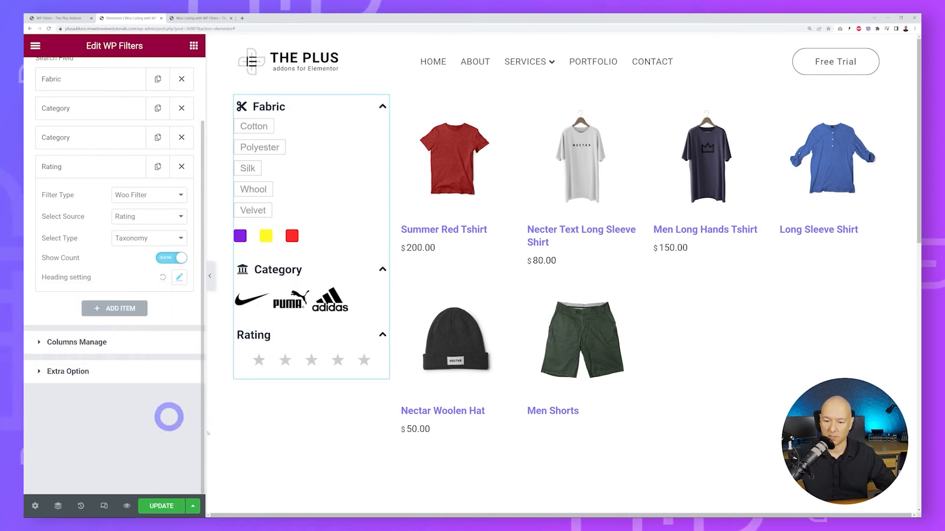
pyautogui.scroll(3, 101, 332)
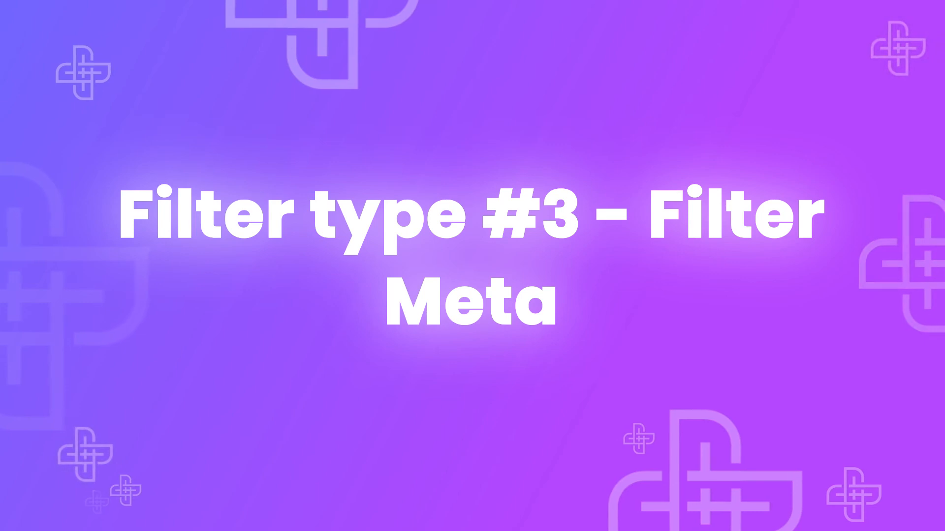
pyautogui.click(56, 256)
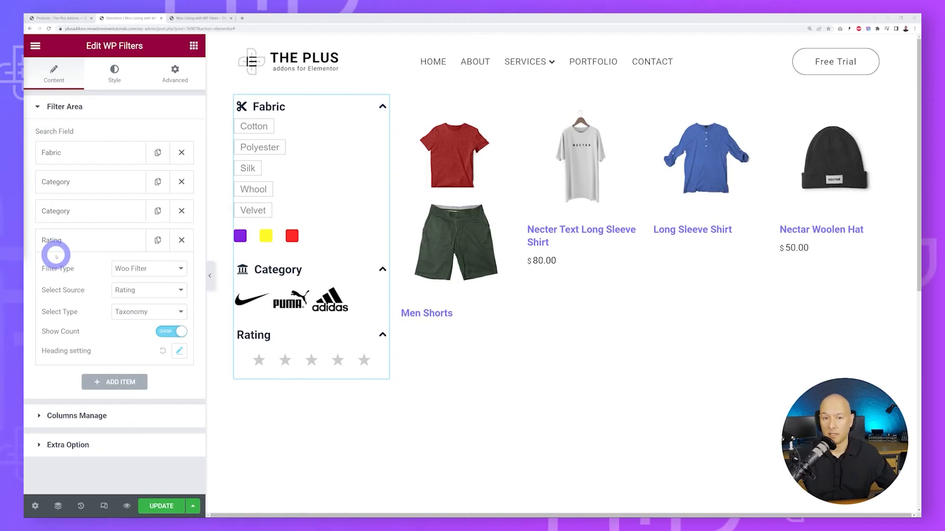
pyautogui.click(182, 270)
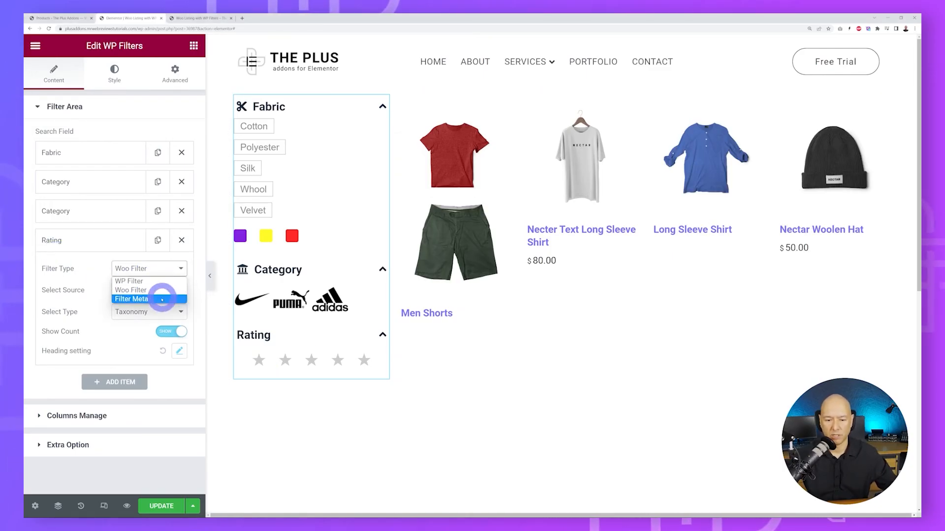
pyautogui.click(94, 289)
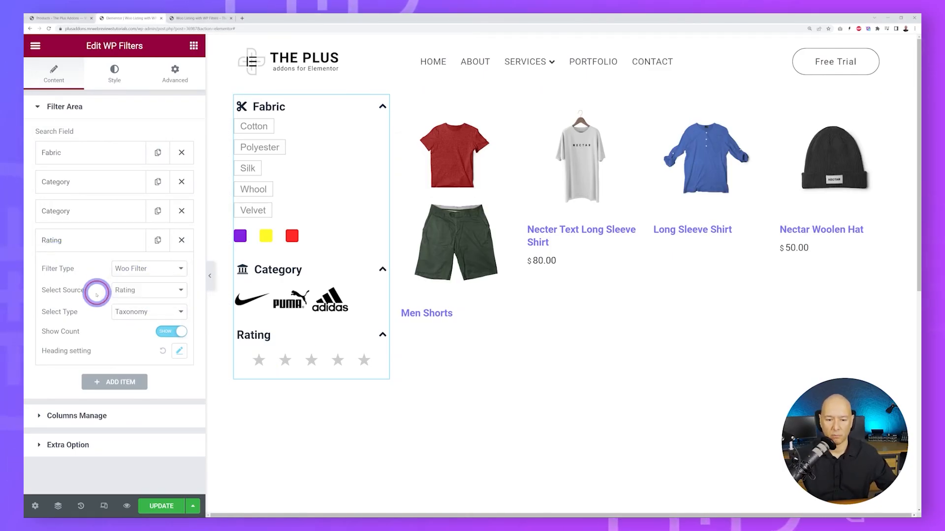
# Add a fifth filter item with filter type Filter Meta and source Filter Tag
pyautogui.click(116, 381)
pyautogui.click(180, 298)
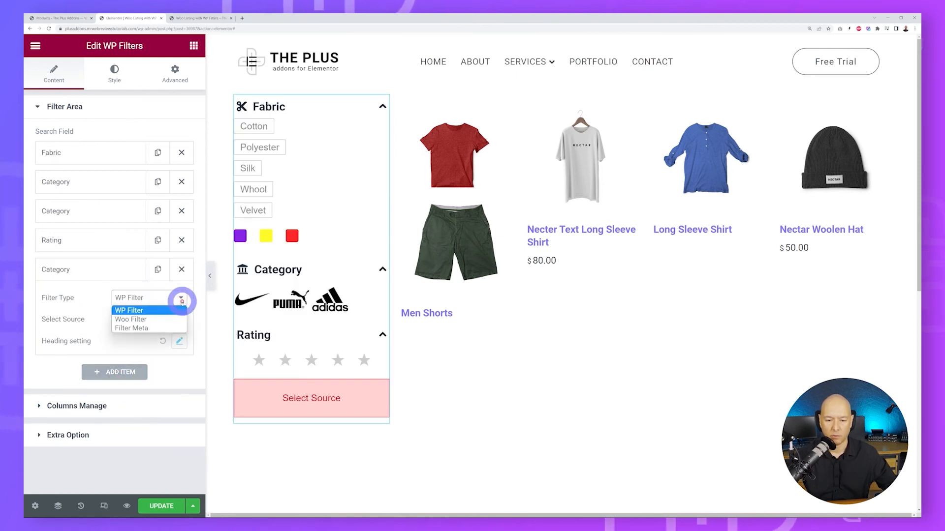
pyautogui.click(154, 329)
pyautogui.click(177, 321)
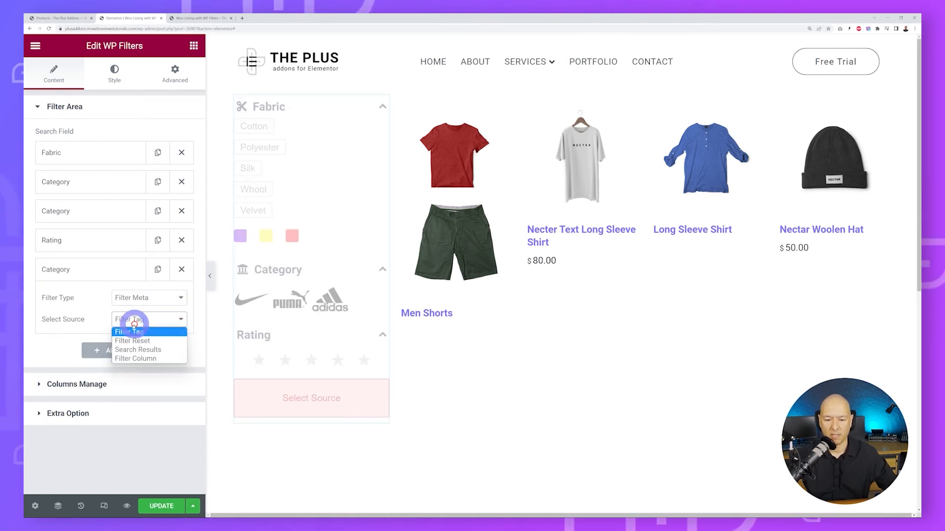
pyautogui.click(148, 331)
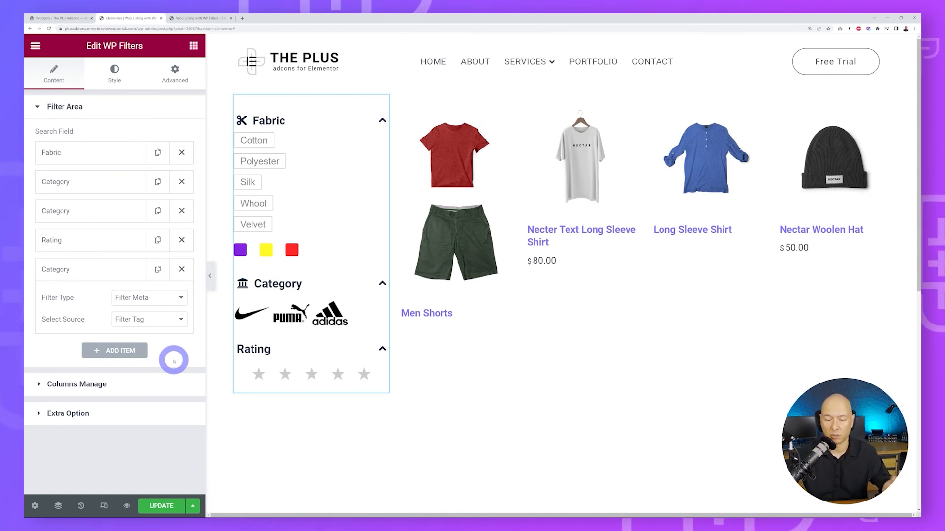
# Add a WP Filter item with source CheckBox and type Taxonomy, based on the product_cat taxonomy
pyautogui.click(138, 350)
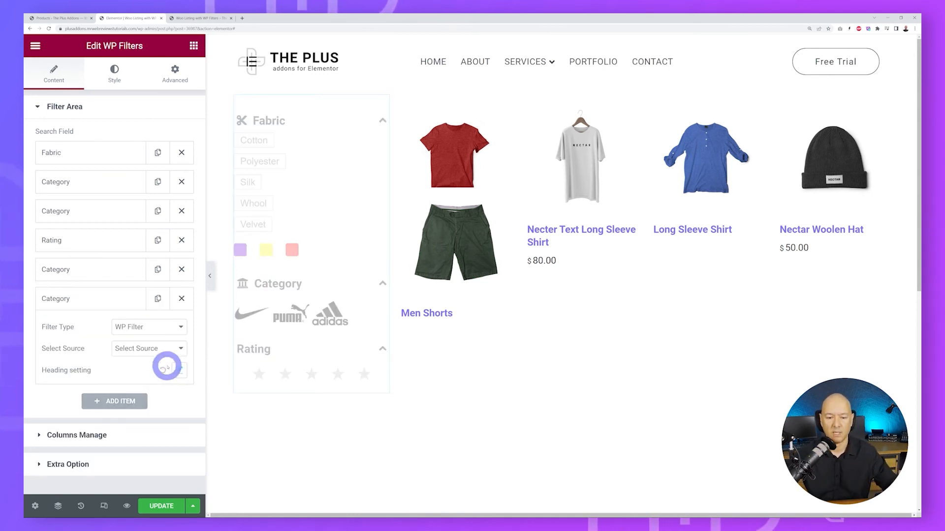
pyautogui.click(172, 348)
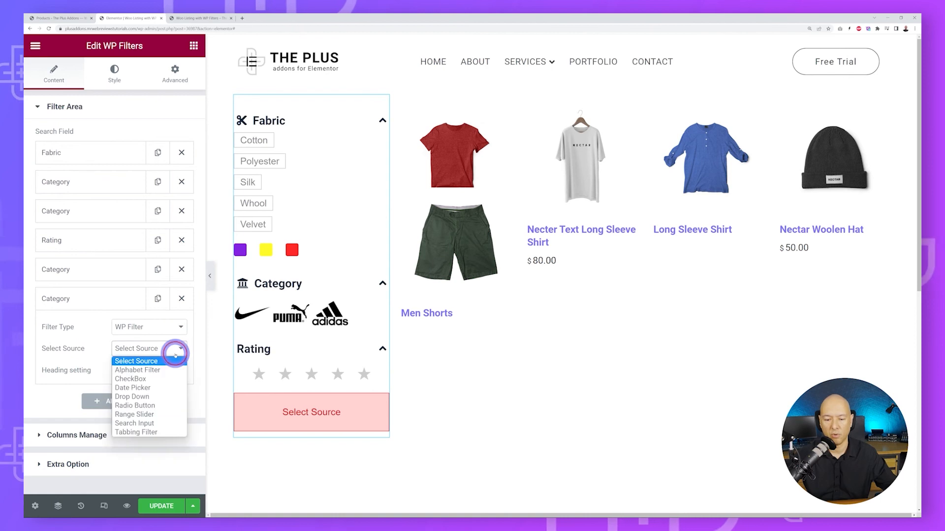
pyautogui.click(161, 381)
pyautogui.click(175, 371)
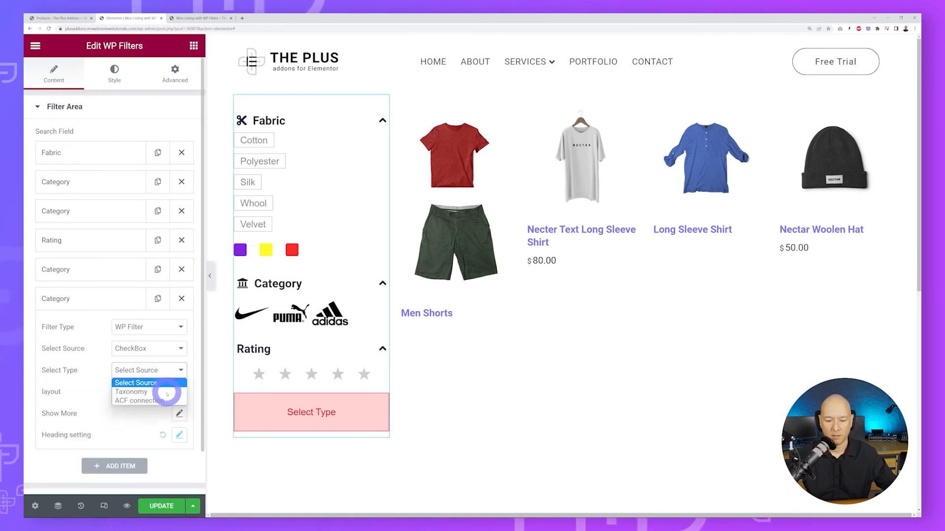
pyautogui.click(166, 392)
pyautogui.click(177, 393)
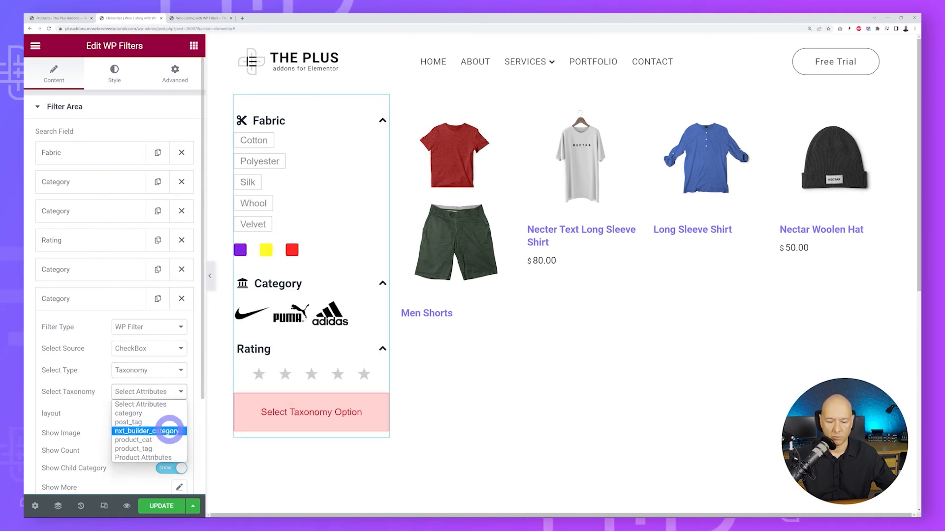
pyautogui.click(183, 421)
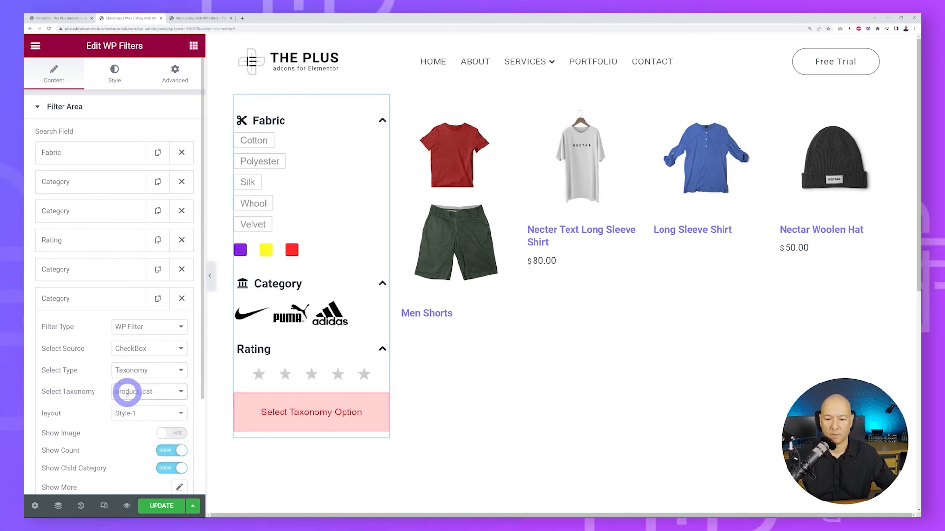
# Move the product category checkbox filter to the start of the filter list and reopen the Filter Tag item's settings
pyautogui.click(89, 297)
pyautogui.moveTo(93, 298); pyautogui.dragTo(94, 148)
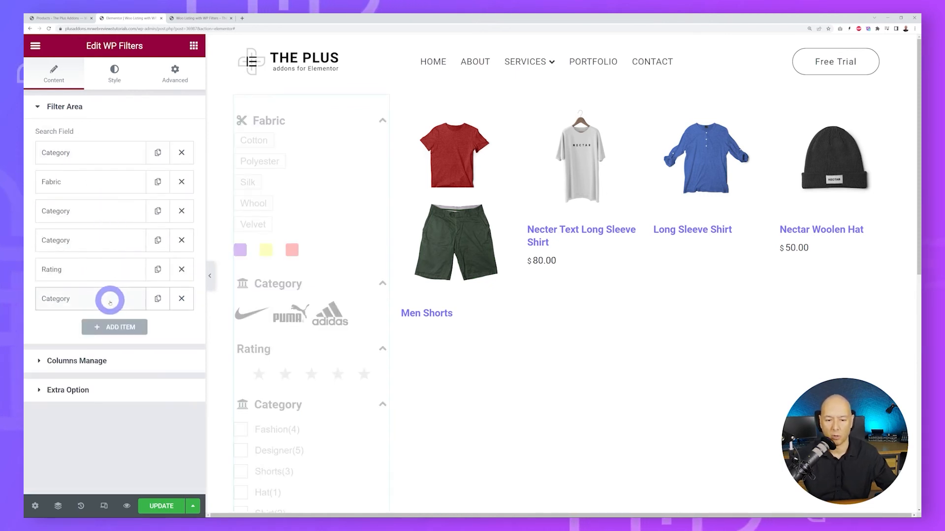
pyautogui.click(101, 305)
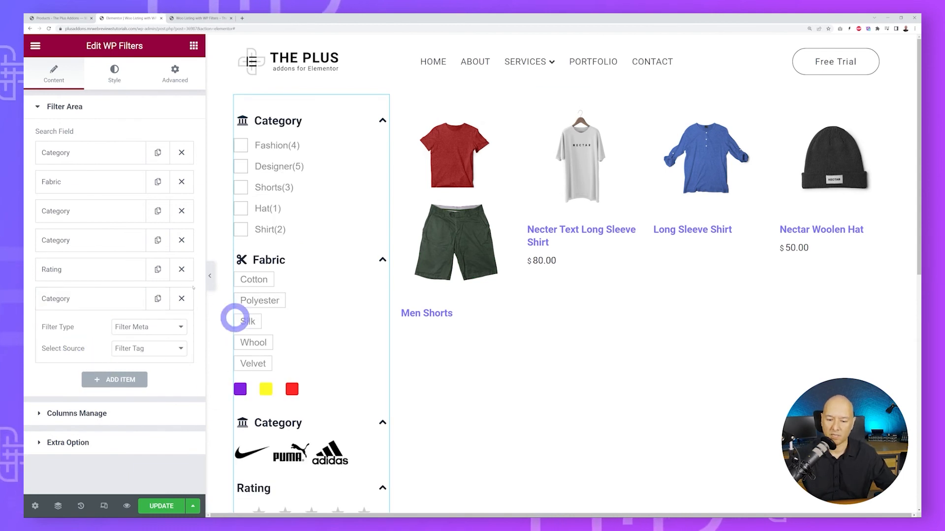
pyautogui.click(182, 350)
pyautogui.click(183, 361)
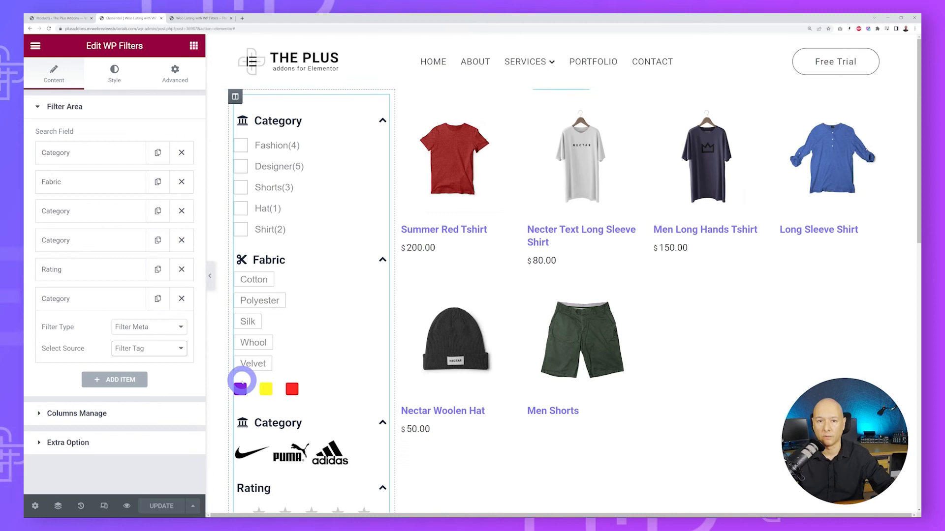
# Test the filter tags by ticking the Shorts, Designer and Fashion categories, and remove the Designer and Fashion tags
pyautogui.click(266, 188)
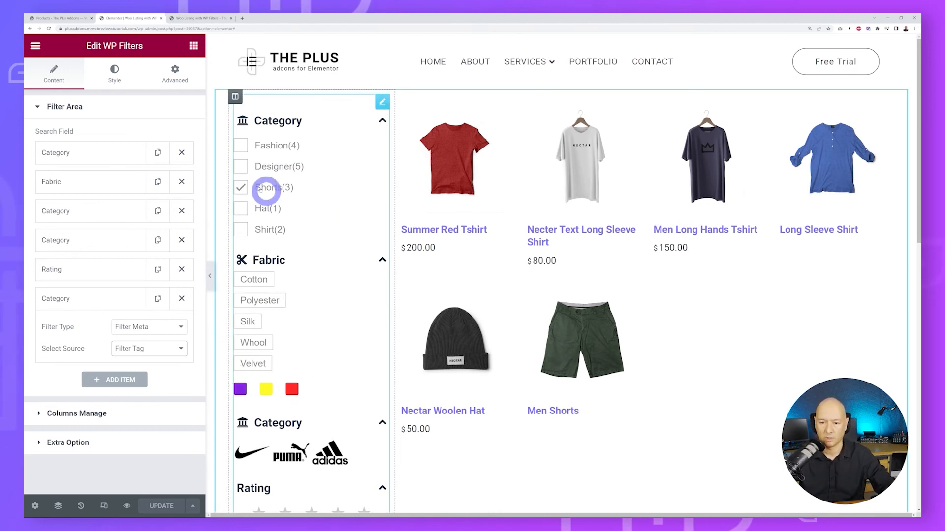
pyautogui.click(239, 167)
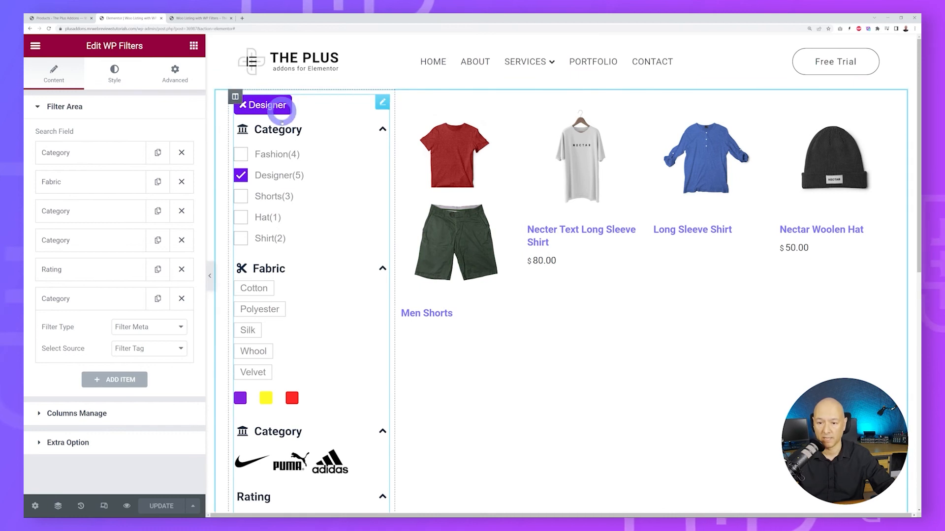
pyautogui.click(240, 155)
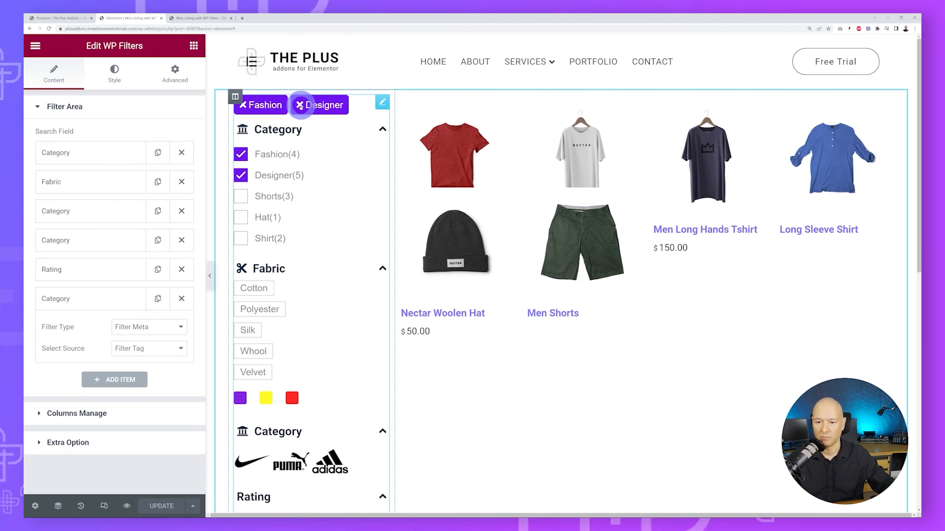
pyautogui.click(299, 105)
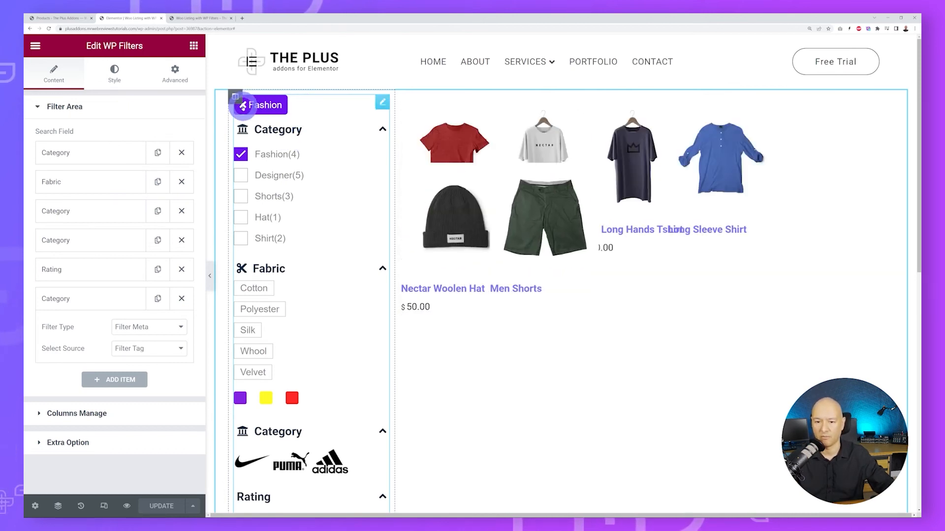
pyautogui.click(243, 104)
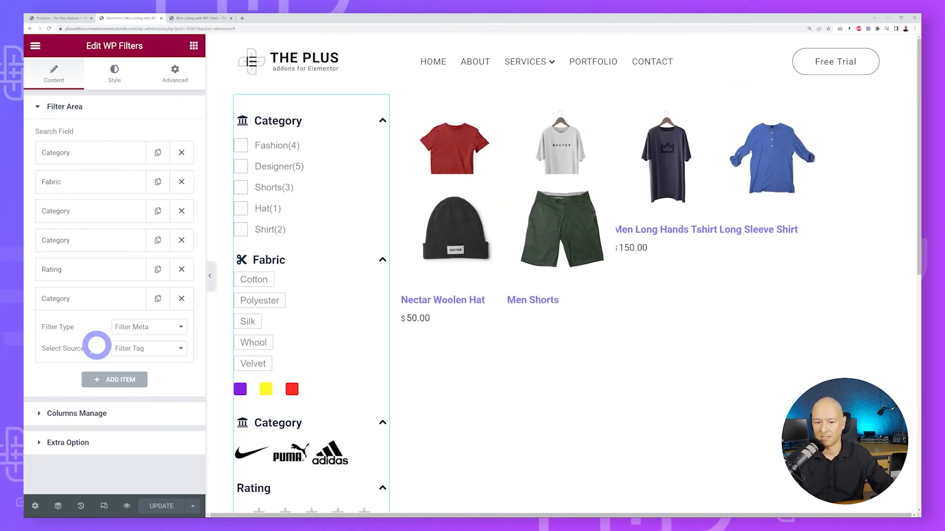
# Try the Filter Reset and Search Results sources for the Filter Meta item
pyautogui.click(173, 348)
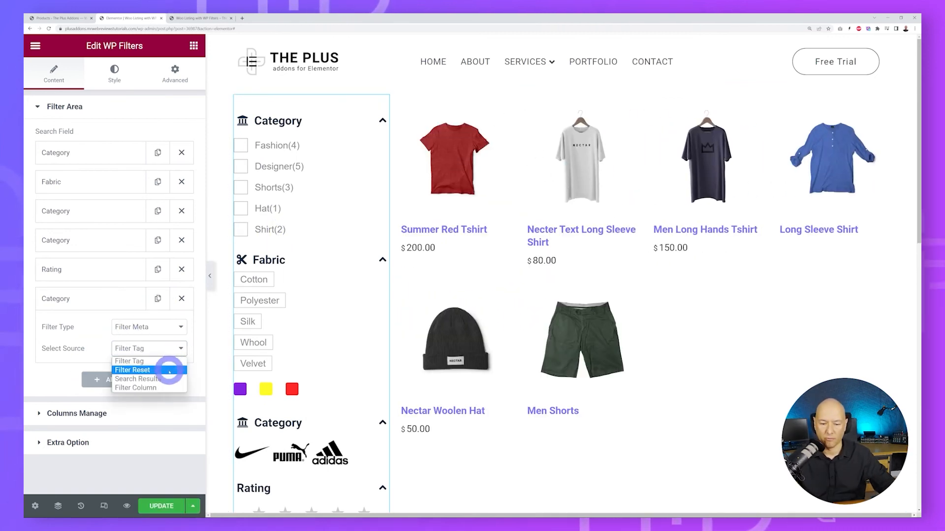
pyautogui.click(168, 369)
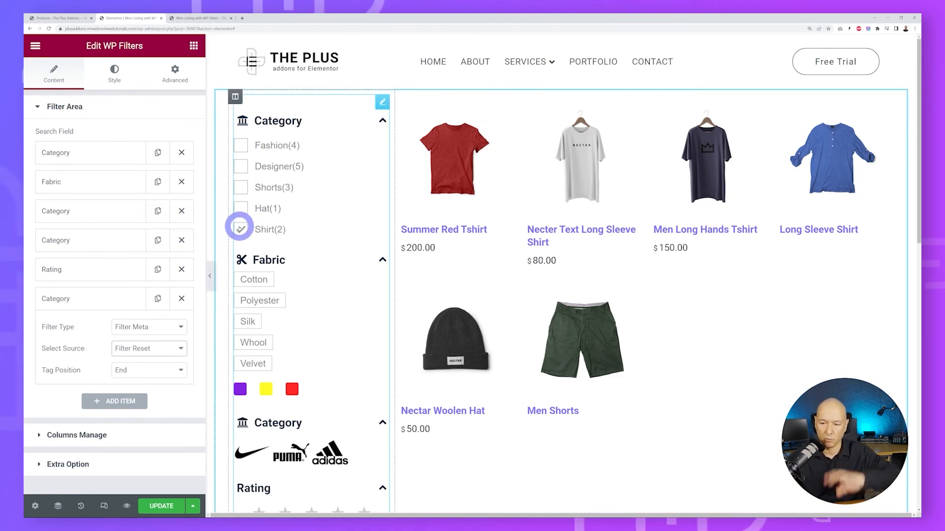
pyautogui.click(182, 348)
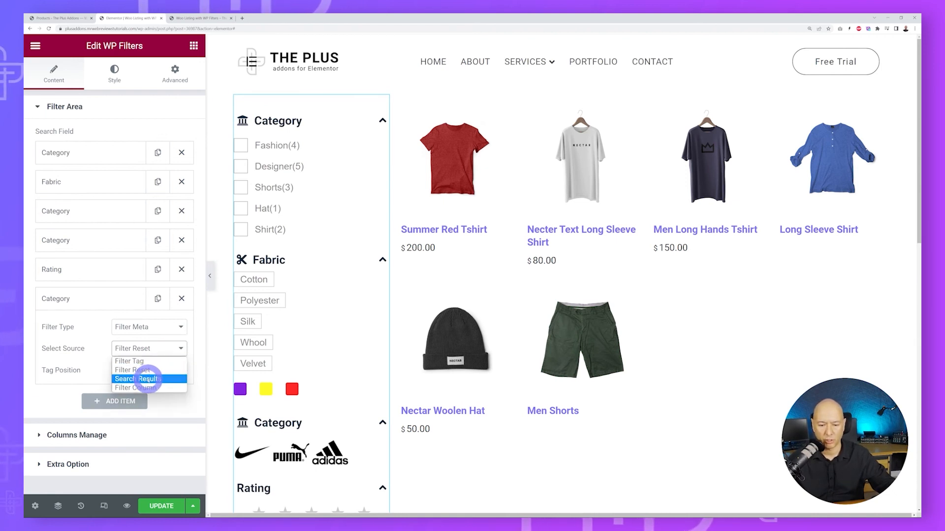
pyautogui.click(148, 379)
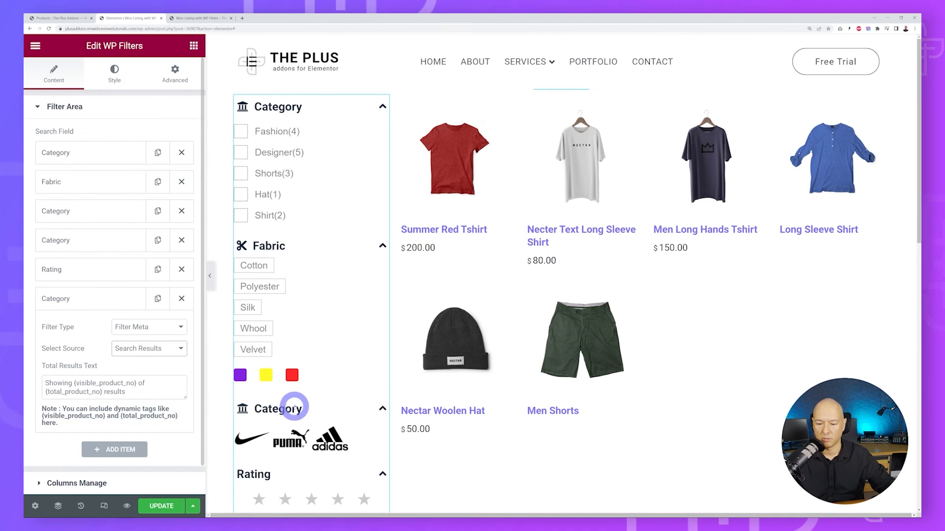
pyautogui.scroll(-4, 294, 398)
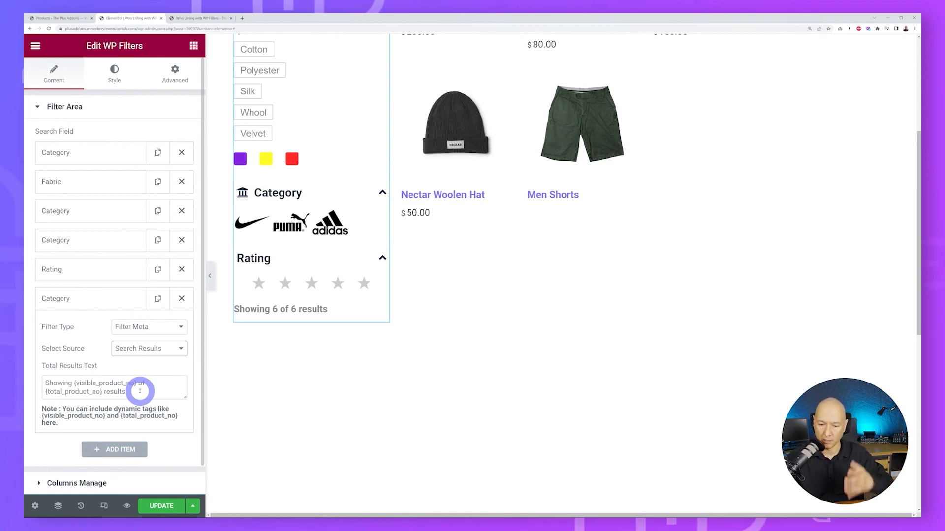
# Set the Filter Meta item's source to Filter Column and offer Column 1, Column 2, Column 3 and Column 4
pyautogui.click(177, 350)
pyautogui.click(163, 388)
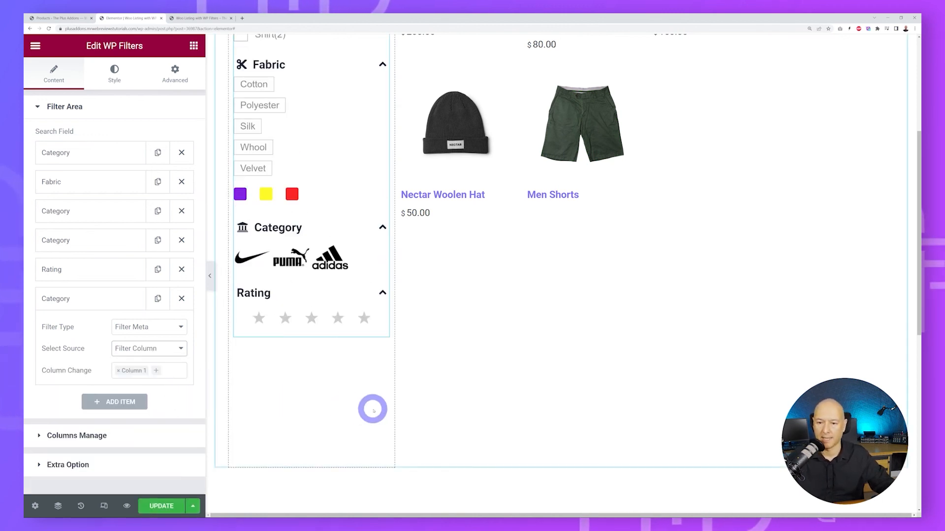
pyautogui.scroll(5, 374, 408)
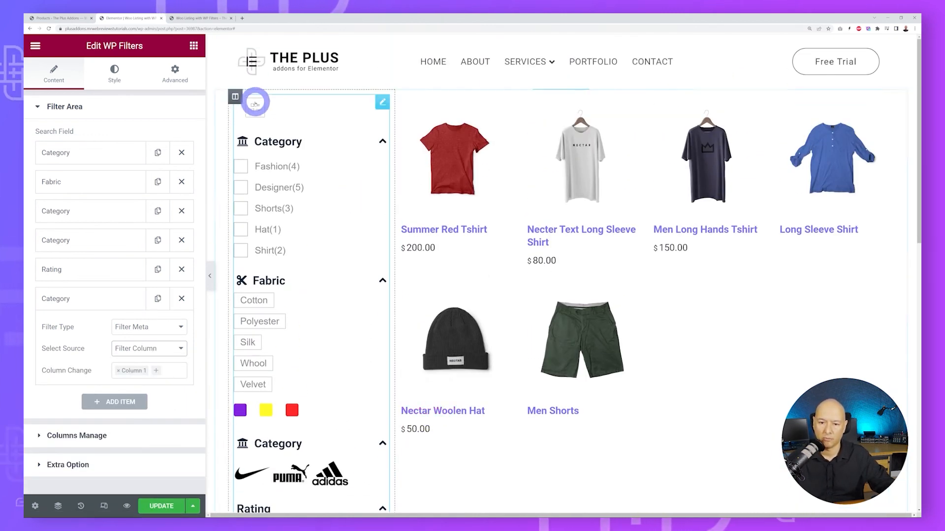
pyautogui.click(154, 371)
pyautogui.click(142, 413)
pyautogui.click(155, 382)
pyautogui.click(145, 414)
pyautogui.click(156, 395)
pyautogui.click(141, 411)
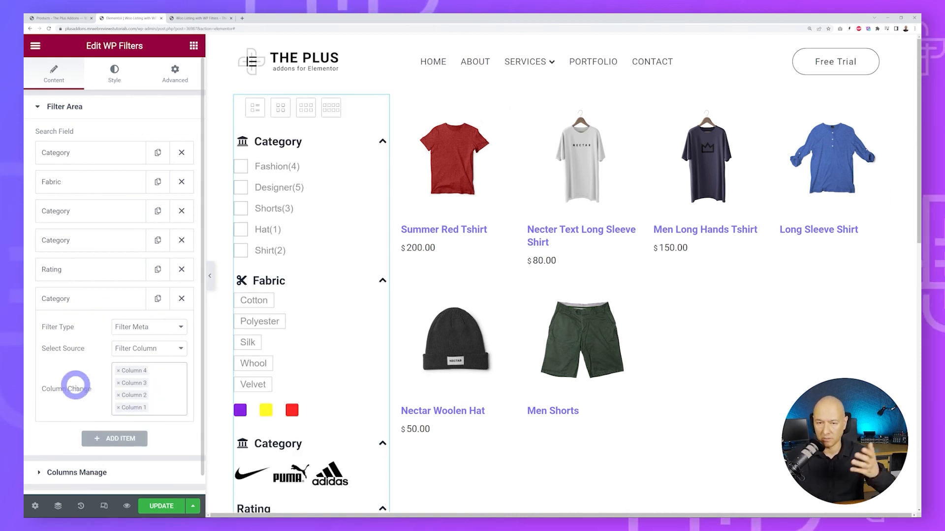
# Update the page and reload its preview in the other browser tab
pyautogui.click(168, 504)
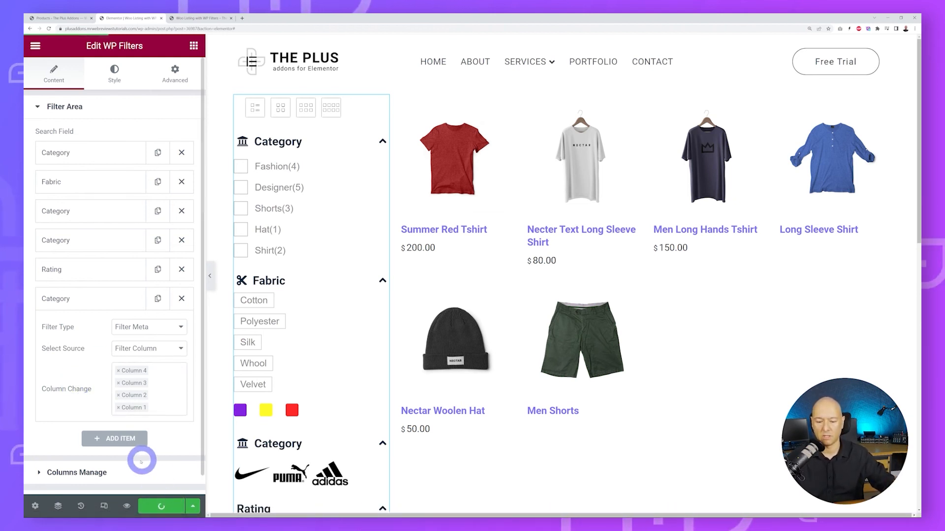
pyautogui.click(200, 18)
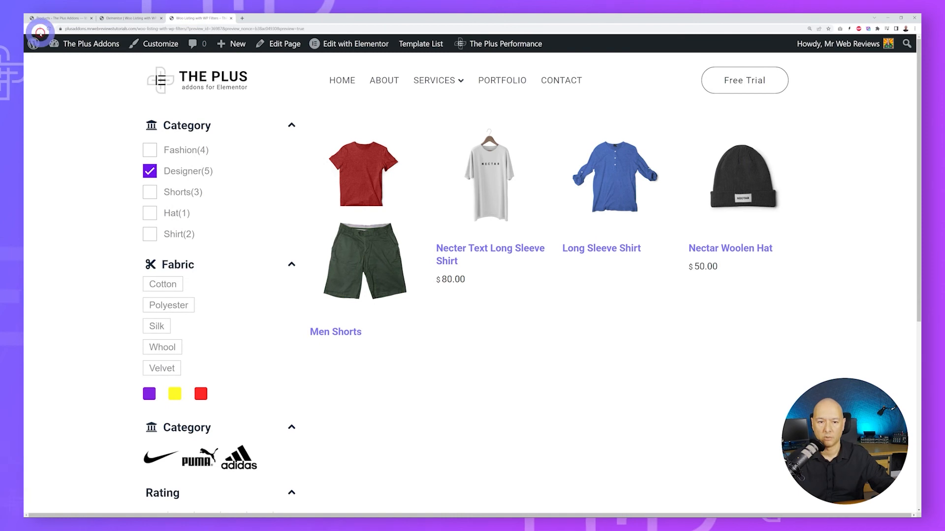
pyautogui.click(49, 29)
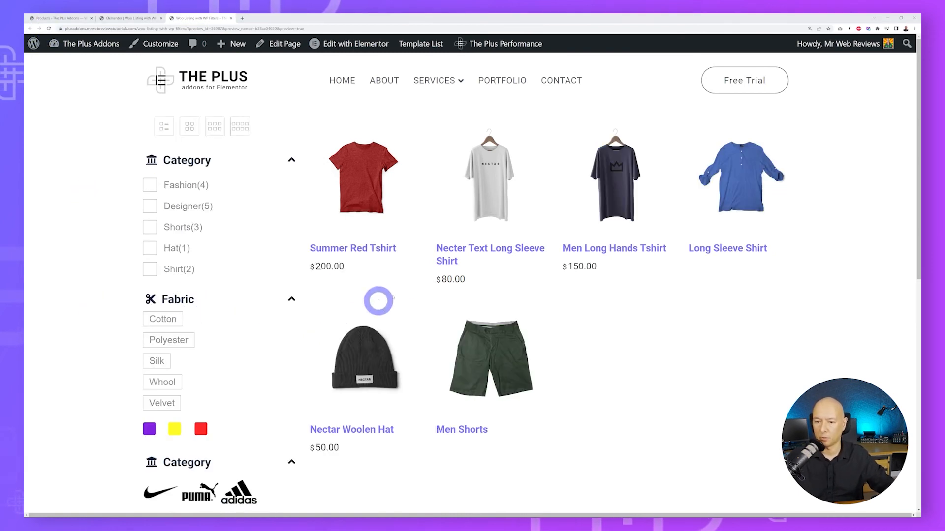
# Test the three-, two- and one-column layouts of the product listing in the preview
pyautogui.click(215, 128)
pyautogui.click(189, 127)
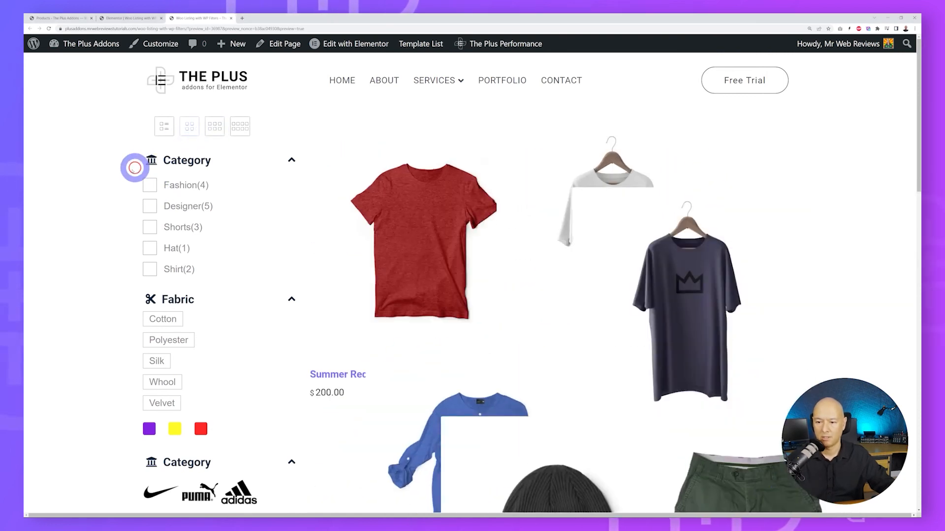
pyautogui.click(164, 127)
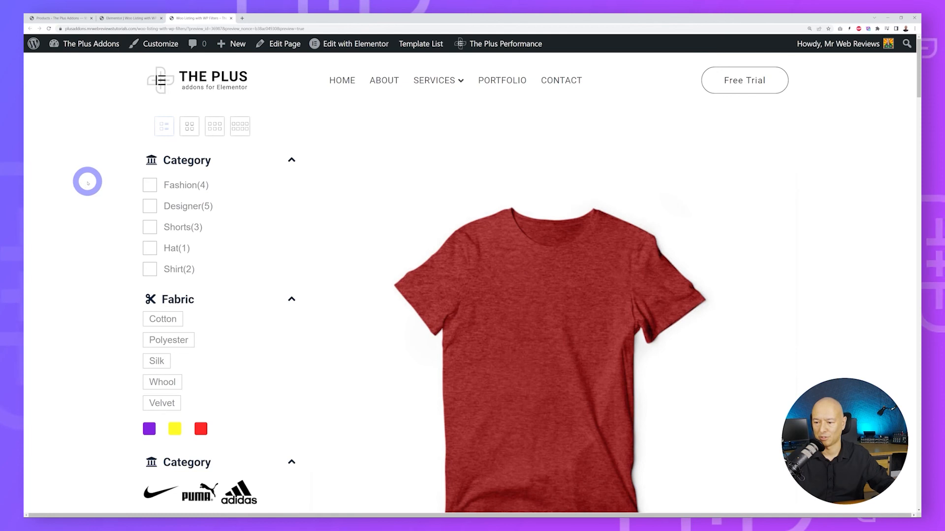
pyautogui.scroll(-5, 744, 330)
pyautogui.scroll(5, 739, 329)
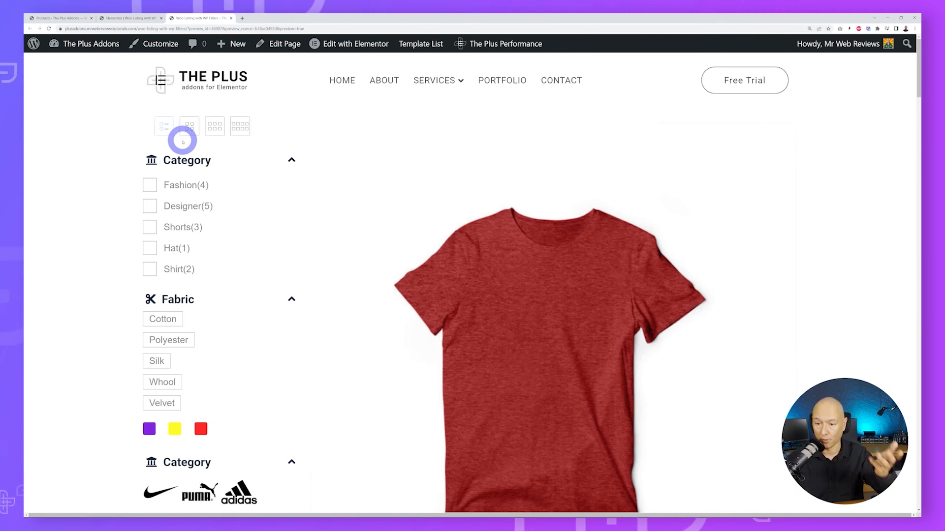
# Return to the Elementor editor tab, review the filter types and collapse the Filter Column item's settings
pyautogui.click(128, 18)
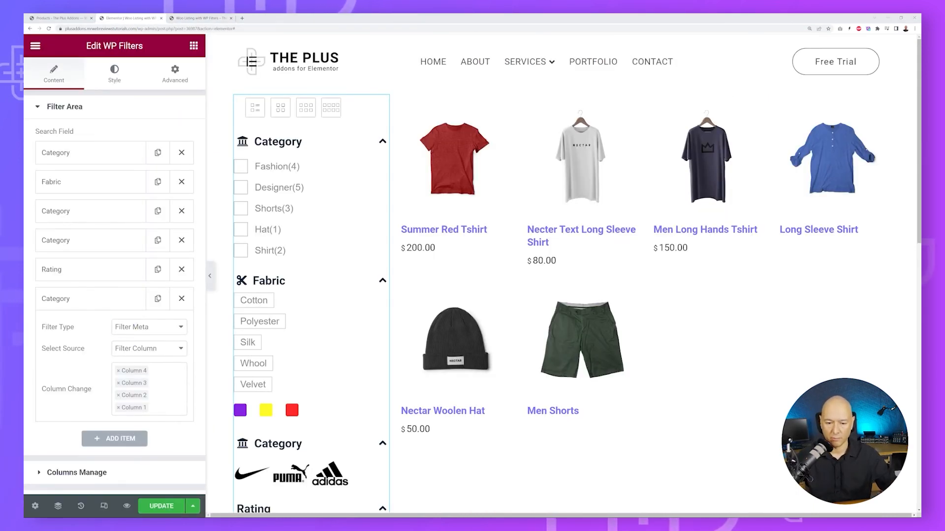
pyautogui.click(182, 327)
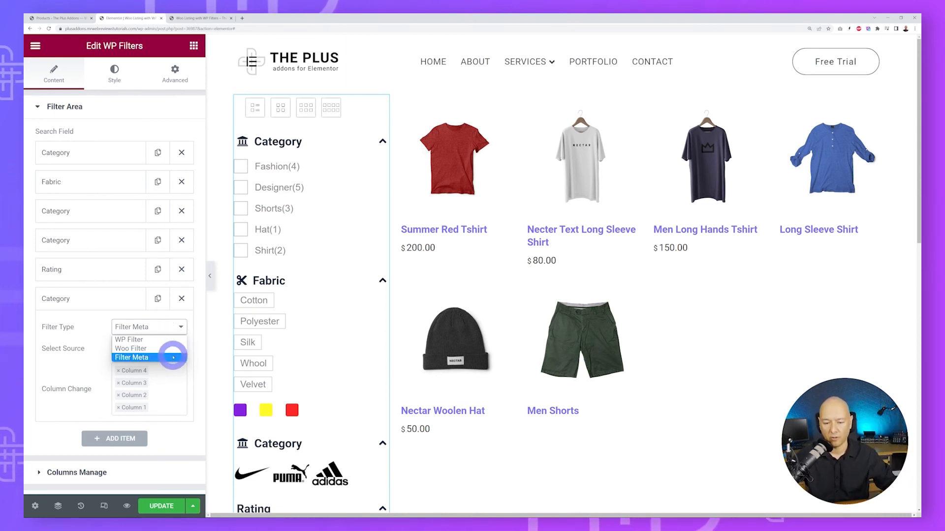
pyautogui.click(70, 326)
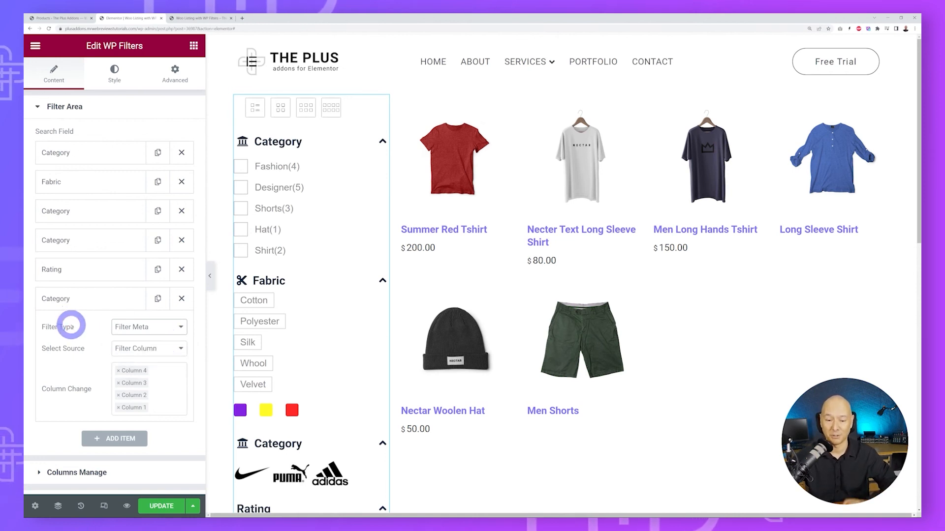
pyautogui.click(75, 299)
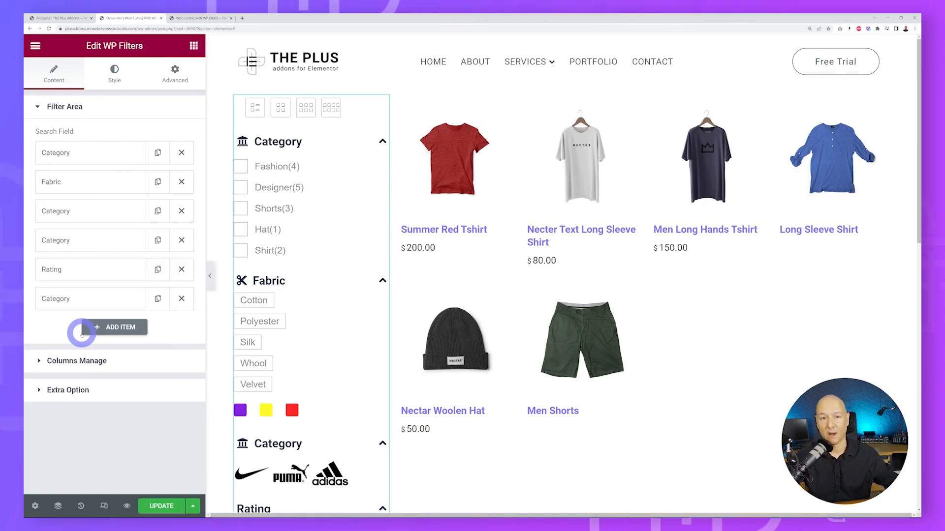
# Enable the Filter Toggle Button in the WP Filters extra options with 2 default filters
pyautogui.click(76, 391)
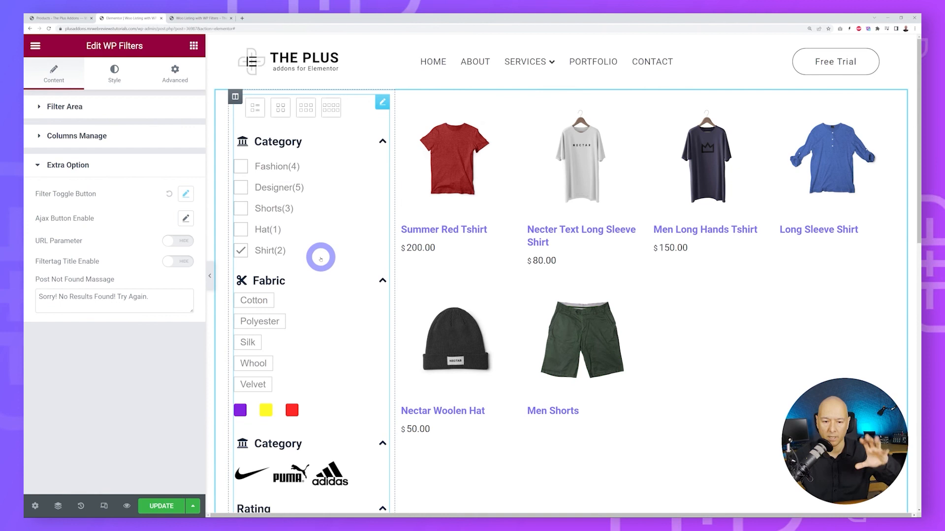
pyautogui.click(185, 194)
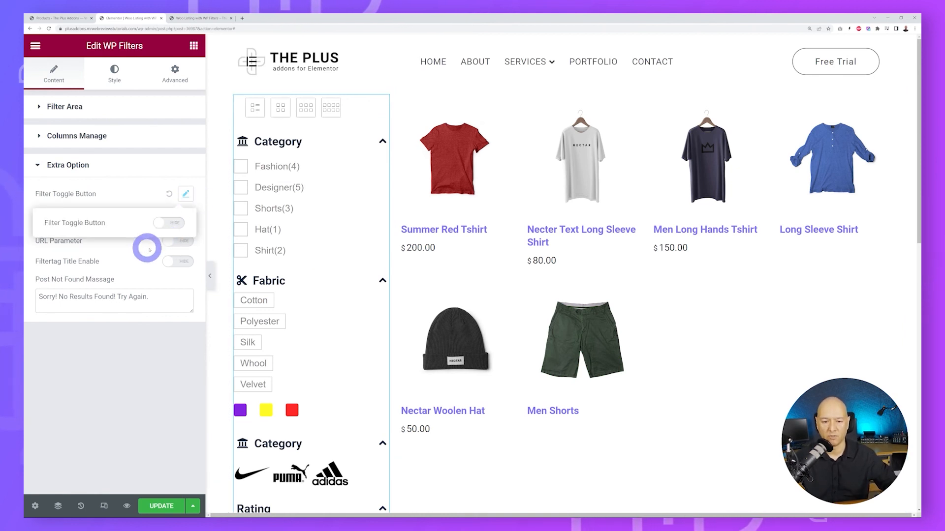
pyautogui.click(172, 225)
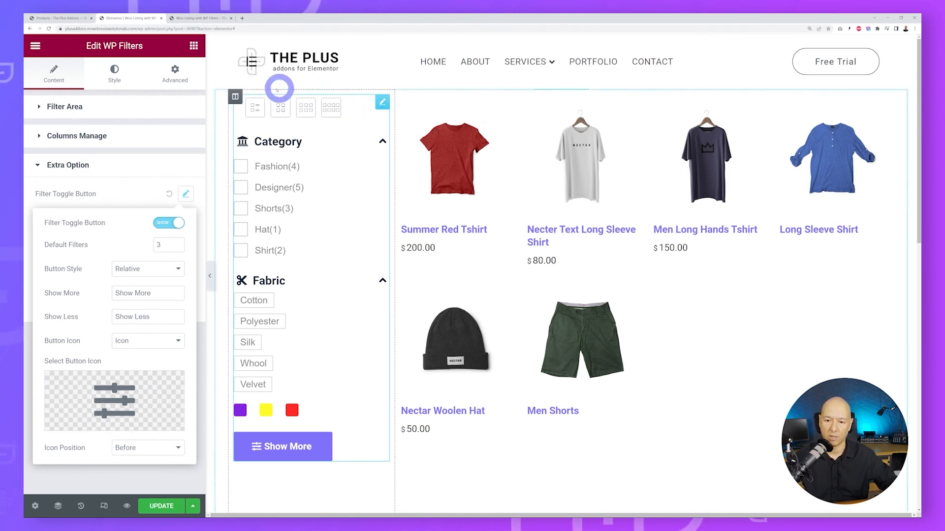
pyautogui.click(365, 227)
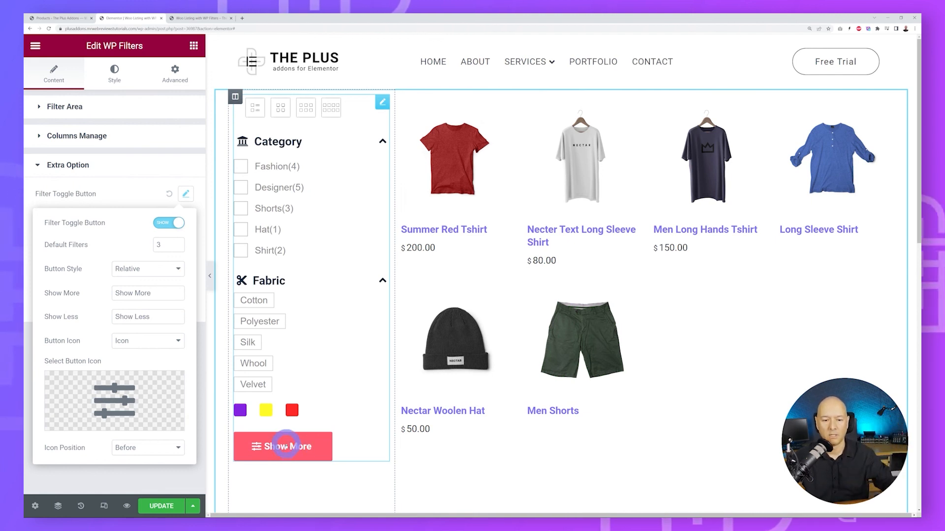
pyautogui.click(177, 248)
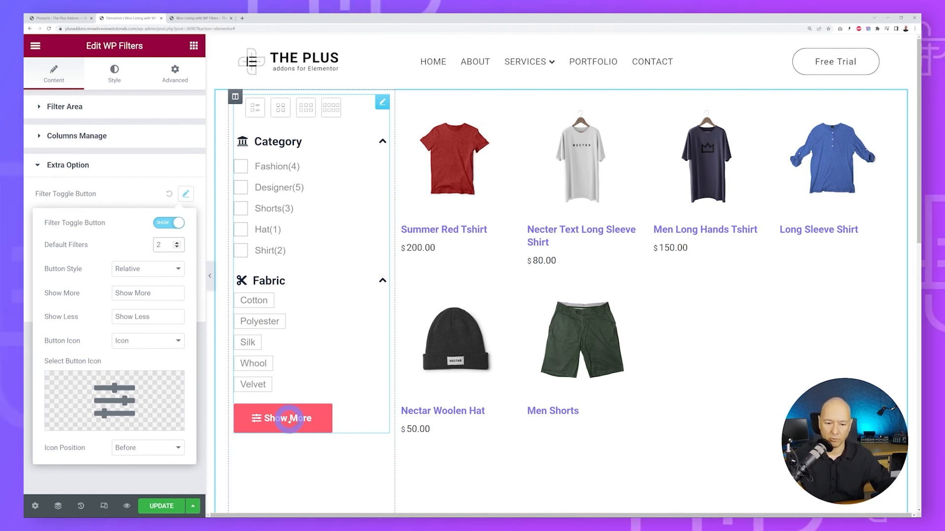
# Try the toggle button with its icon set to None, restore the Icon option and close its settings
pyautogui.click(172, 343)
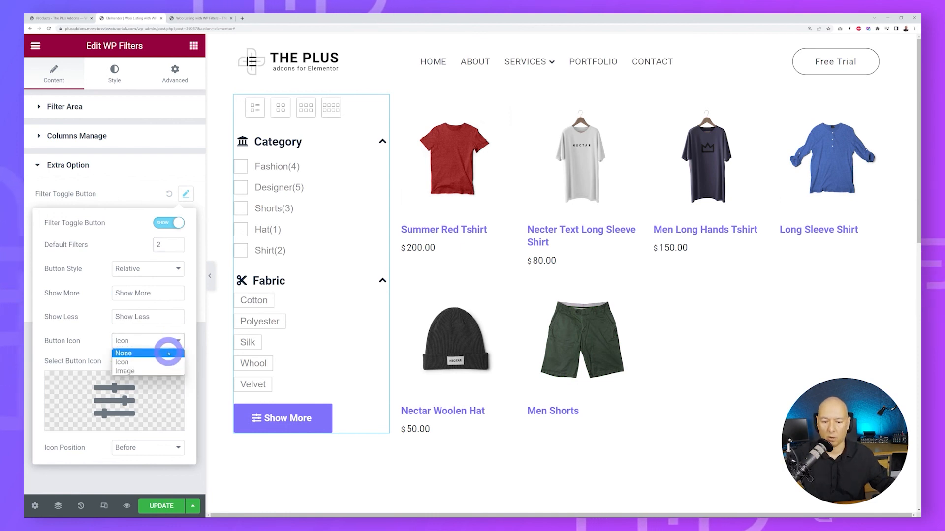
pyautogui.click(168, 351)
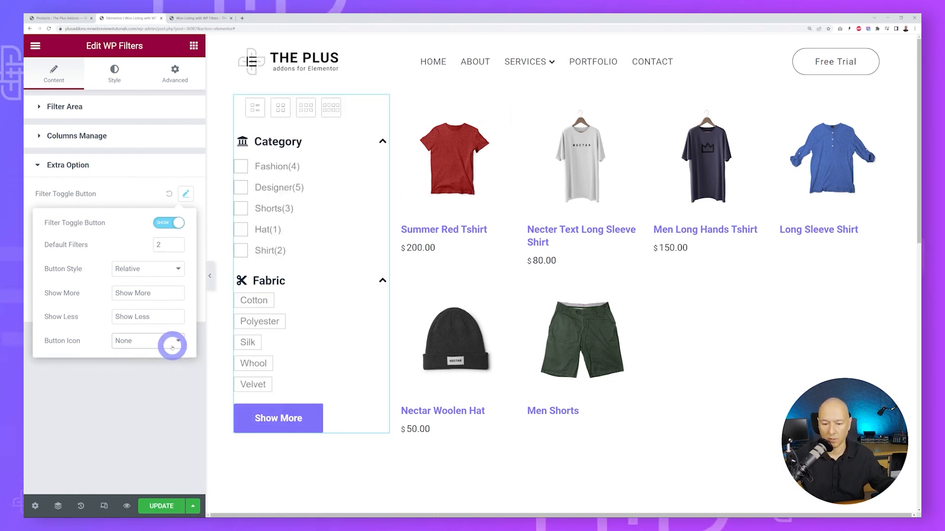
pyautogui.click(173, 342)
pyautogui.click(158, 359)
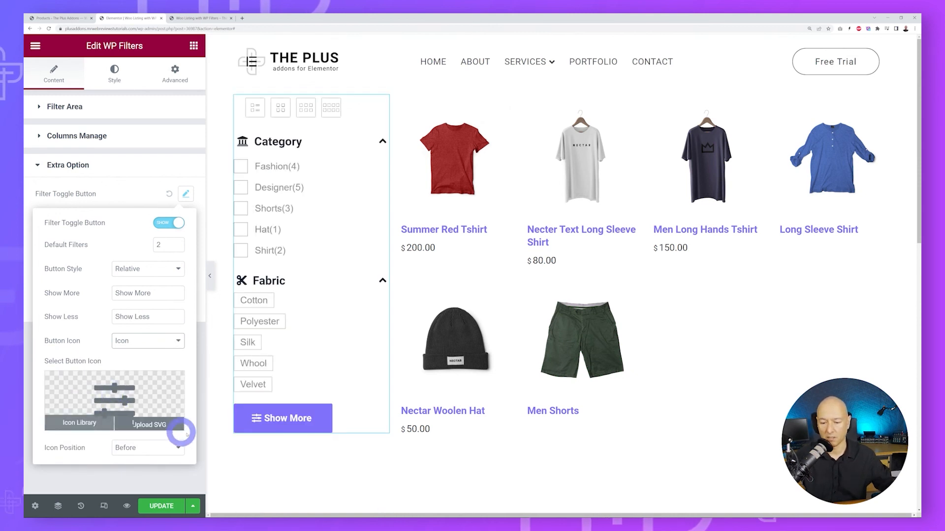
pyautogui.click(182, 194)
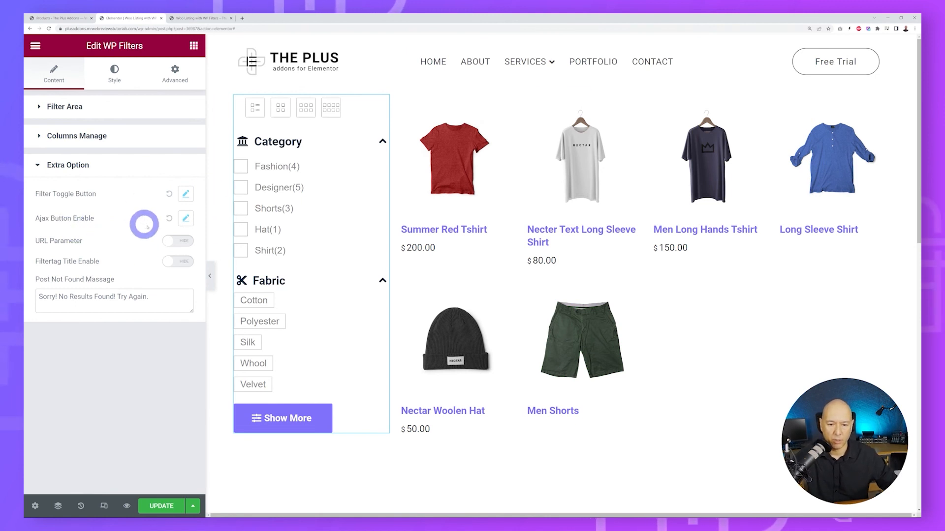
# Open the Ajax button settings and try the Fashion and Shorts category checkboxes without the Ajax button
pyautogui.click(186, 218)
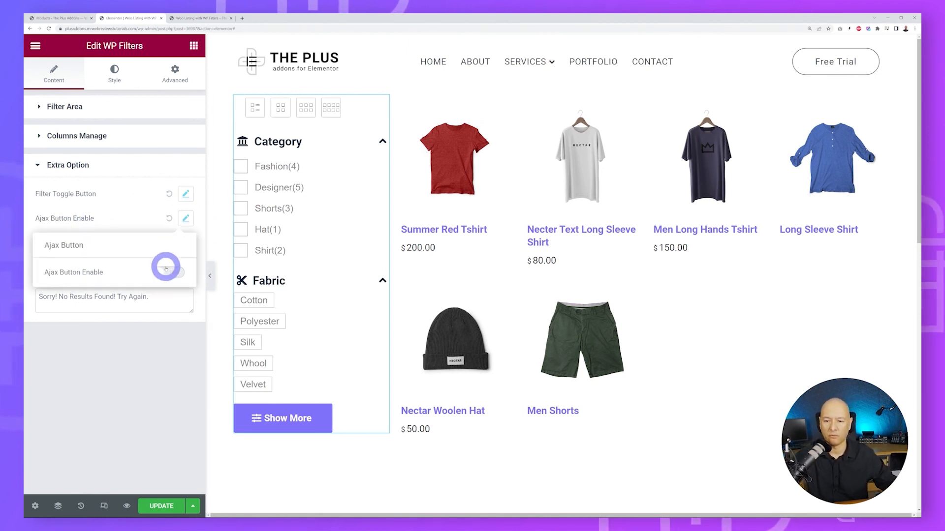
pyautogui.click(240, 168)
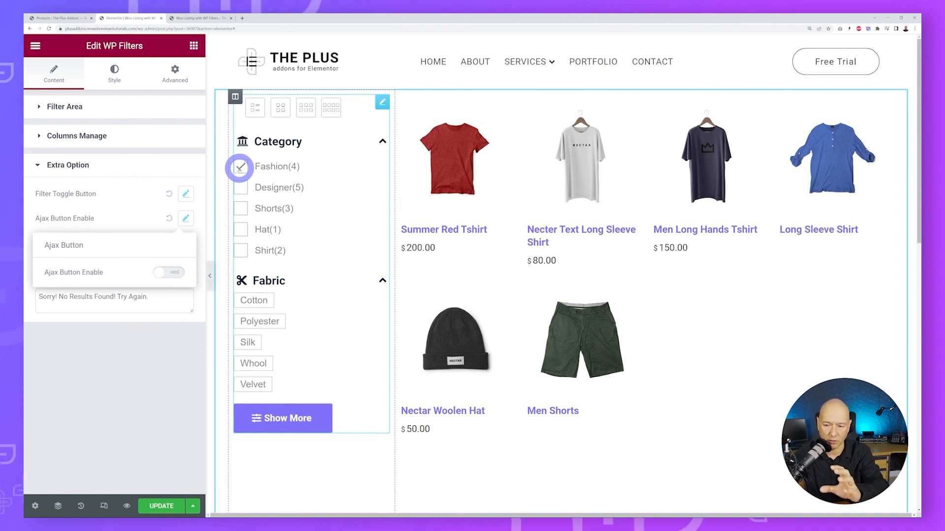
pyautogui.click(239, 167)
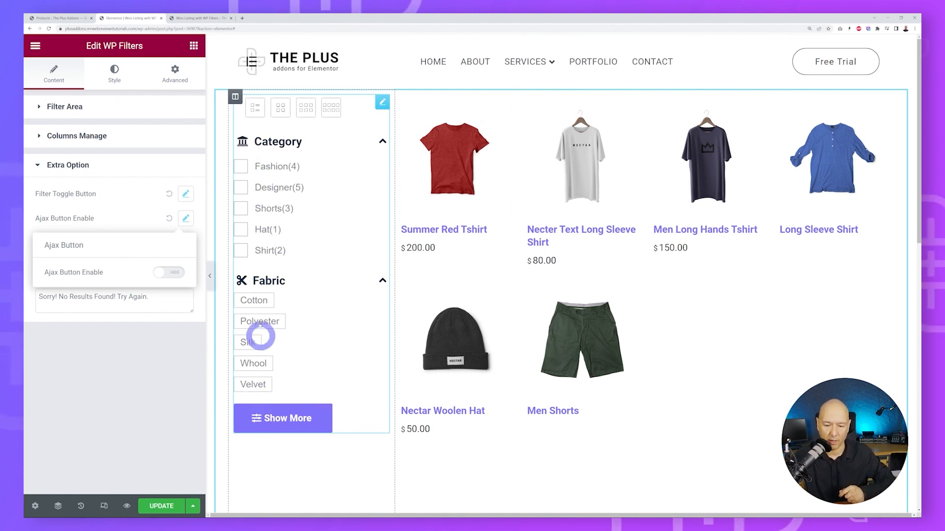
pyautogui.click(268, 205)
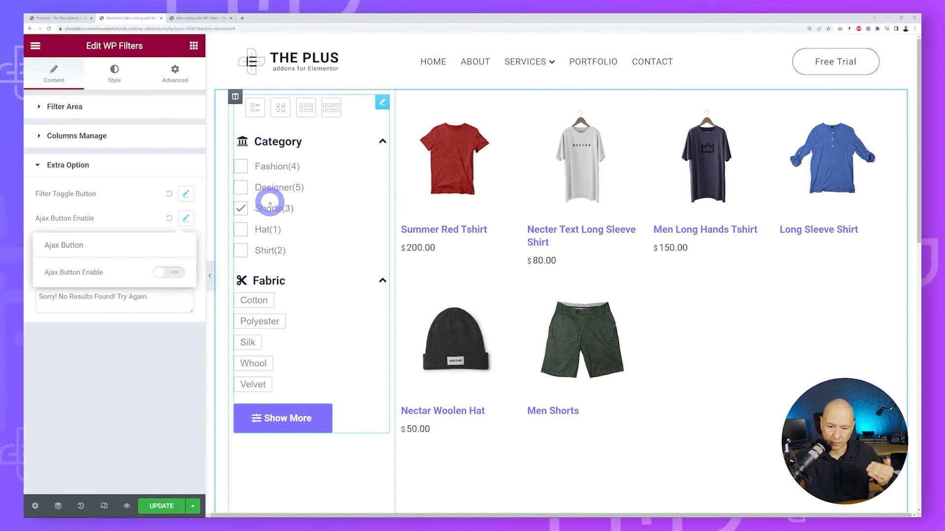
# Try the Ajax button with the Fashion and Designer category checkboxes, and disable it again
pyautogui.click(174, 274)
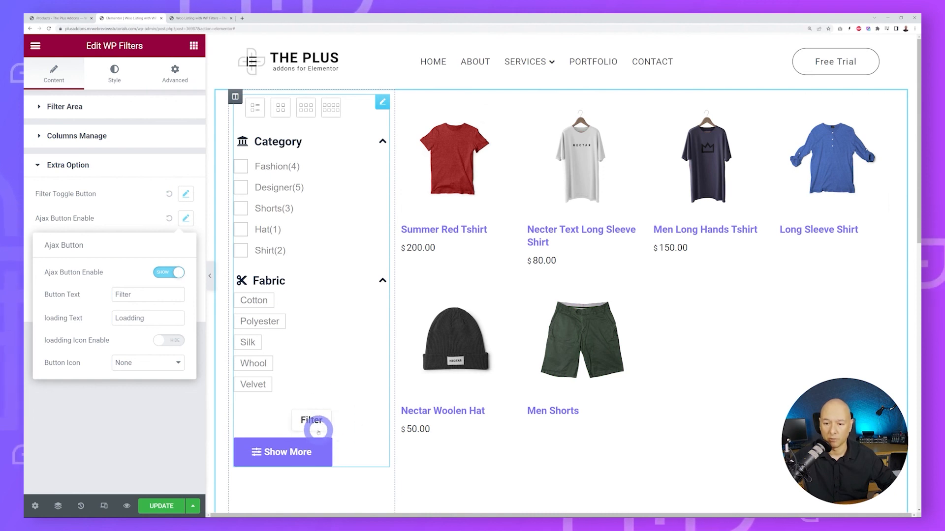
pyautogui.click(242, 166)
pyautogui.click(242, 191)
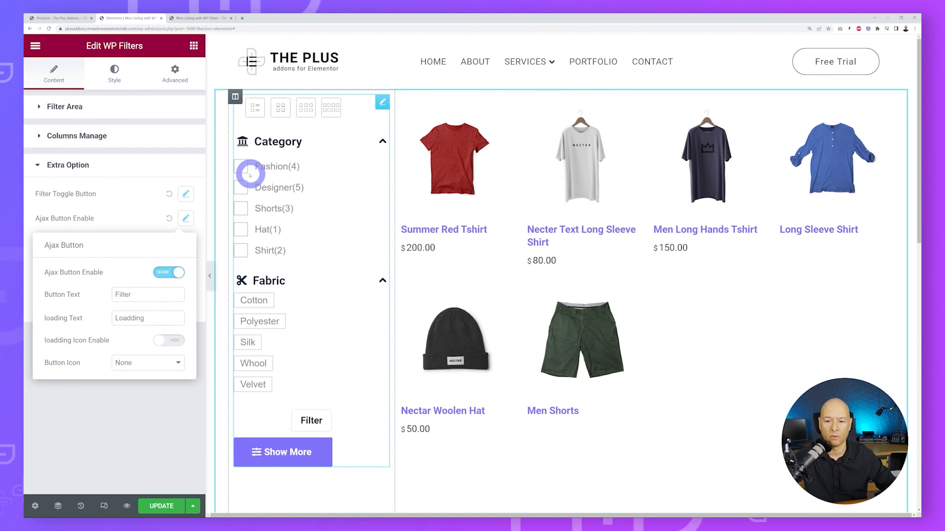
pyautogui.click(242, 189)
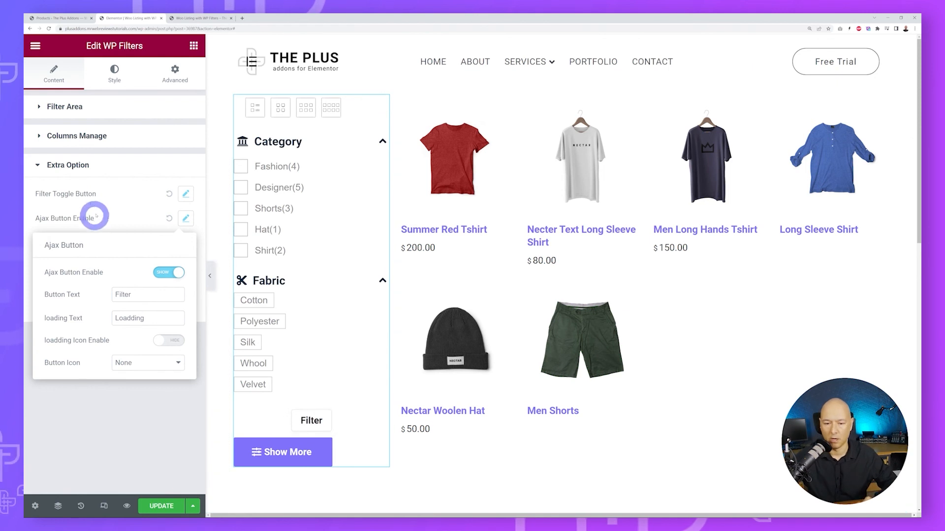
pyautogui.click(159, 392)
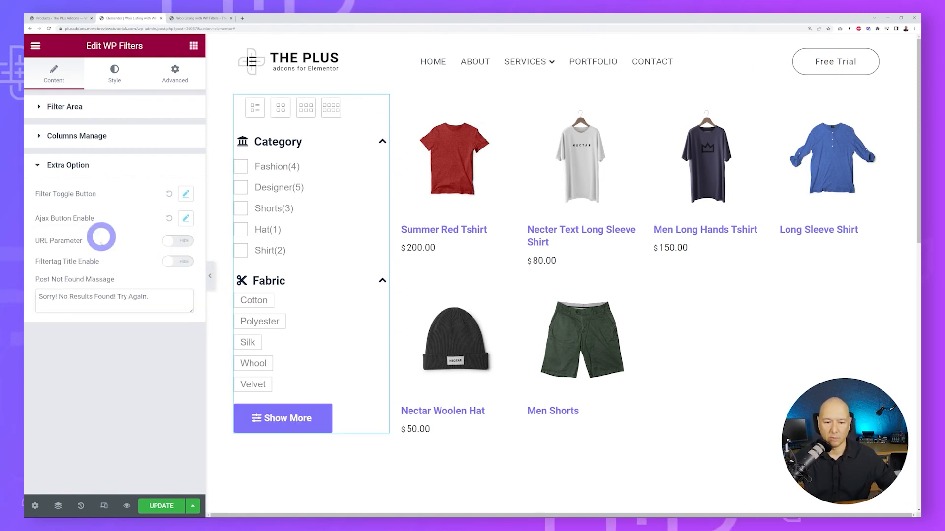
# Enable the URL Parameter option and try it on the live page with the Fashion category and Cotton fabric filters
pyautogui.click(179, 243)
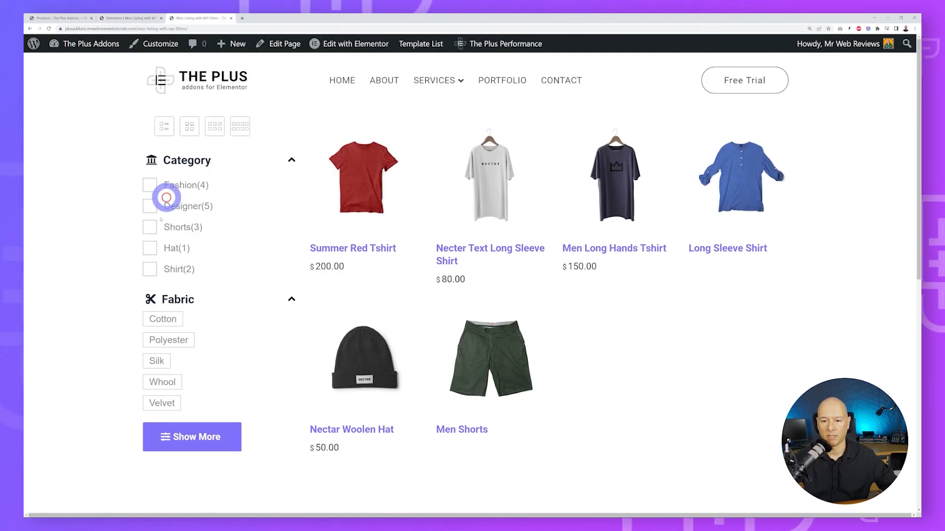
pyautogui.click(150, 185)
pyautogui.click(150, 185)
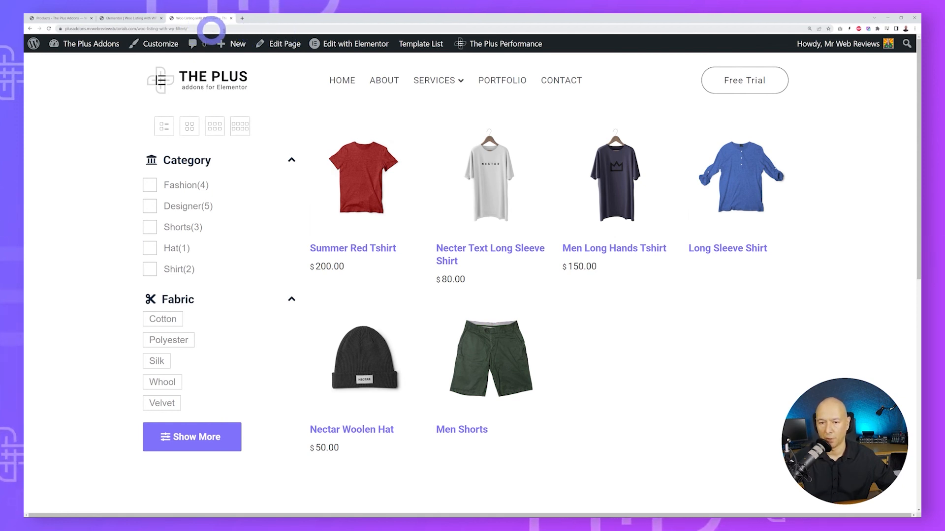
pyautogui.click(175, 207)
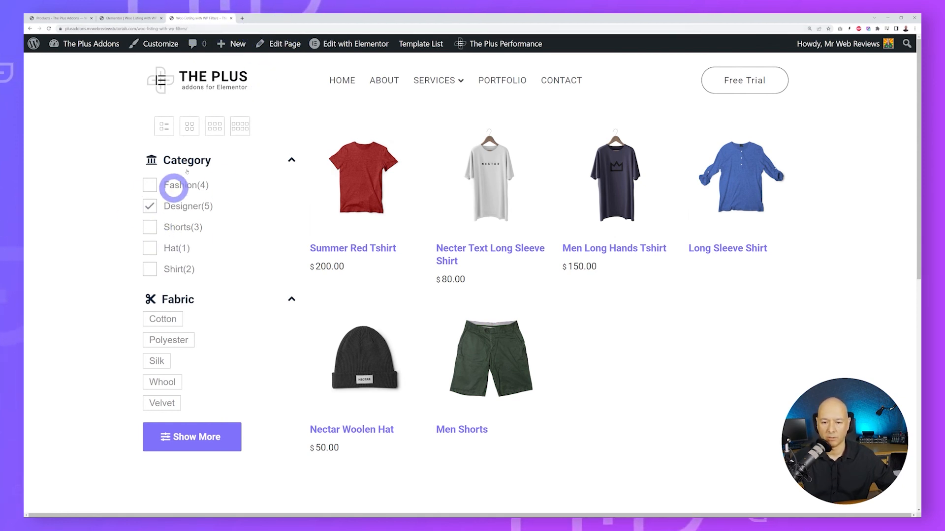
pyautogui.click(151, 186)
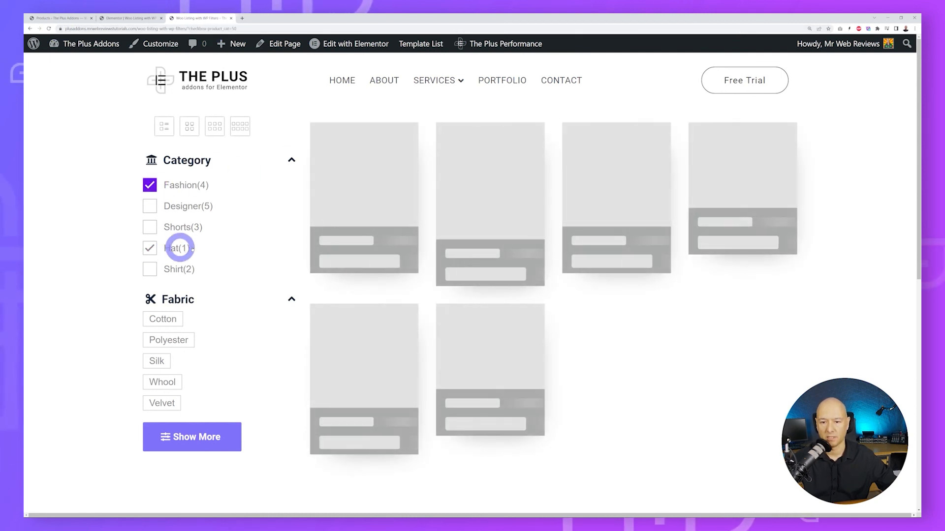
pyautogui.click(163, 319)
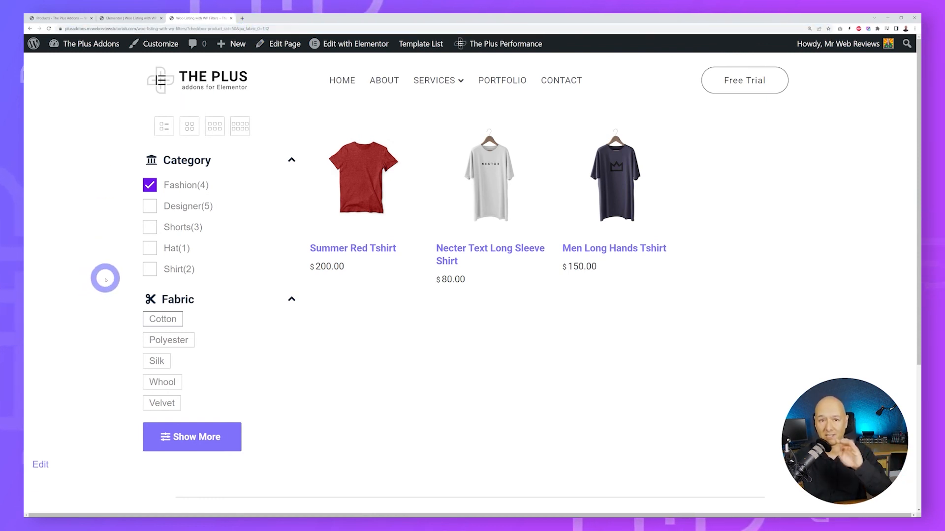
# Back in the editor, enable Filtertag Title and check the last filter item's Filter Meta type and Filter Tag source
pyautogui.click(130, 19)
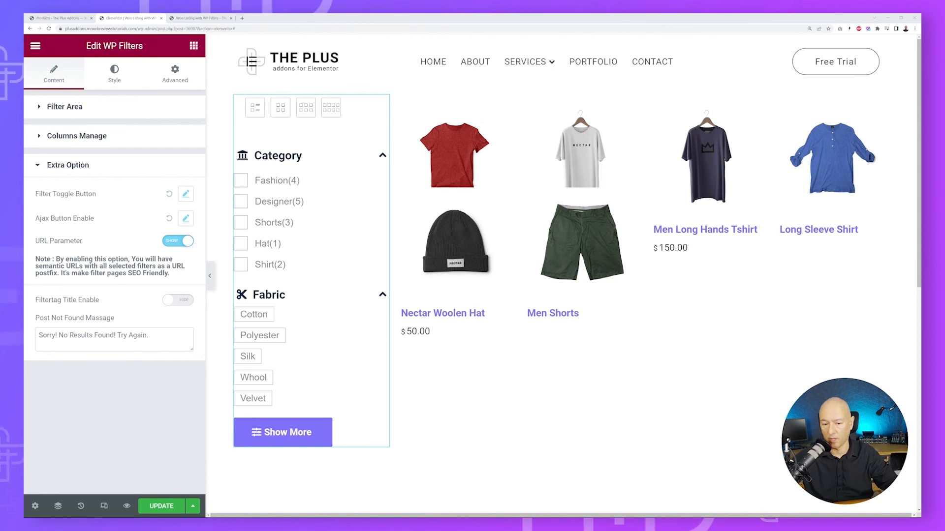
pyautogui.click(174, 304)
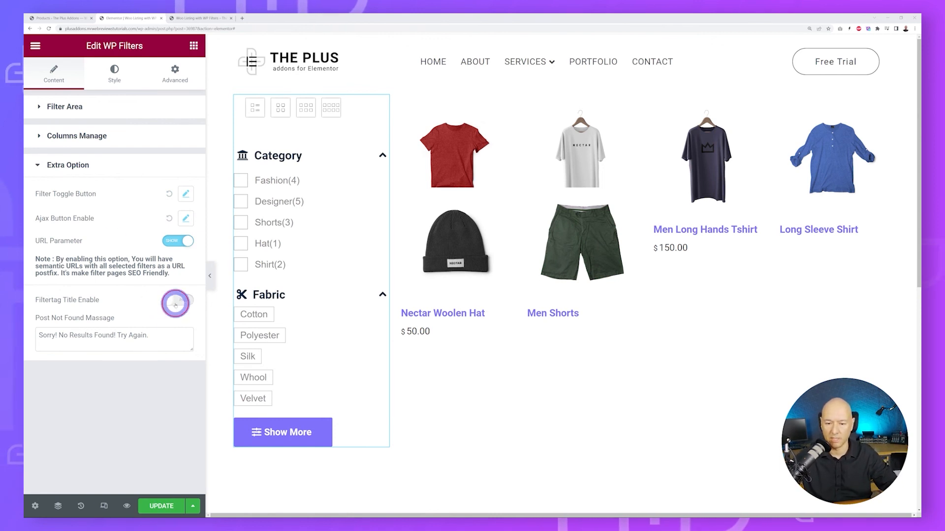
pyautogui.click(63, 107)
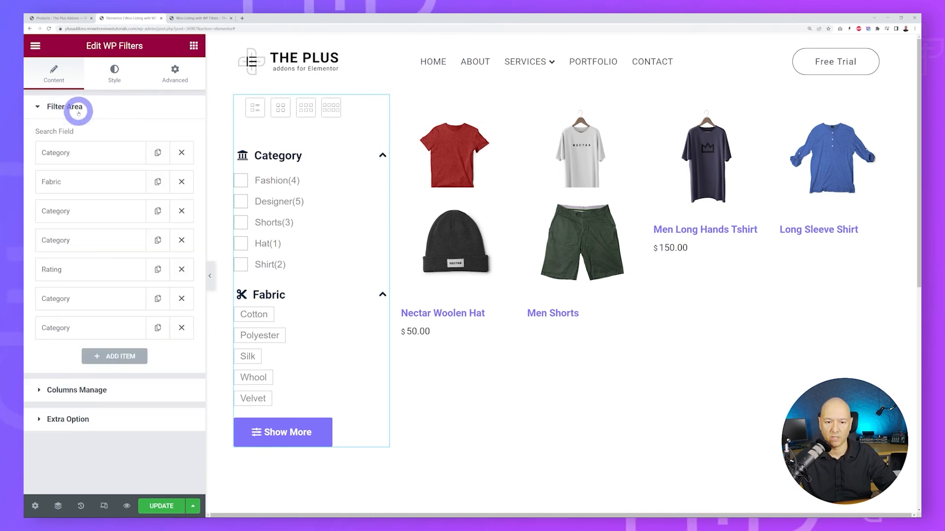
pyautogui.click(77, 333)
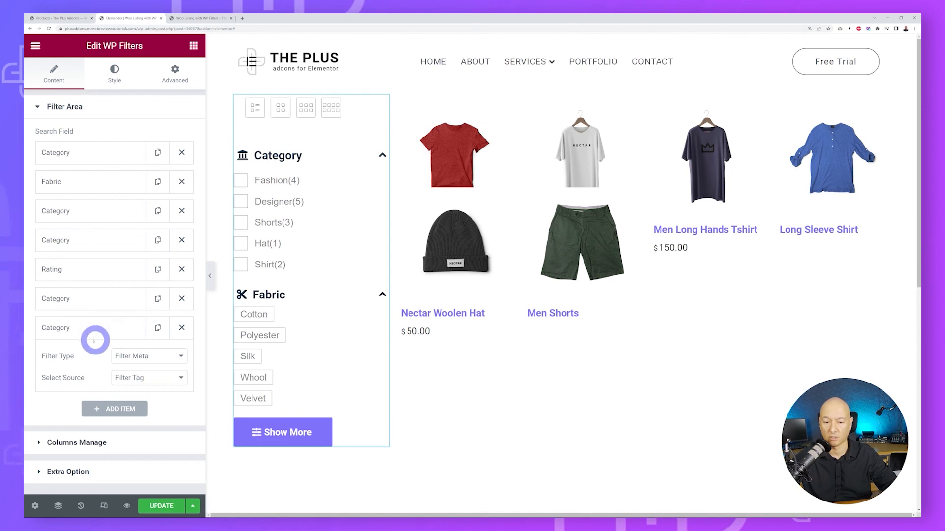
pyautogui.click(73, 111)
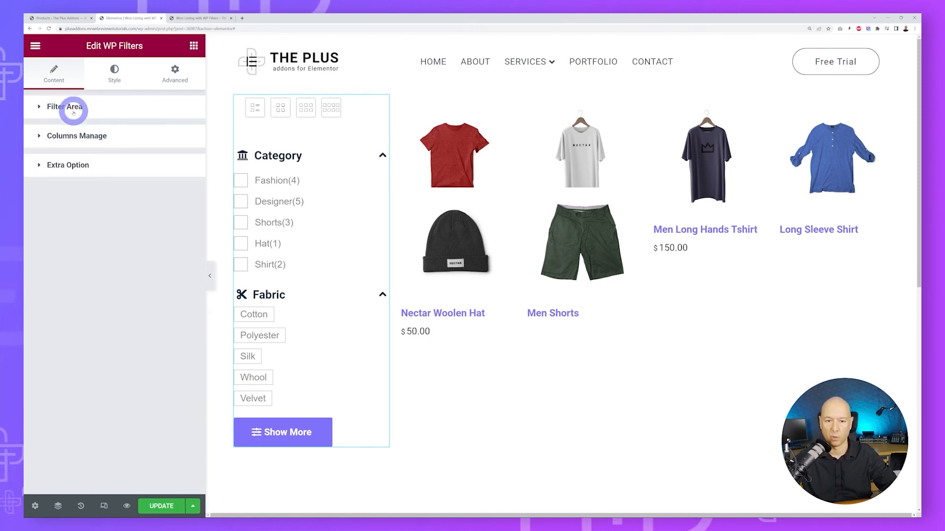
pyautogui.click(78, 173)
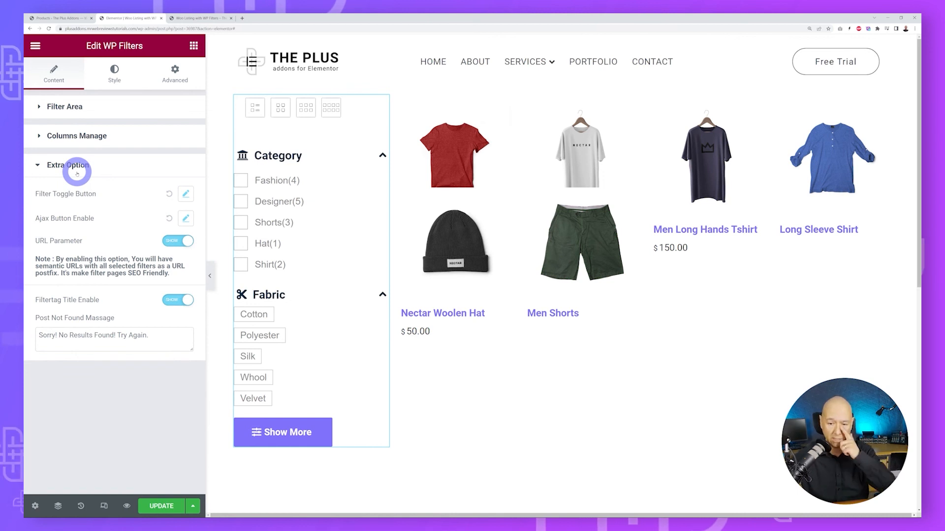
# Filter the product preview by the Designer and Fashion categories and the Cotton fabric to check the titled filter tags
pyautogui.click(274, 223)
pyautogui.click(244, 202)
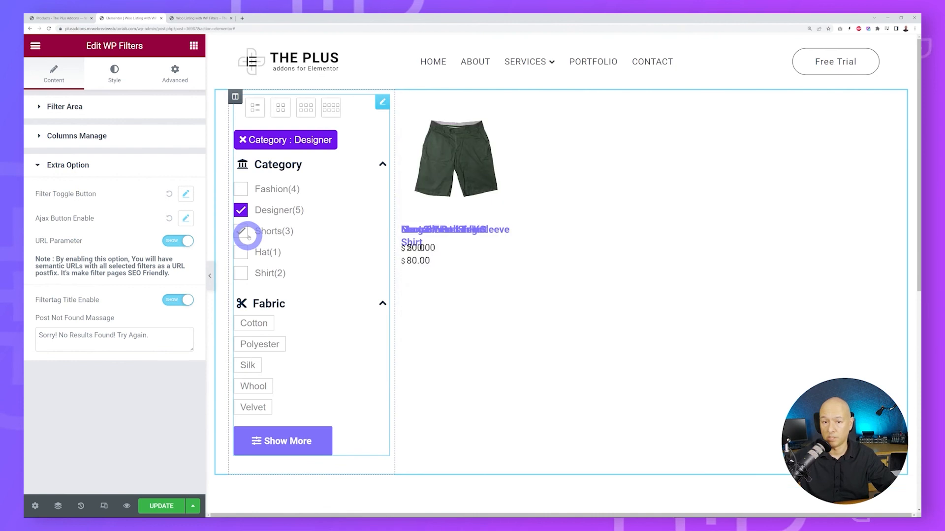
pyautogui.click(242, 189)
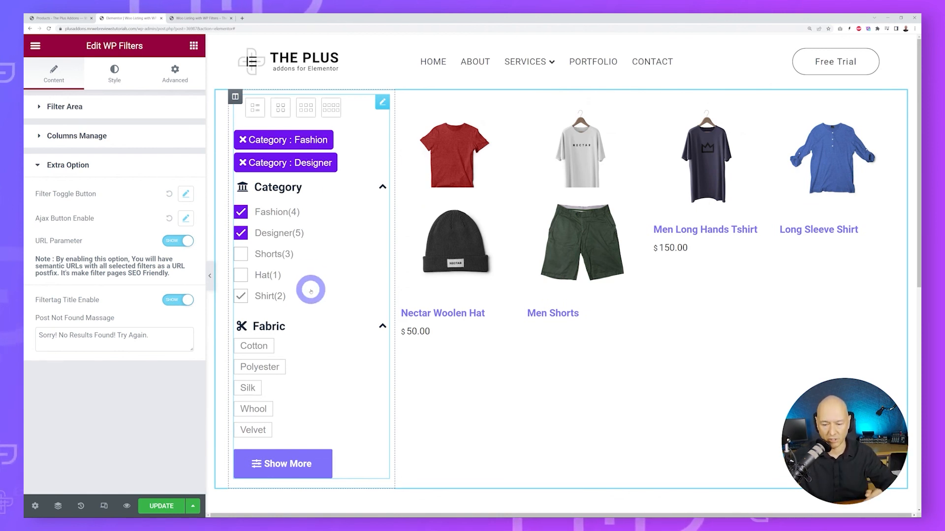
pyautogui.click(260, 348)
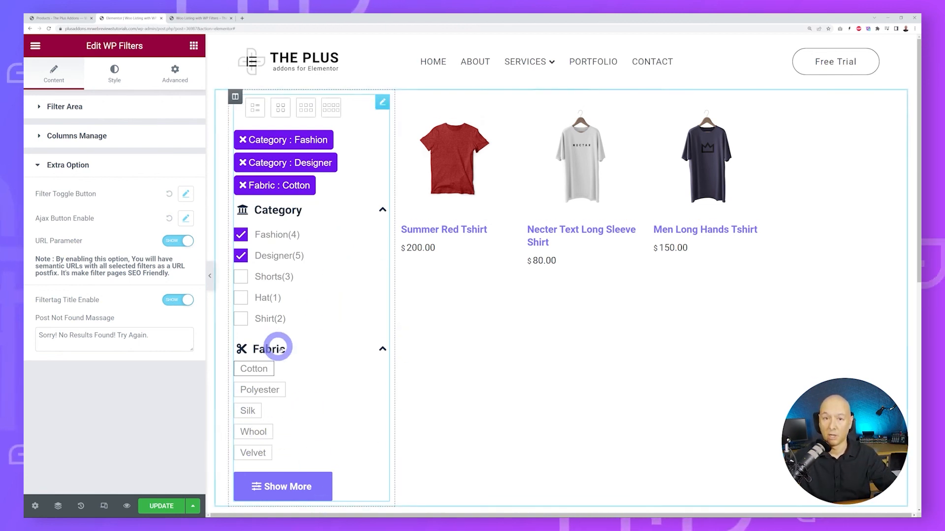
# Disable Filtertag Title and check the filter tags again with Designer, Fashion and Cotton selected
pyautogui.click(177, 302)
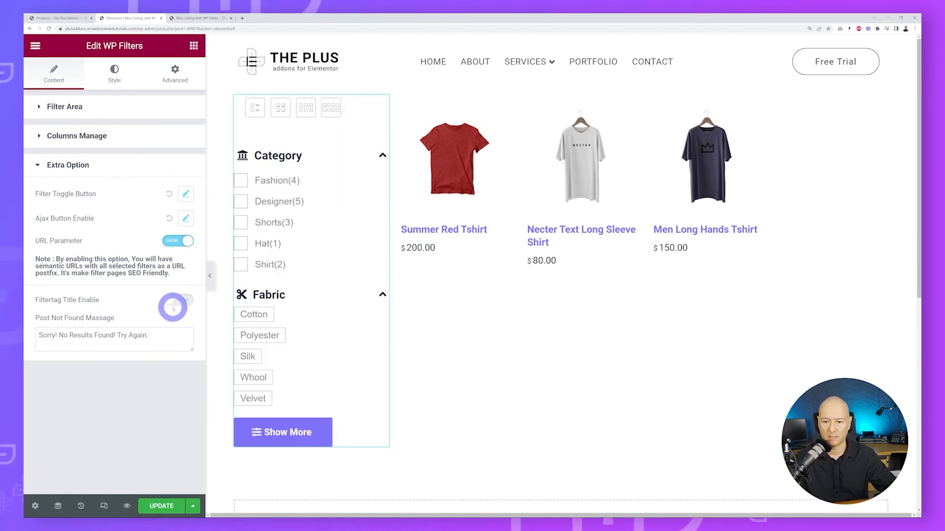
pyautogui.click(240, 202)
pyautogui.click(256, 256)
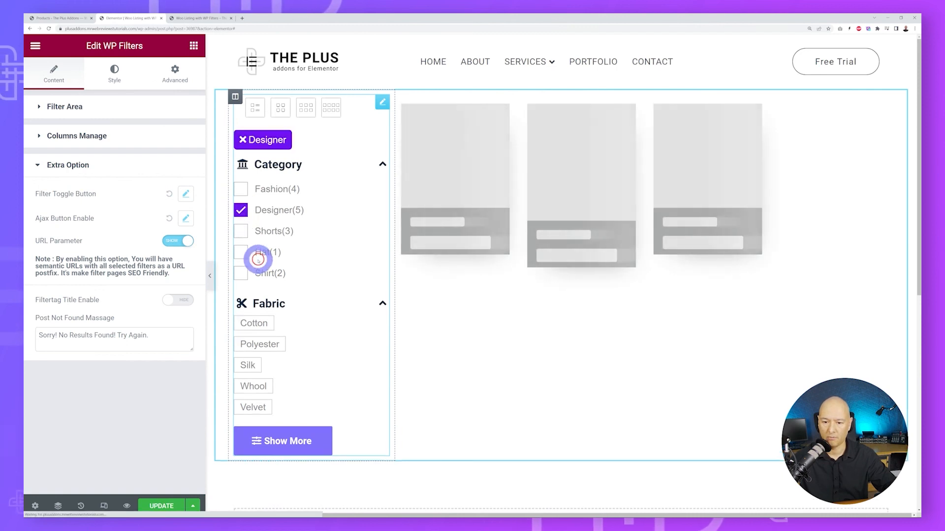
pyautogui.click(240, 190)
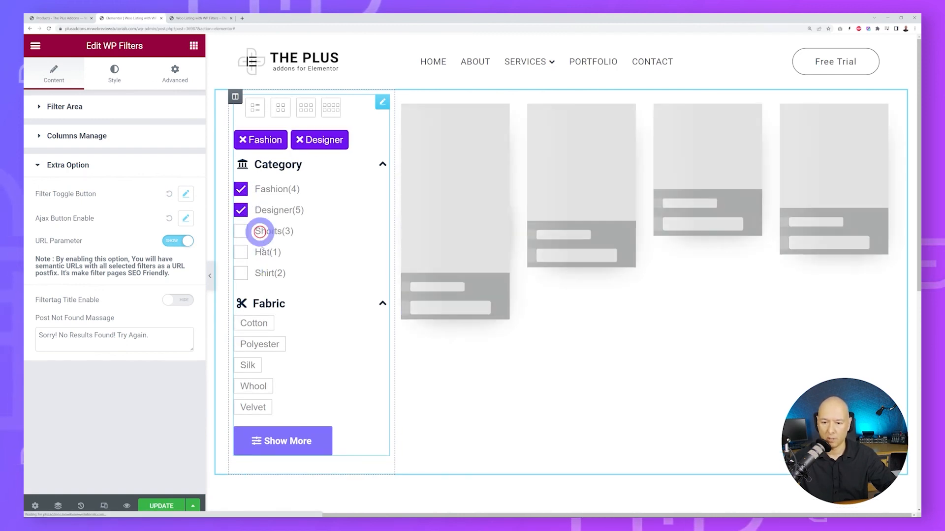
pyautogui.click(250, 323)
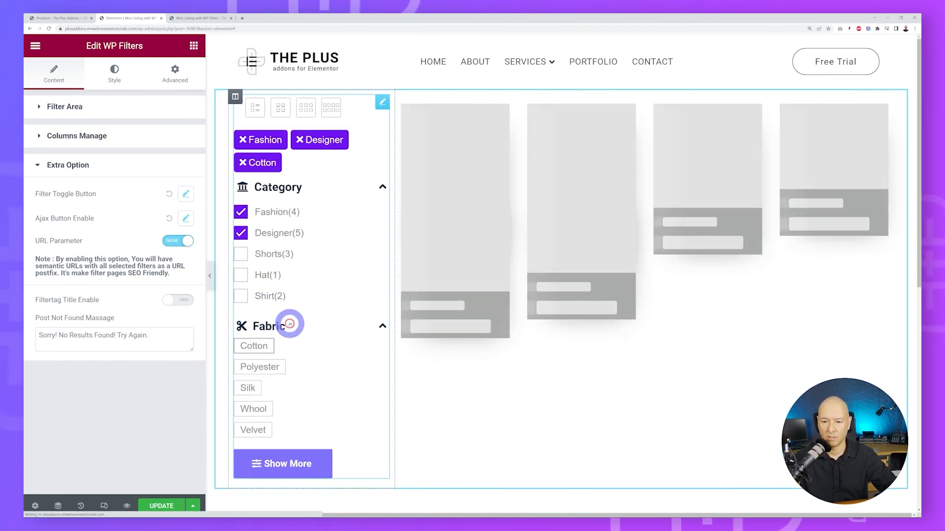